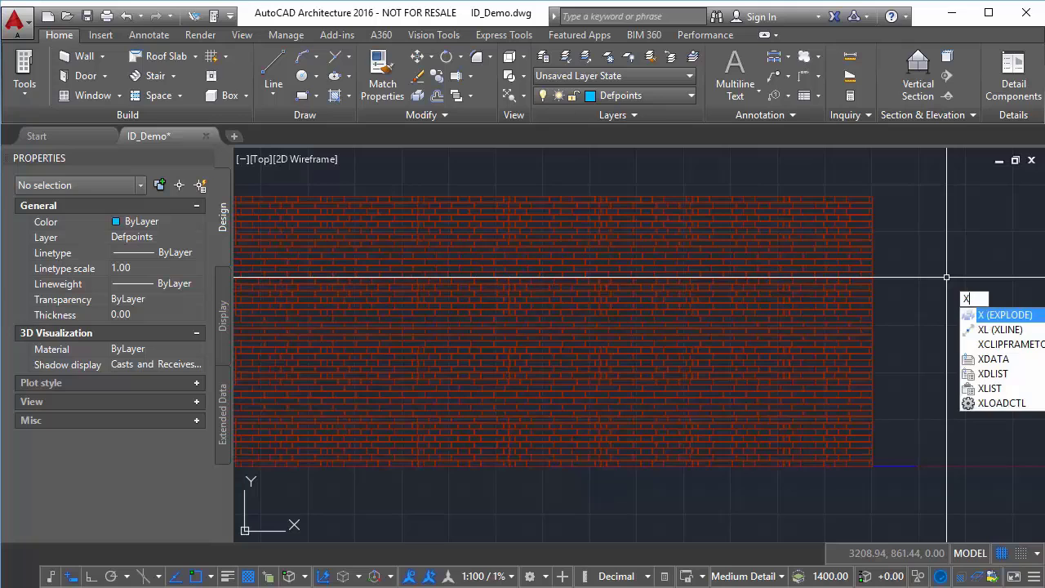
- Draw a vertical construction line through the brick wall at about X = 6356 and end the command
{"action": "type", "text": "l"}
{"action": "key", "text": "Return"}
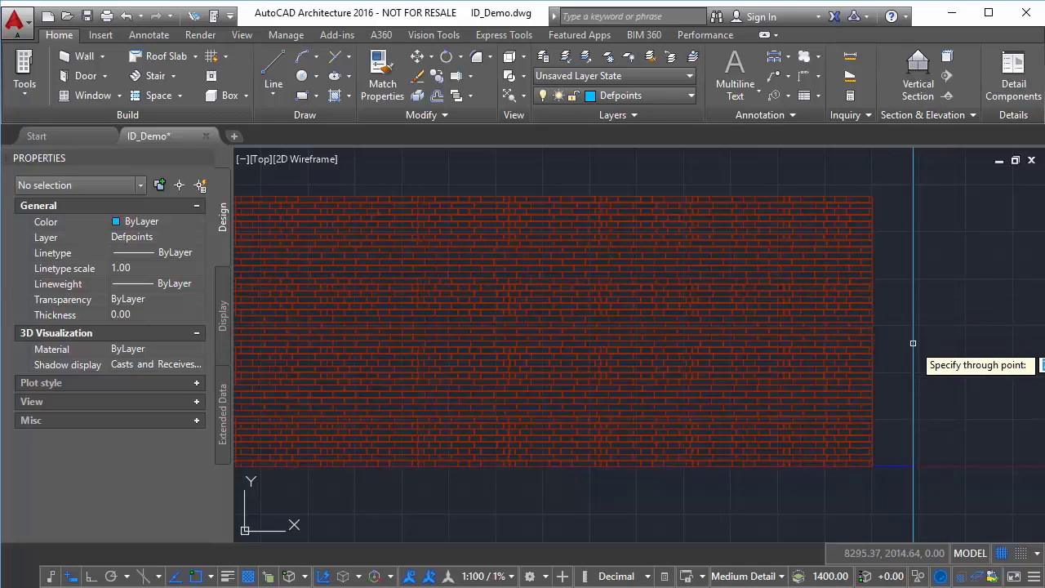
{"action": "scroll", "coordinate": [790, 467], "scroll_direction": "up", "scroll_amount": 6}
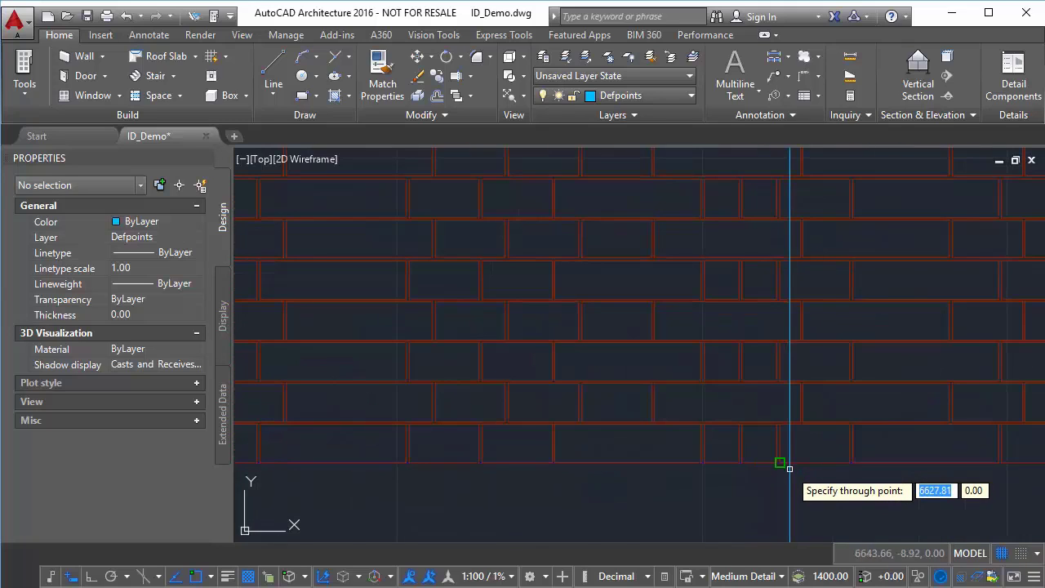
{"action": "left_click", "coordinate": [614, 483]}
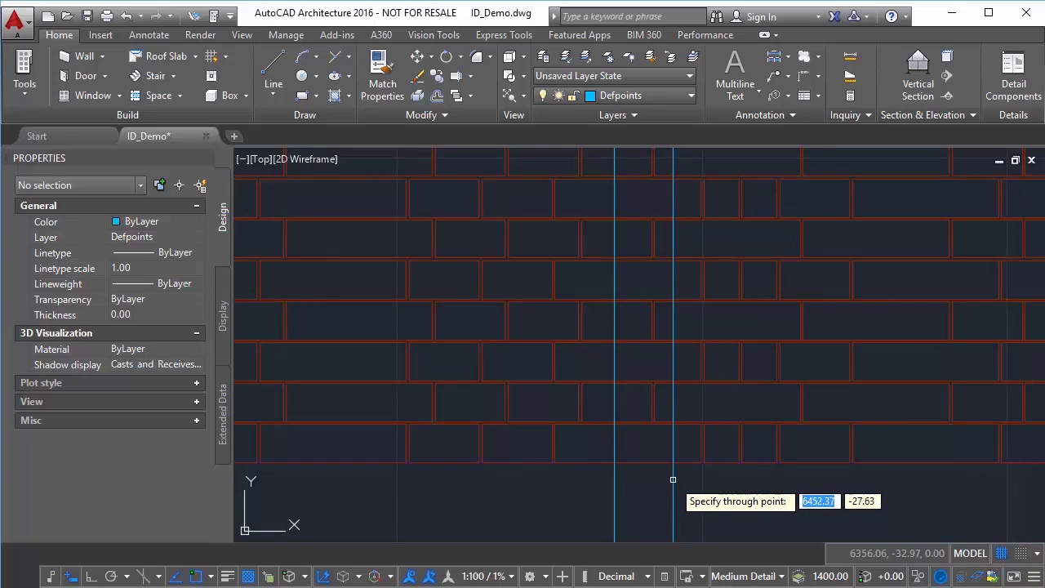
{"action": "key", "text": "Escape"}
- Examine the brick bond along the vertical construction line, from the middle courses down to the wall's base
{"action": "scroll", "coordinate": [673, 480], "scroll_direction": "down", "scroll_amount": 6}
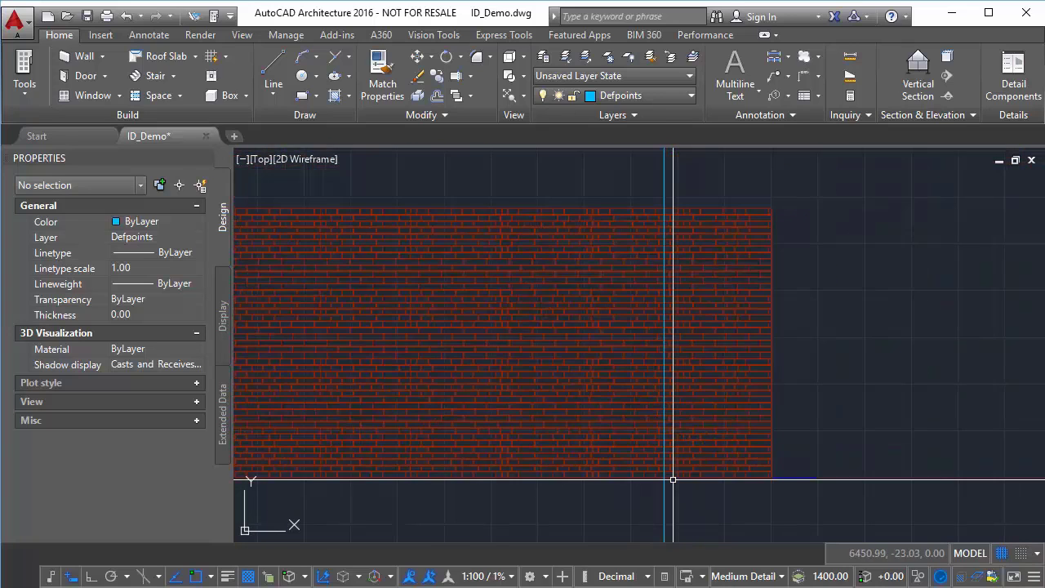
{"action": "scroll", "coordinate": [681, 392], "scroll_direction": "up", "scroll_amount": 6}
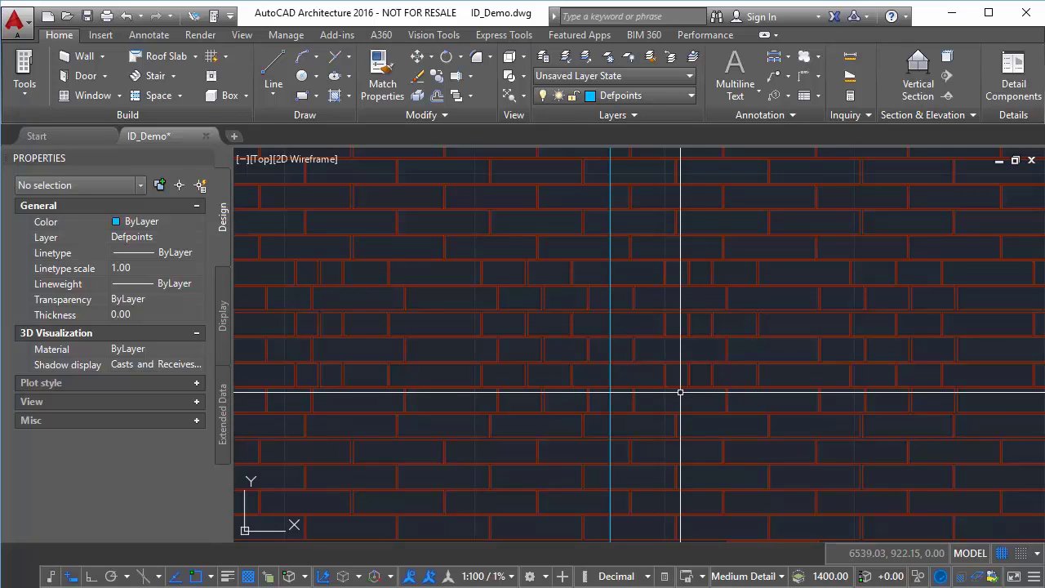
{"action": "middle_click_drag", "start_coordinate": [680, 393], "coordinate": [611, 334]}
{"action": "scroll", "coordinate": [610, 299], "scroll_direction": "down", "scroll_amount": 2}
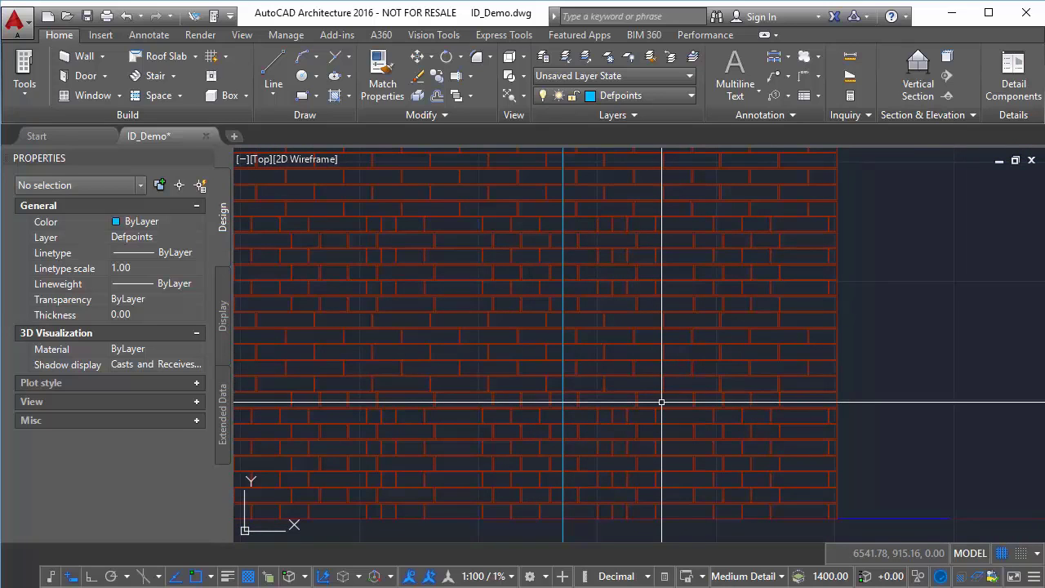
{"action": "mouse_move", "coordinate": [662, 398]}
{"action": "middle_mouse_down"}
{"action": "mouse_move", "coordinate": [653, 423]}
{"action": "mouse_move", "coordinate": [652, 378]}
{"action": "middle_mouse_up"}
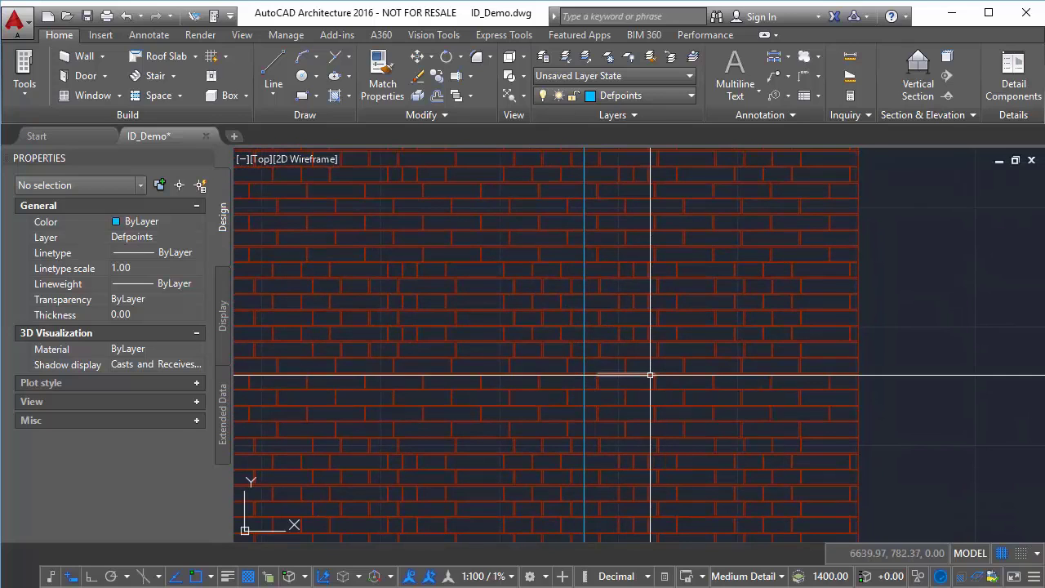
{"action": "scroll", "coordinate": [651, 373], "scroll_direction": "down", "scroll_amount": 3}
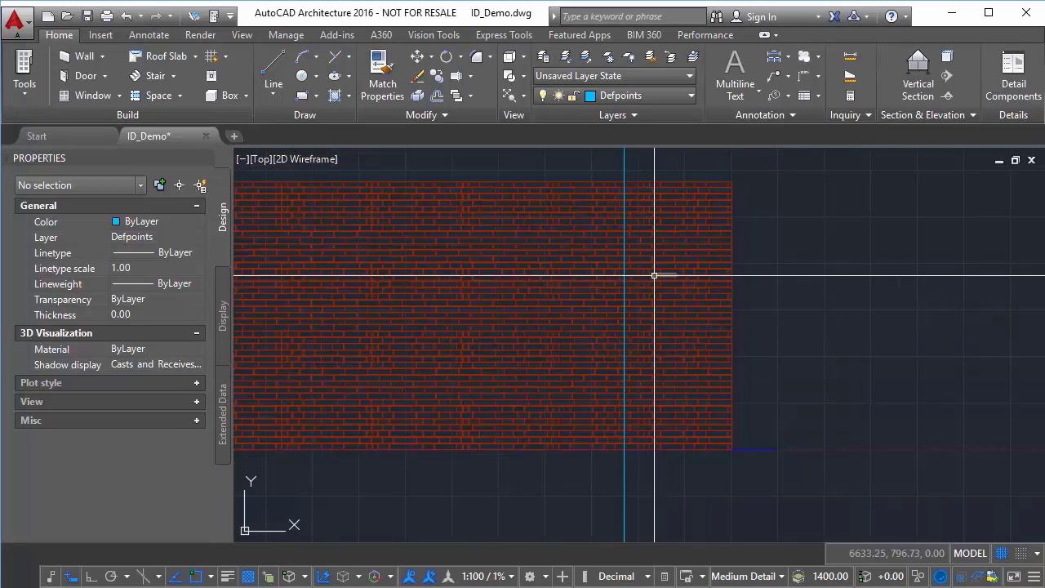
{"action": "scroll", "coordinate": [637, 443], "scroll_direction": "up", "scroll_amount": 3}
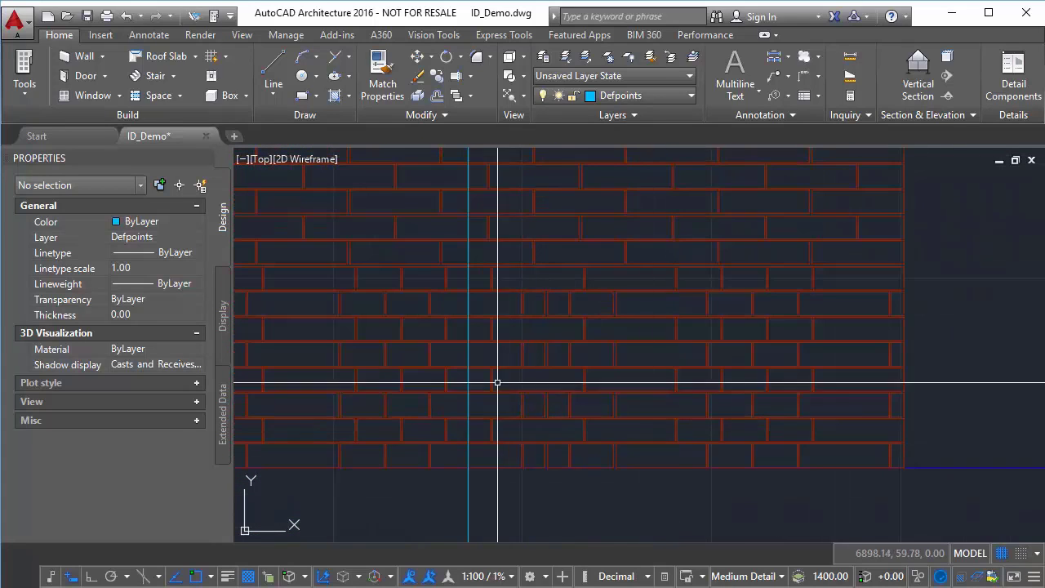
{"action": "scroll", "coordinate": [497, 383], "scroll_direction": "up", "scroll_amount": 4}
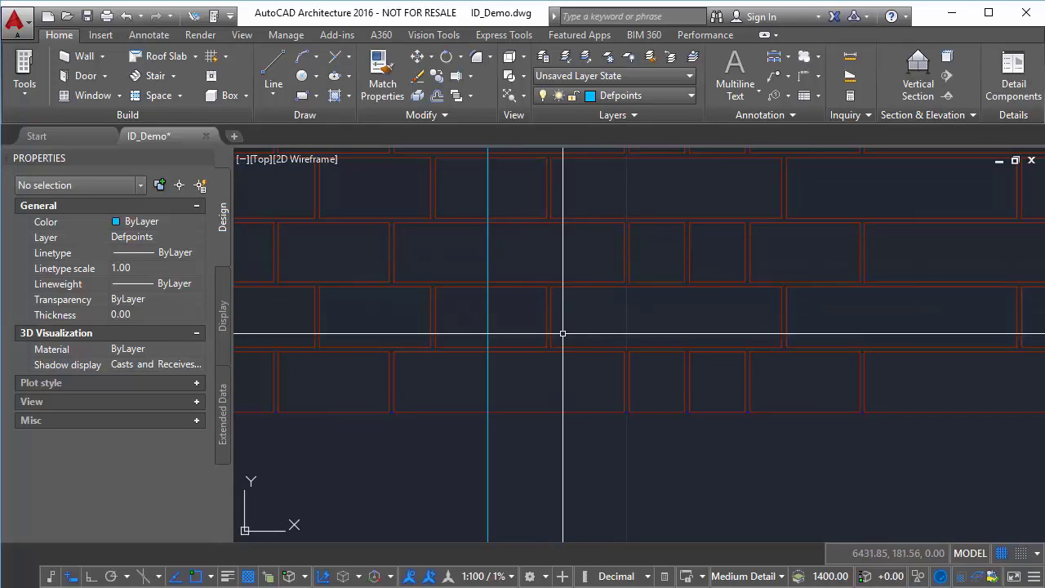
{"action": "scroll", "coordinate": [558, 346], "scroll_direction": "down", "scroll_amount": 4}
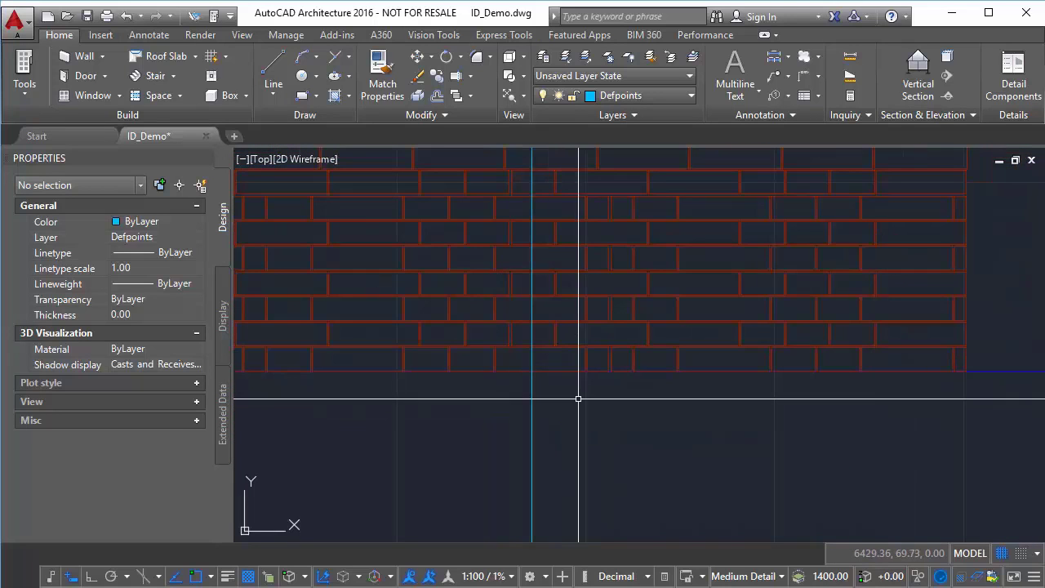
- Draw a horizontal construction line along the wall's base, through the point where the vertical construction line crosses it
{"action": "key", "text": "Return"}
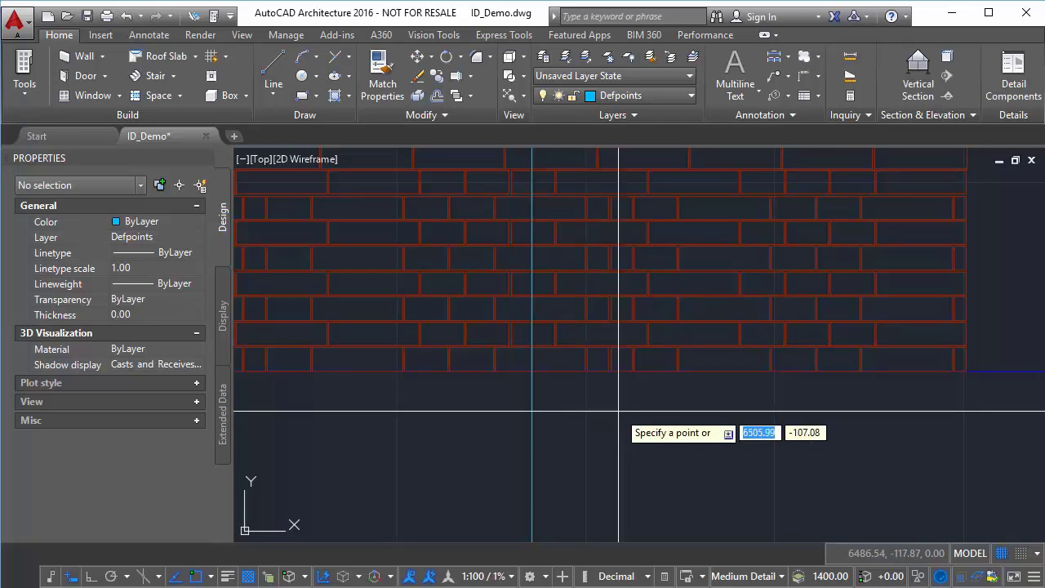
{"action": "middle_click_drag", "start_coordinate": [718, 315], "coordinate": [663, 391]}
{"action": "scroll", "coordinate": [576, 319], "scroll_direction": "up", "scroll_amount": 2}
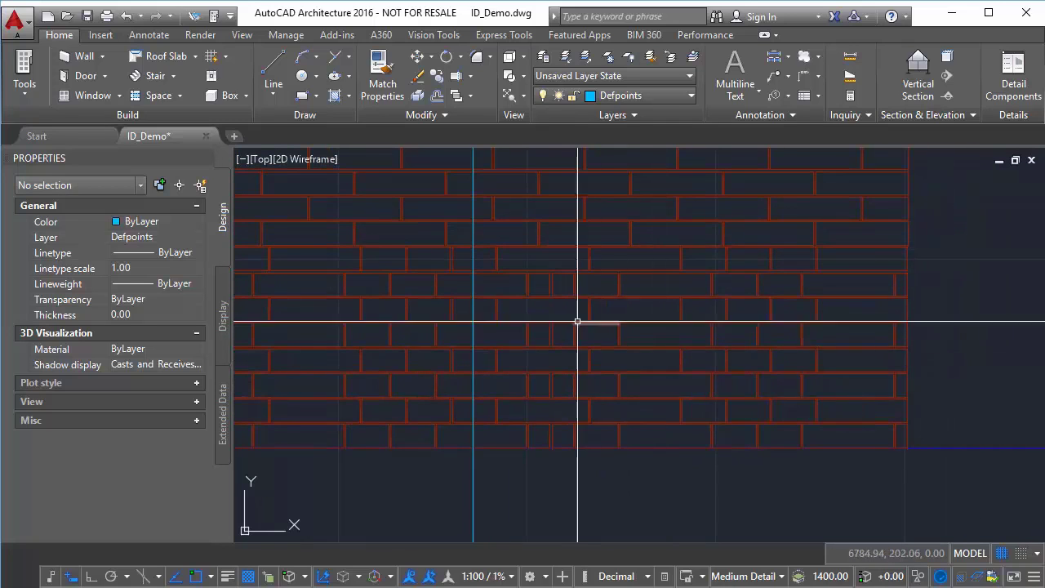
{"action": "scroll", "coordinate": [576, 306], "scroll_direction": "down", "scroll_amount": 8}
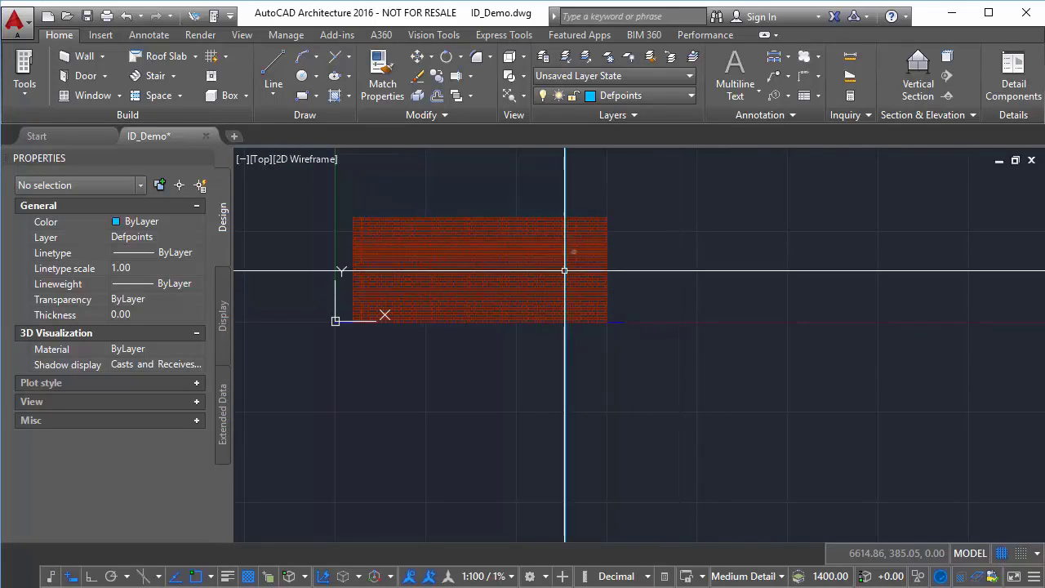
{"action": "scroll", "coordinate": [563, 272], "scroll_direction": "up", "scroll_amount": 4}
{"action": "middle_click_drag", "start_coordinate": [576, 420], "coordinate": [562, 312]}
{"action": "scroll", "coordinate": [563, 311], "scroll_direction": "up", "scroll_amount": 4}
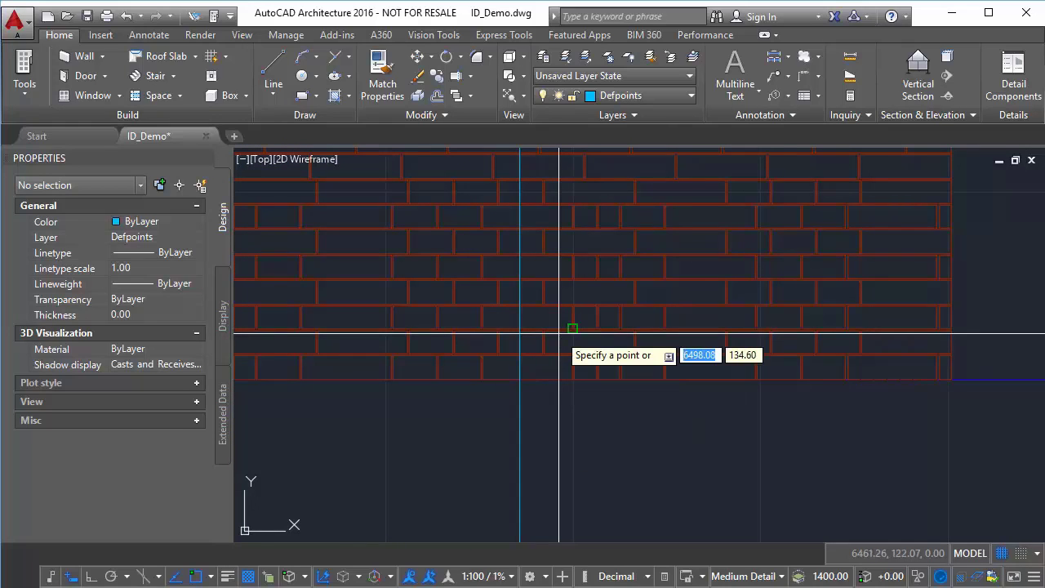
{"action": "type", "text": "h"}
{"action": "key", "text": "Return"}
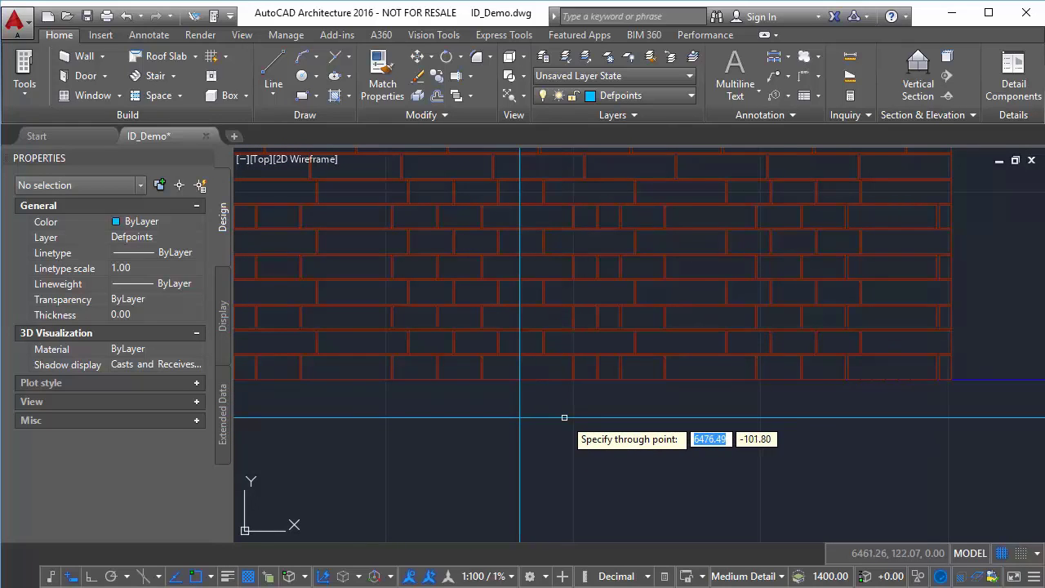
{"action": "left_click", "coordinate": [519, 379]}
- Add a horizontal construction line along the wall's top edge at the vertical construction line
{"action": "scroll", "coordinate": [519, 420], "scroll_direction": "down", "scroll_amount": 3}
{"action": "scroll", "coordinate": [616, 282], "scroll_direction": "up", "scroll_amount": 4}
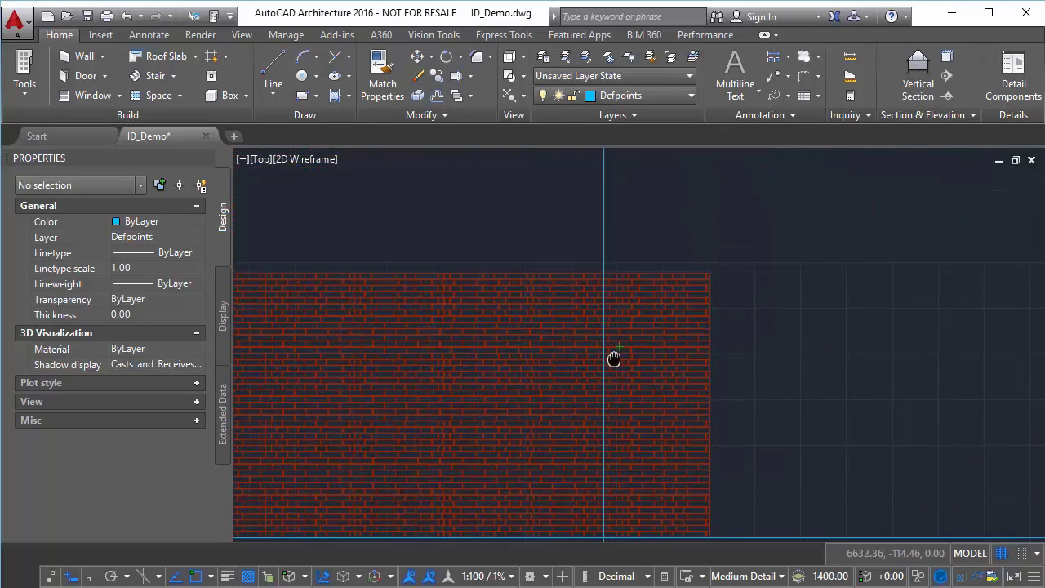
{"action": "left_click", "coordinate": [591, 329]}
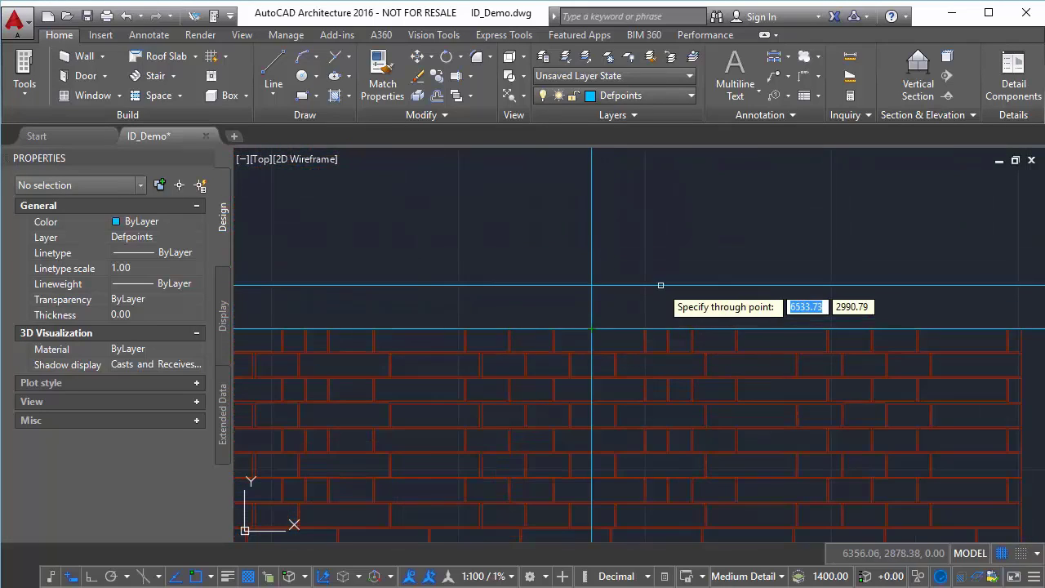
- Add a horizontal construction line along the top of the lowest brick course and finish the construction lines
{"action": "scroll", "coordinate": [661, 286], "scroll_direction": "down", "scroll_amount": 6}
{"action": "middle_click_drag", "start_coordinate": [664, 384], "coordinate": [653, 234]}
{"action": "scroll", "coordinate": [649, 394], "scroll_direction": "up", "scroll_amount": 2}
{"action": "scroll", "coordinate": [650, 395], "scroll_direction": "up", "scroll_amount": 3}
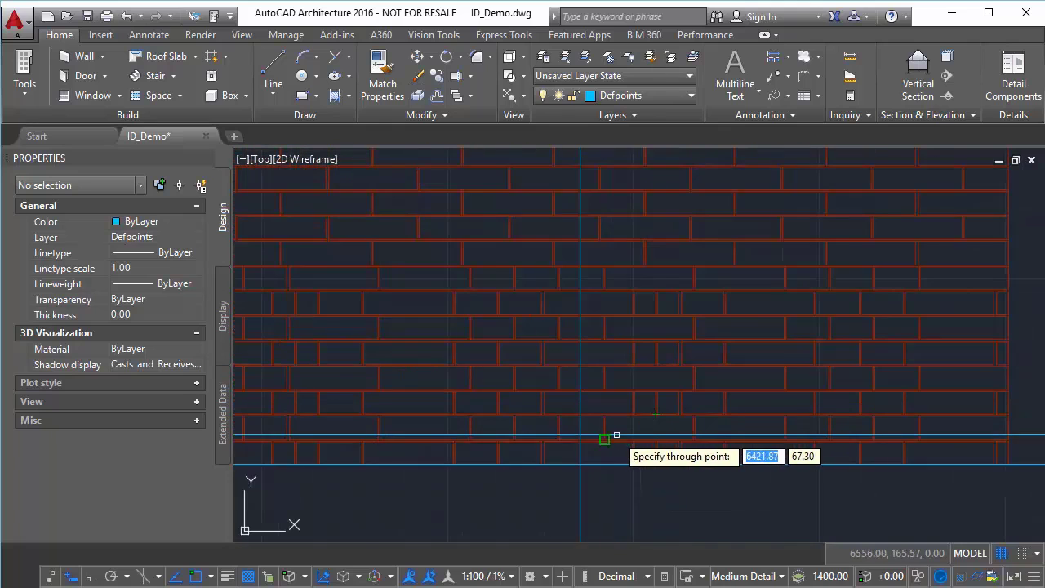
{"action": "scroll", "coordinate": [604, 436], "scroll_direction": "up", "scroll_amount": 6}
{"action": "left_click", "coordinate": [450, 425]}
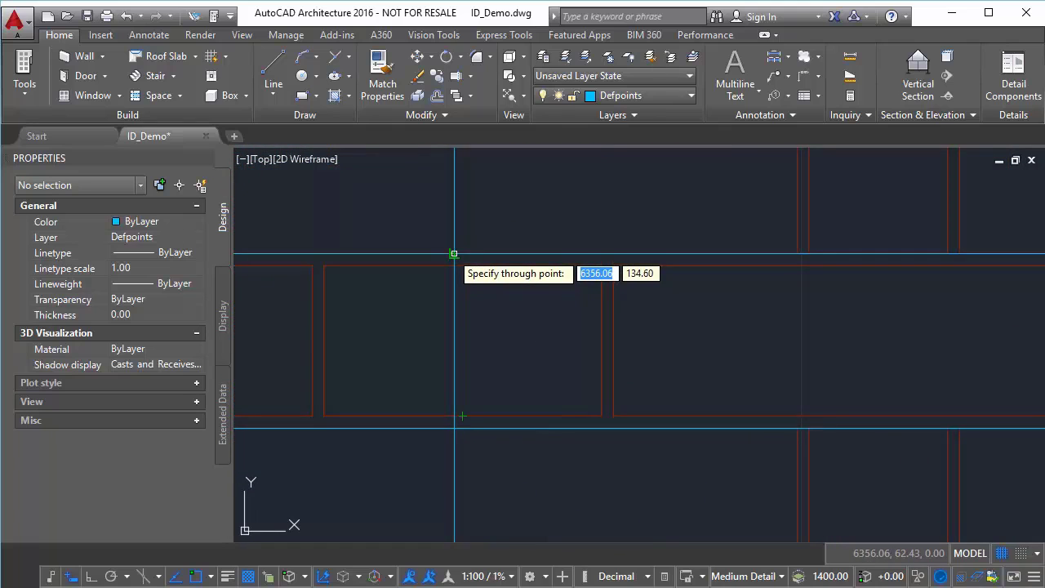
{"action": "scroll", "coordinate": [486, 361], "scroll_direction": "down", "scroll_amount": 2}
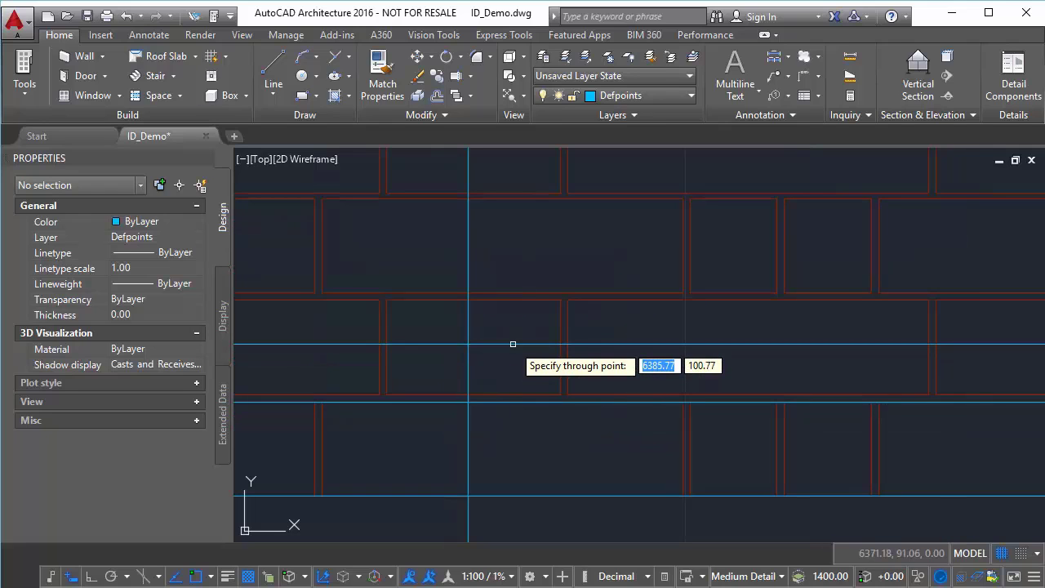
{"action": "key", "text": "Escape"}
- Draw a second vertical construction line in the empty area beyond the wall's end, at about X = 9587
{"action": "scroll", "coordinate": [512, 343], "scroll_direction": "down", "scroll_amount": 8}
{"action": "middle_click_drag", "start_coordinate": [737, 355], "coordinate": [426, 323]}
{"action": "mouse_move", "coordinate": [749, 299]}
{"action": "middle_mouse_down"}
{"action": "mouse_move", "coordinate": [694, 361]}
{"action": "mouse_move", "coordinate": [664, 298]}
{"action": "middle_mouse_up"}
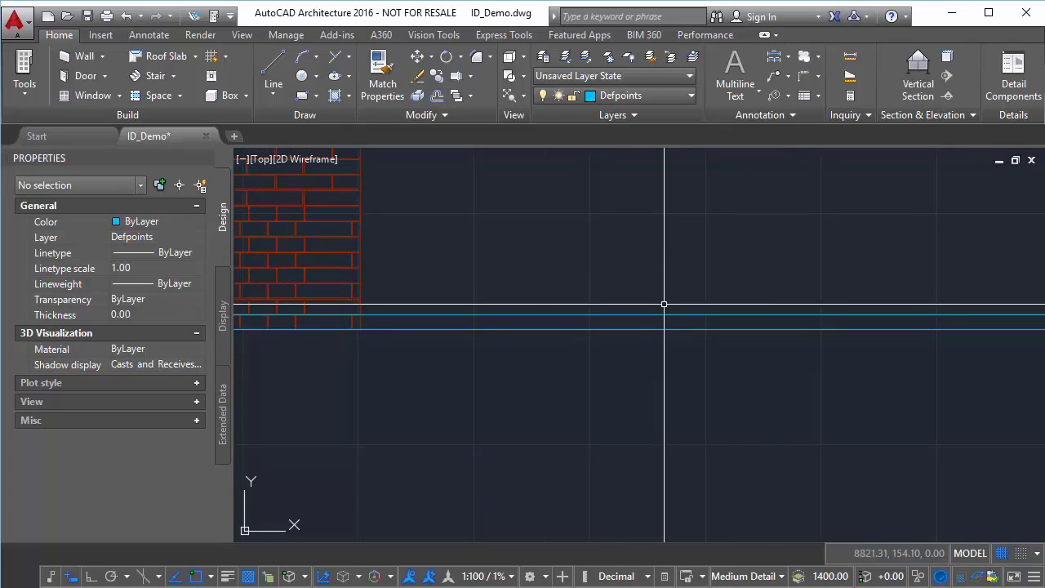
{"action": "scroll", "coordinate": [662, 310], "scroll_direction": "up", "scroll_amount": 4}
{"action": "scroll", "coordinate": [663, 309], "scroll_direction": "down", "scroll_amount": 8}
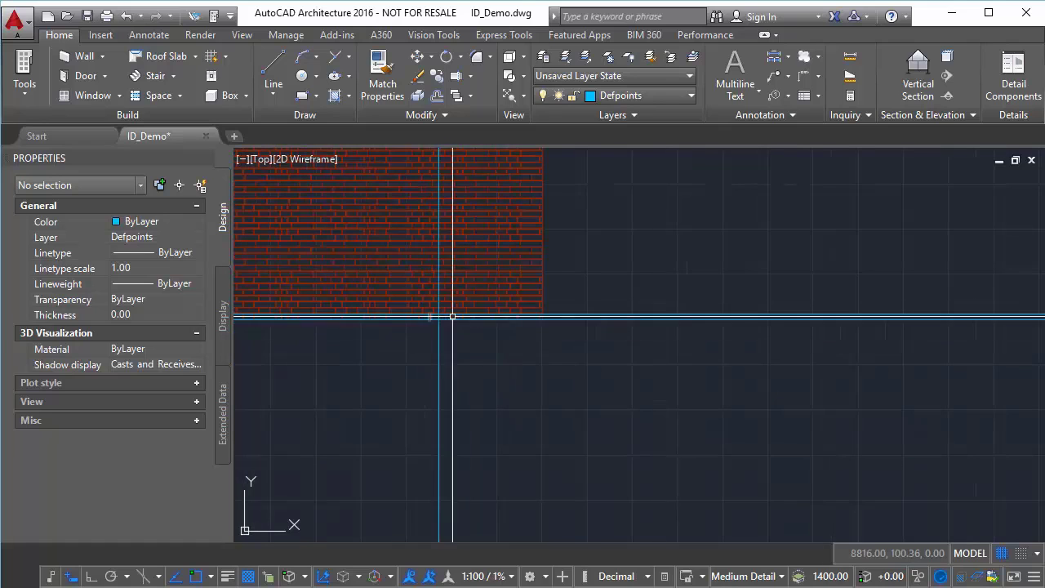
{"action": "scroll", "coordinate": [736, 313], "scroll_direction": "up", "scroll_amount": 5}
{"action": "middle_click_drag", "start_coordinate": [715, 265], "coordinate": [744, 298]}
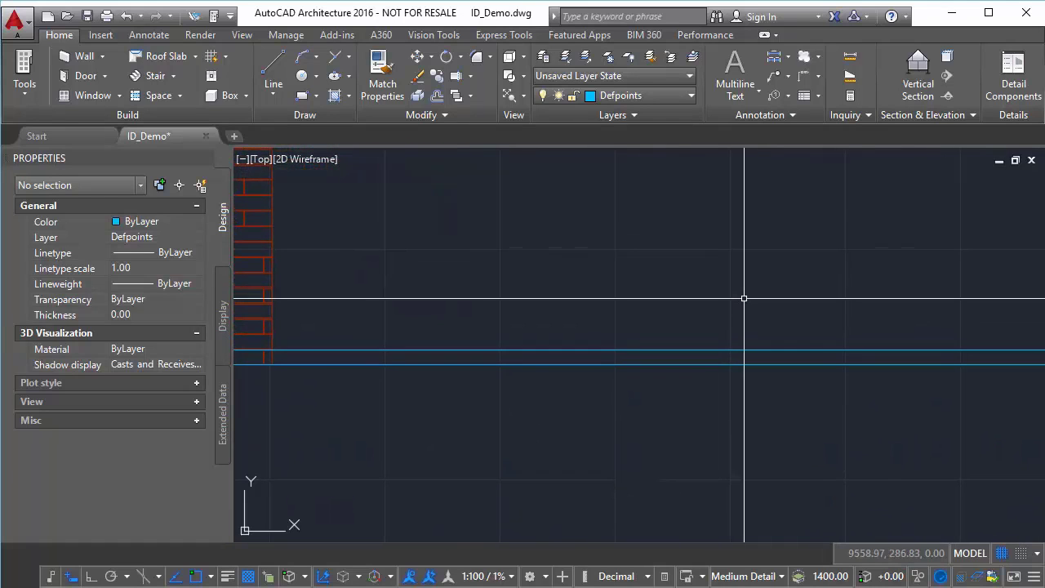
{"action": "type", "text": "l"}
{"action": "key", "text": "Return"}
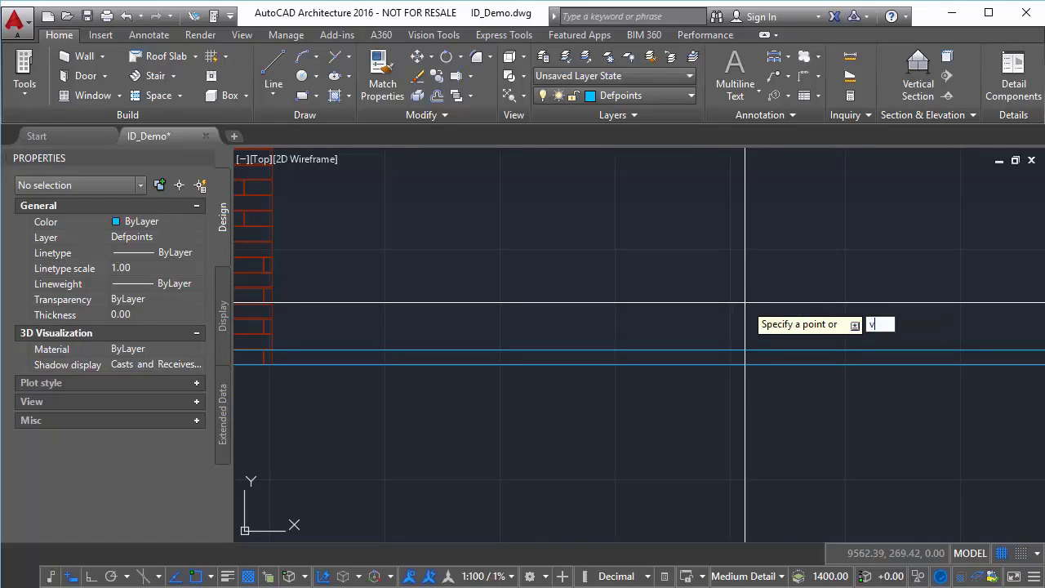
{"action": "key", "text": "Return"}
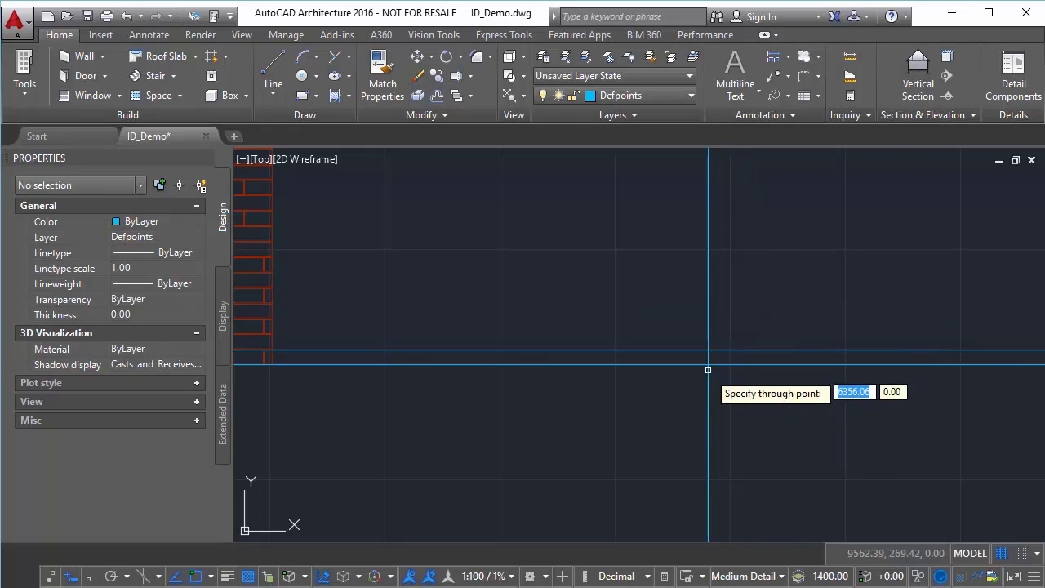
{"action": "left_click", "coordinate": [751, 283]}
{"action": "key", "text": "Return"}
- Draw a rectangle with a width of 76, starting where the base construction line meets the vertical one beyond the wall
{"action": "scroll", "coordinate": [752, 300], "scroll_direction": "down", "scroll_amount": 6}
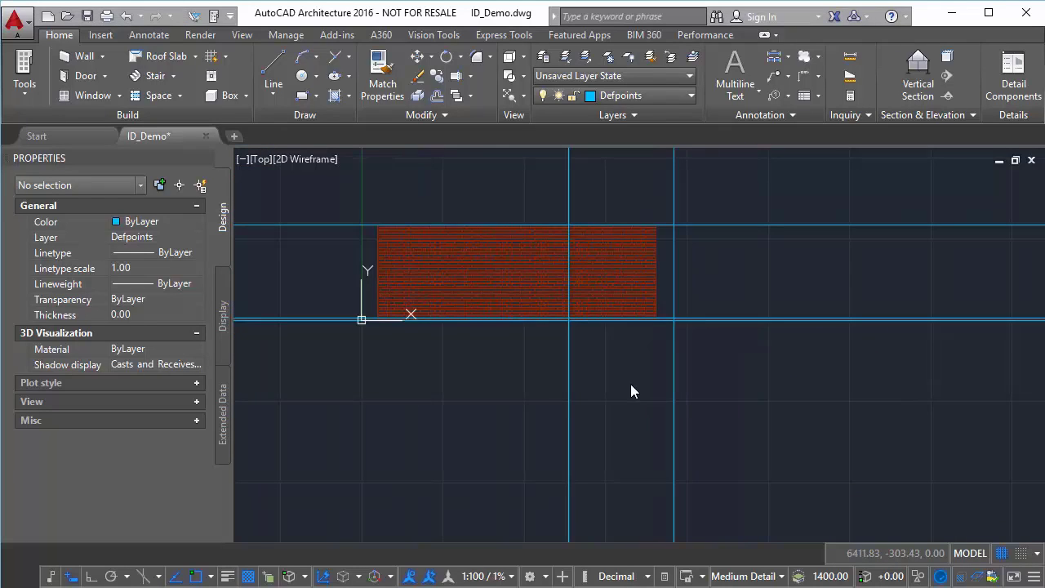
{"action": "middle_click_drag", "start_coordinate": [674, 317], "coordinate": [636, 375]}
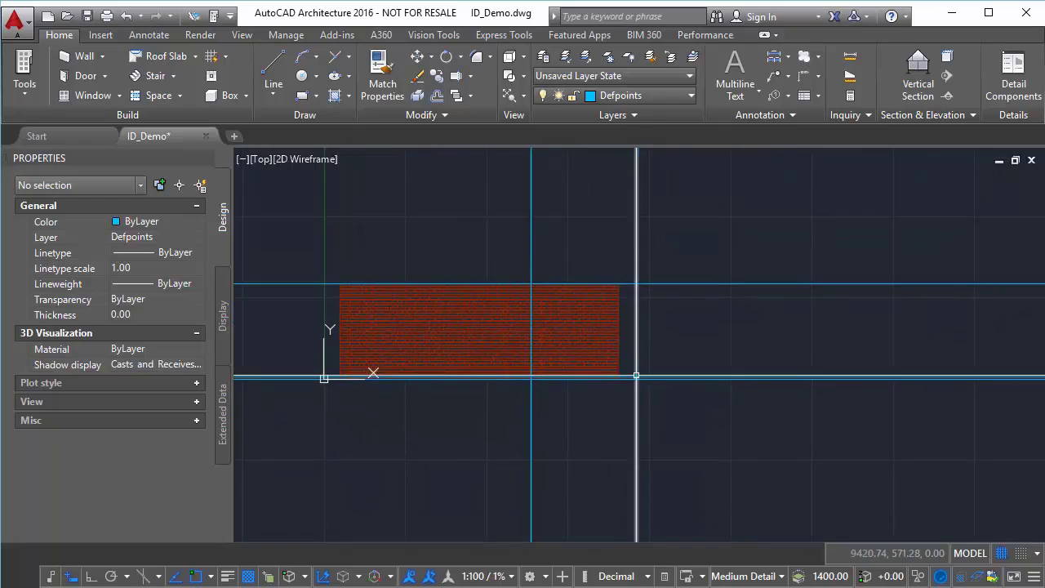
{"action": "scroll", "coordinate": [636, 376], "scroll_direction": "up", "scroll_amount": 6}
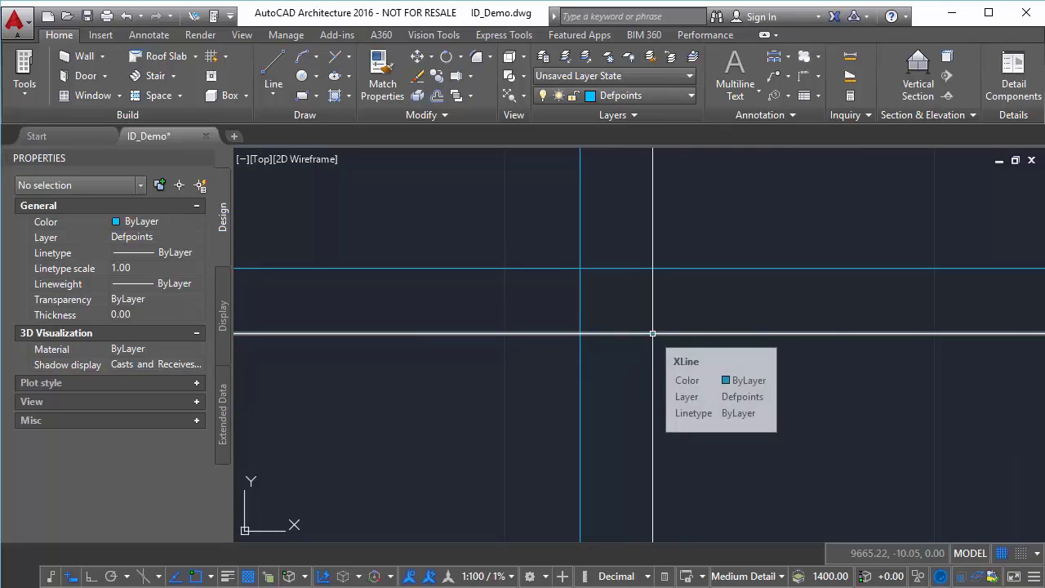
{"action": "type", "text": "ec"}
{"action": "key", "text": "Return"}
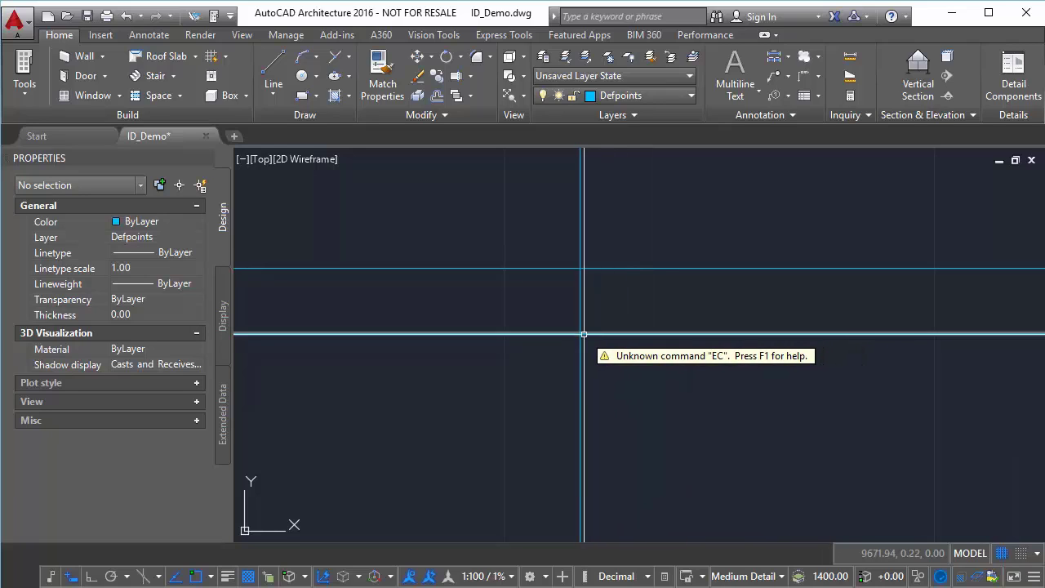
{"action": "type", "text": "rec"}
{"action": "key", "text": "Return"}
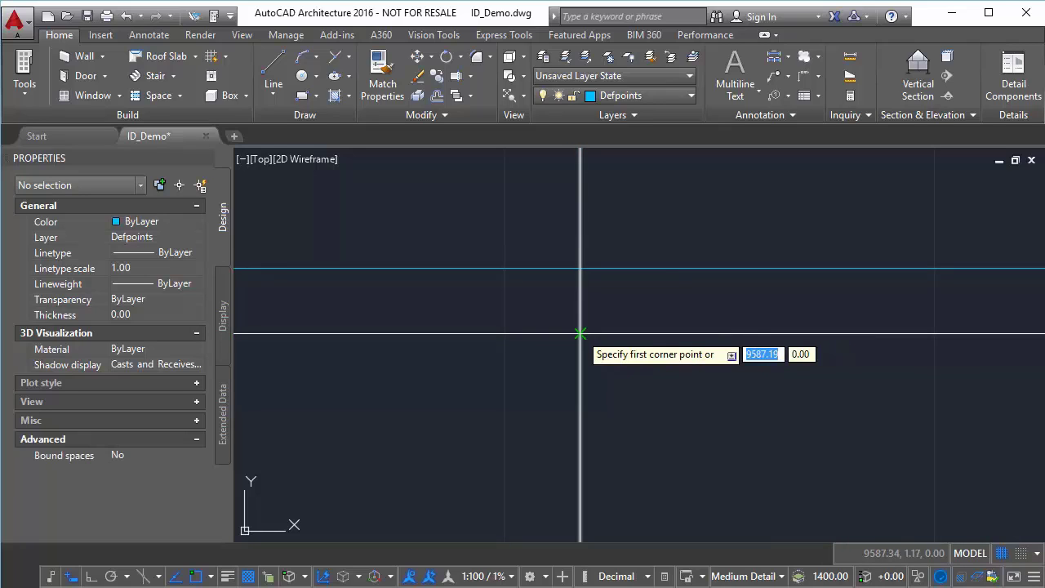
{"action": "left_click", "coordinate": [580, 334]}
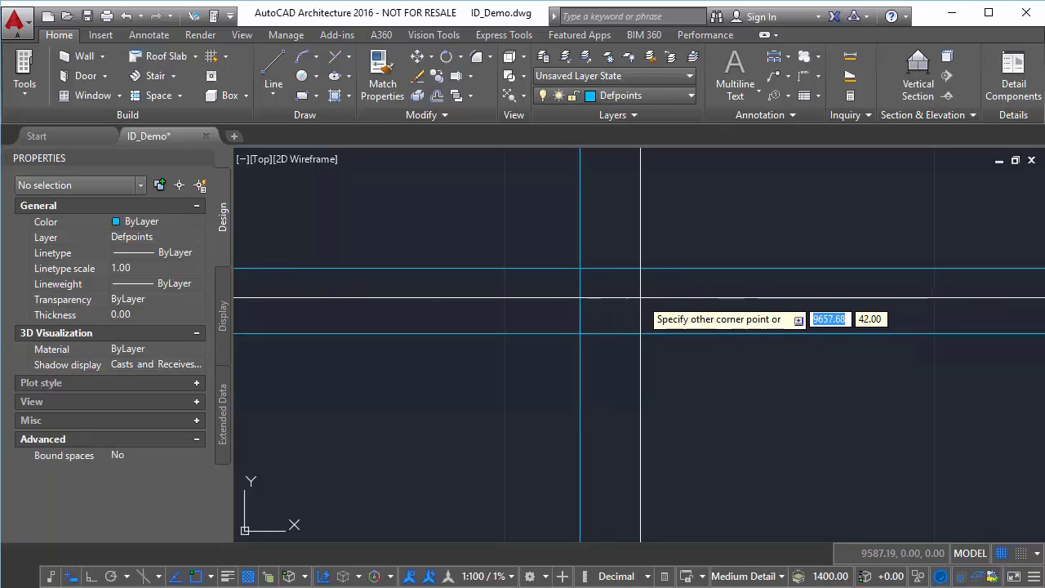
{"action": "left_click", "coordinate": [676, 358]}
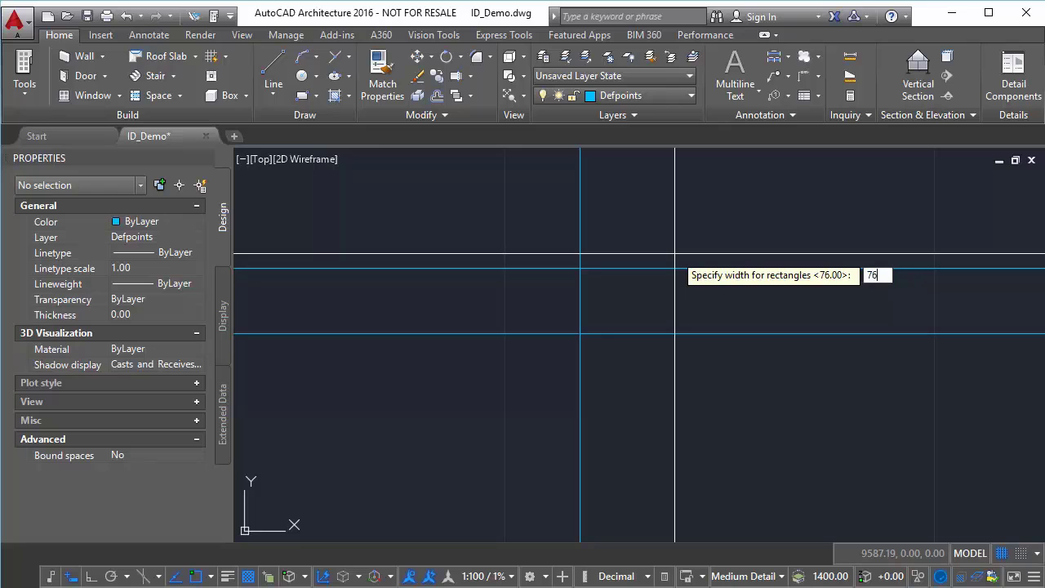
{"action": "key", "text": "Return"}
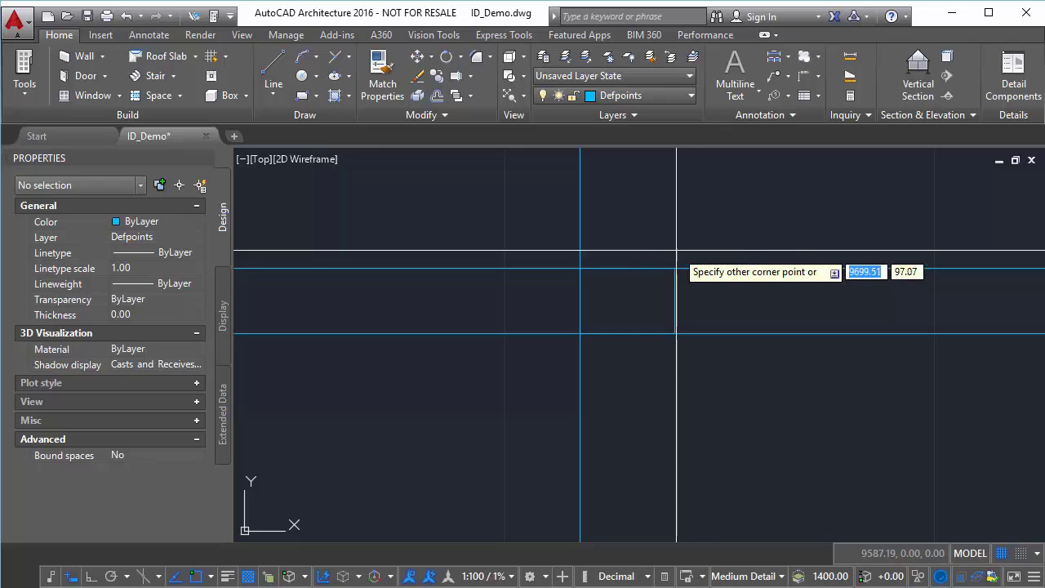
{"action": "left_click", "coordinate": [713, 229]}
{"action": "scroll", "coordinate": [685, 270], "scroll_direction": "up", "scroll_amount": 4}
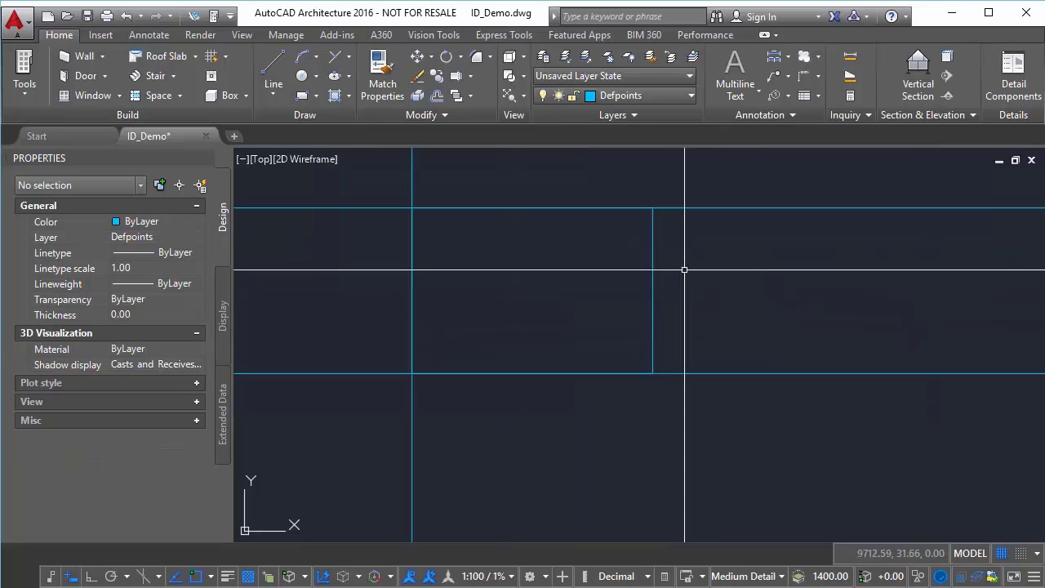
- Delete the horizontal construction line running along the top edge of the rectangle
{"action": "left_click", "coordinate": [753, 264]}
{"action": "left_click", "coordinate": [713, 192]}
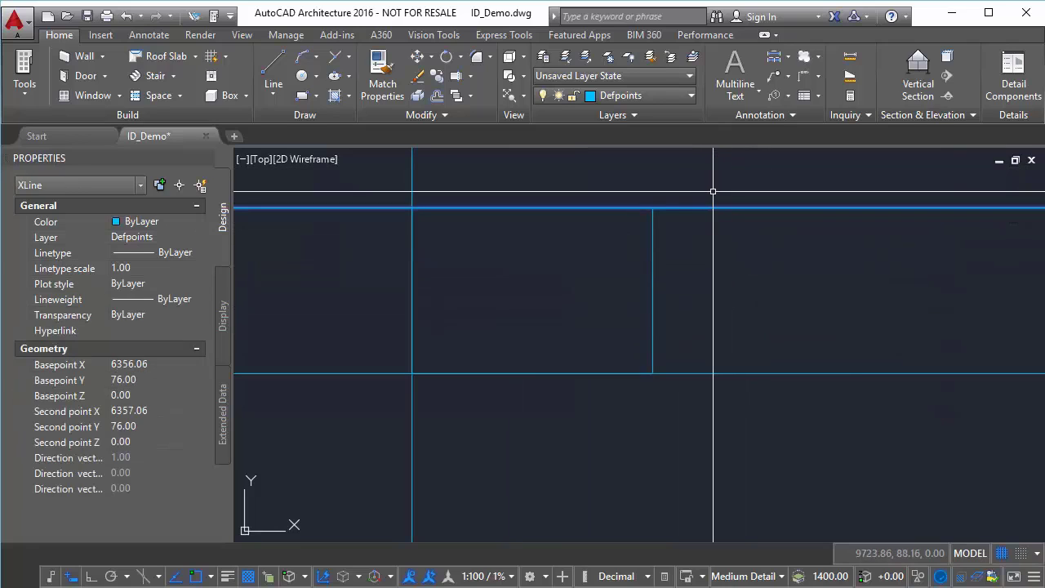
{"action": "key", "text": "Delete"}
{"action": "scroll", "coordinate": [713, 280], "scroll_direction": "down", "scroll_amount": 2}
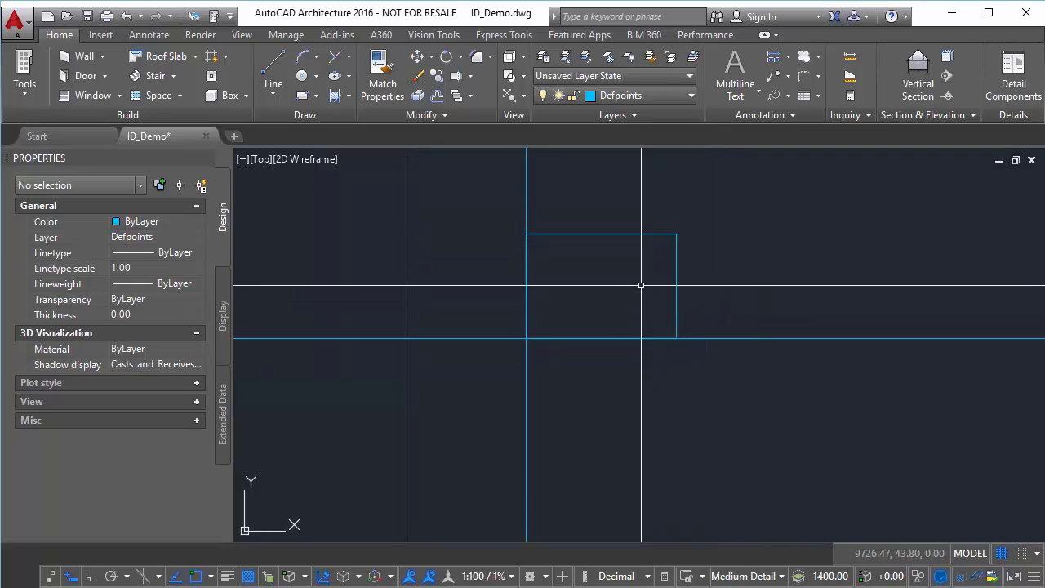
- Create a rectangular array of the rectangle with 1 column and 35 rows
{"action": "mouse_move", "coordinate": [640, 285]}
{"action": "middle_mouse_down"}
{"action": "mouse_move", "coordinate": [742, 318]}
{"action": "mouse_move", "coordinate": [688, 386]}
{"action": "middle_mouse_up"}
{"action": "scroll", "coordinate": [688, 385], "scroll_direction": "down", "scroll_amount": 2}
{"action": "scroll", "coordinate": [669, 372], "scroll_direction": "down", "scroll_amount": 2}
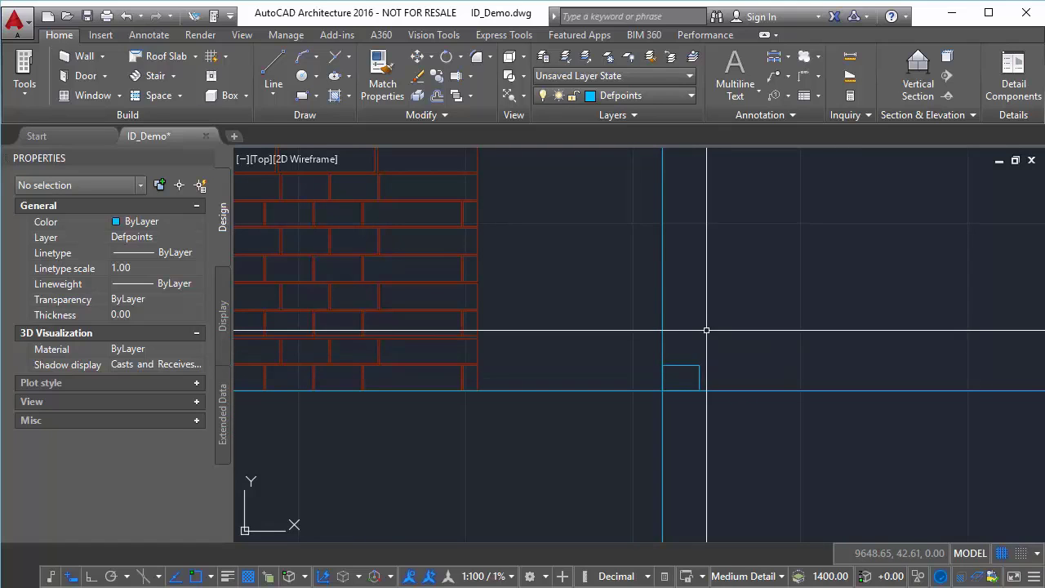
{"action": "middle_click_drag", "start_coordinate": [660, 316], "coordinate": [555, 392]}
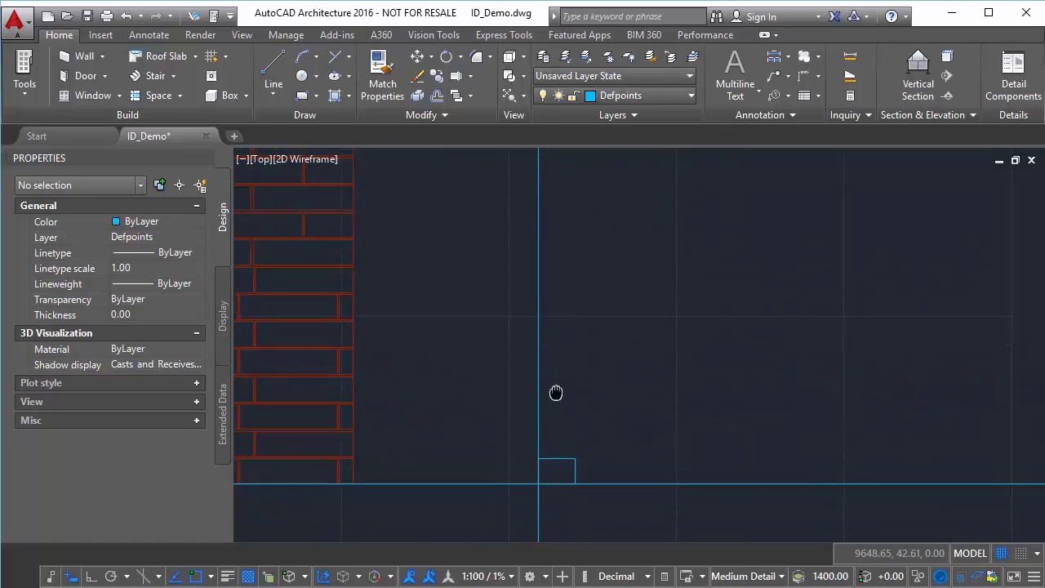
{"action": "scroll", "coordinate": [610, 346], "scroll_direction": "up", "scroll_amount": 5}
{"action": "scroll", "coordinate": [603, 362], "scroll_direction": "down", "scroll_amount": 4}
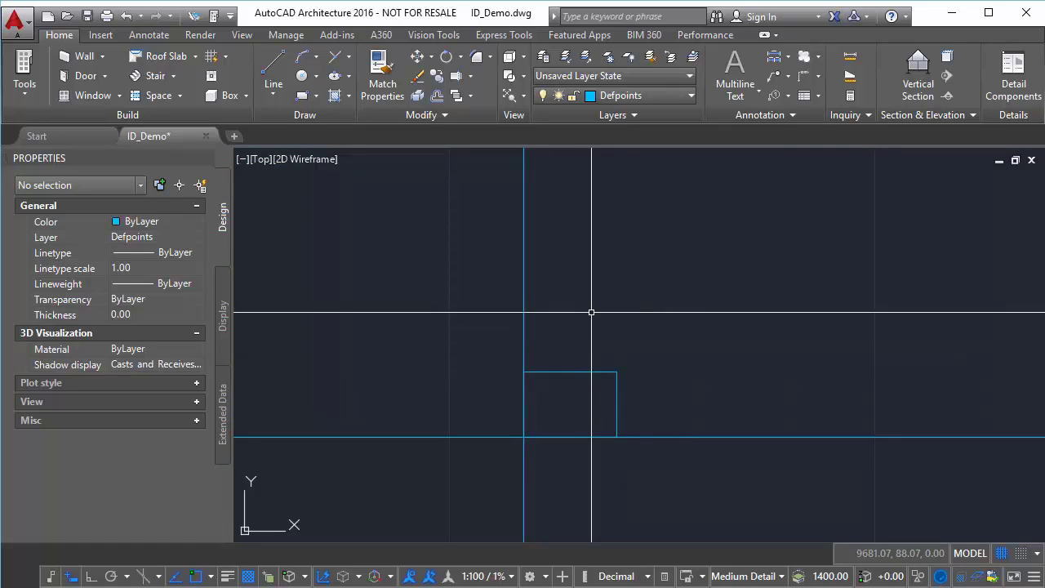
{"action": "left_click", "coordinate": [574, 371]}
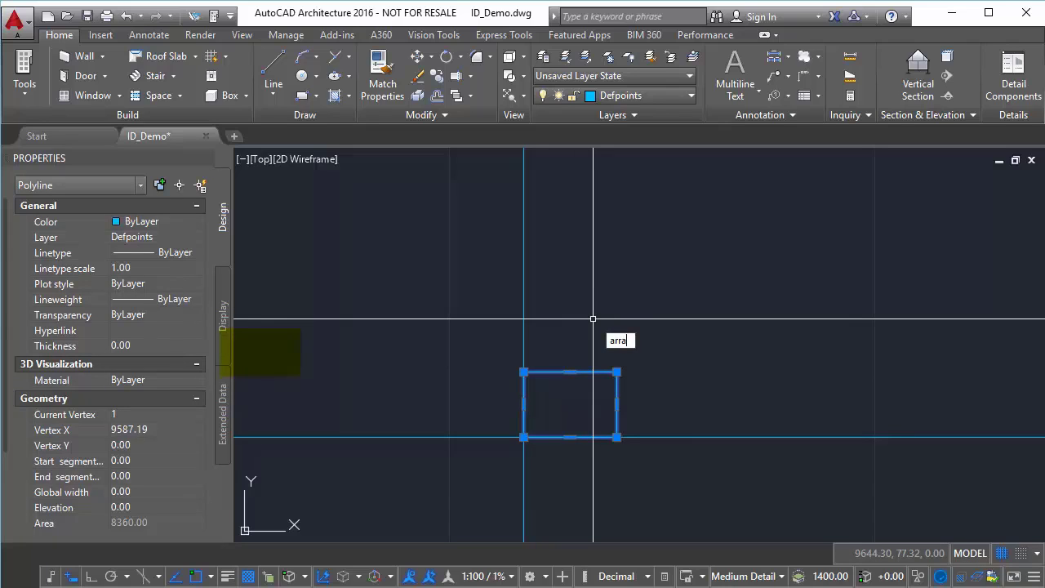
{"action": "key", "text": "Return"}
{"action": "left_click", "coordinate": [654, 368]}
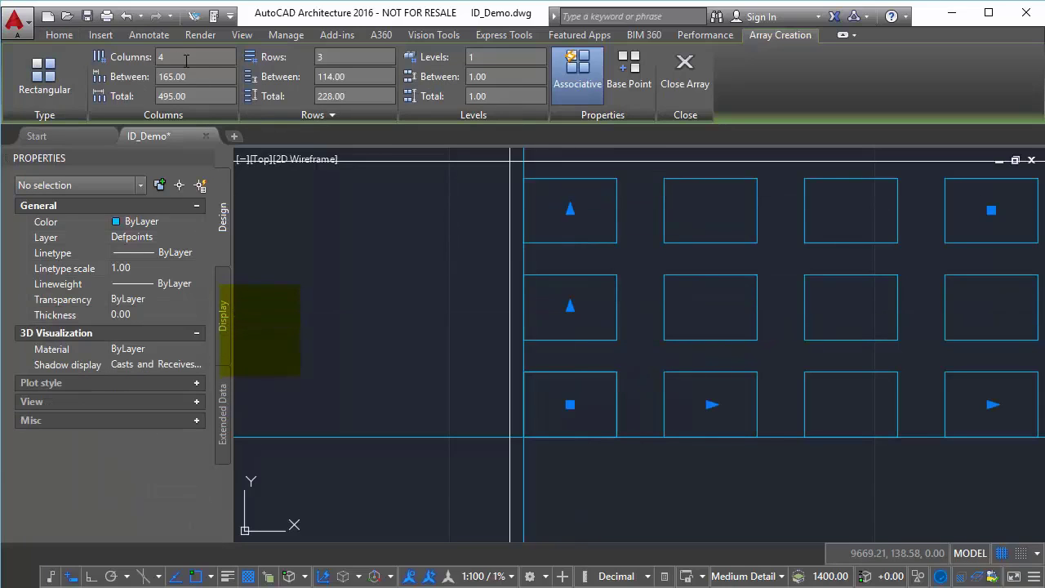
{"action": "left_click", "coordinate": [338, 57]}
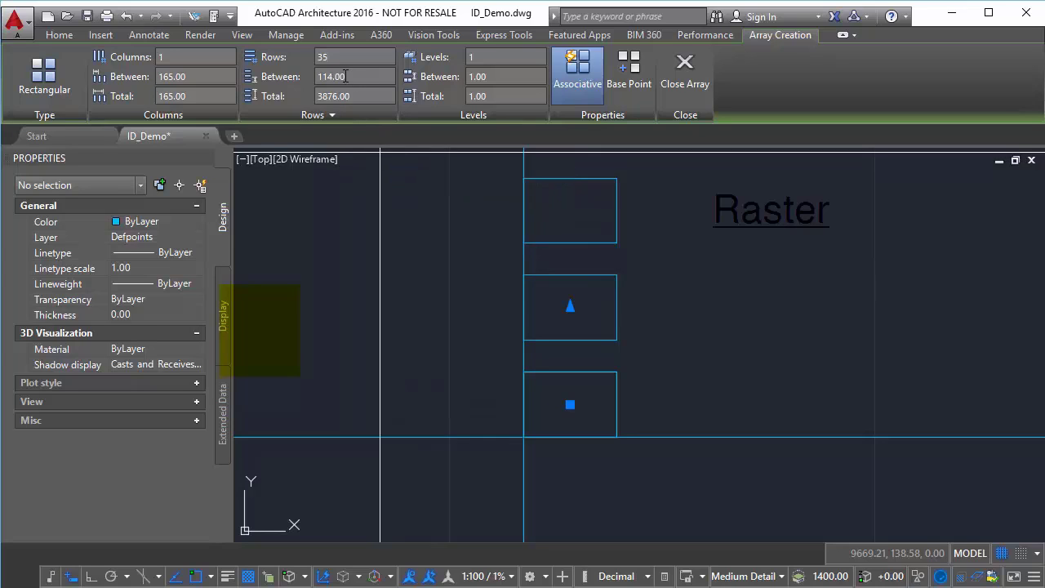
- Set the array to 36 rows spaced 83.54 apart, with a total row distance of 2924
{"action": "left_click", "coordinate": [317, 76]}
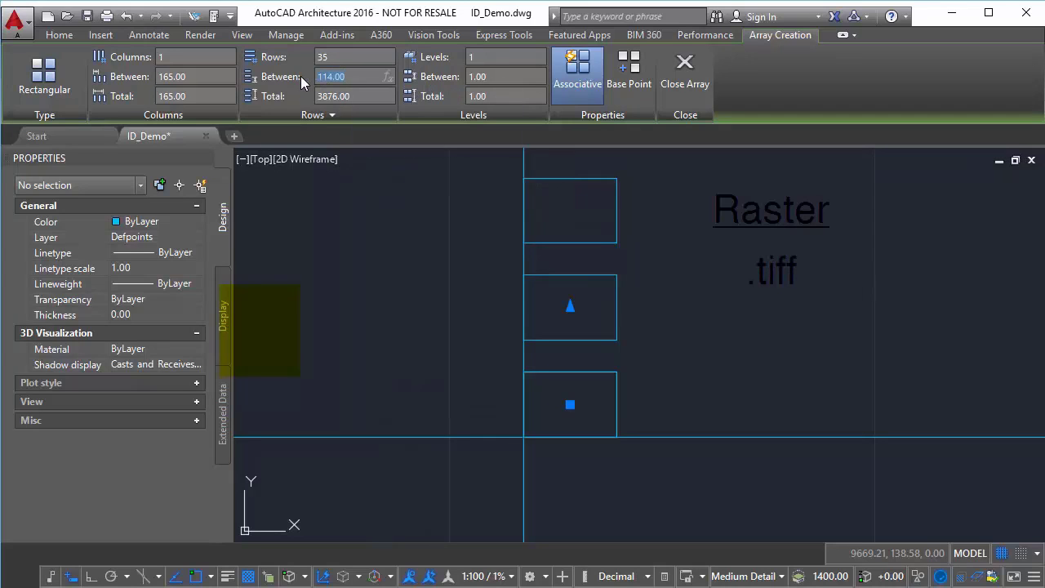
{"action": "type", "text": "86"}
{"action": "key", "text": "Return"}
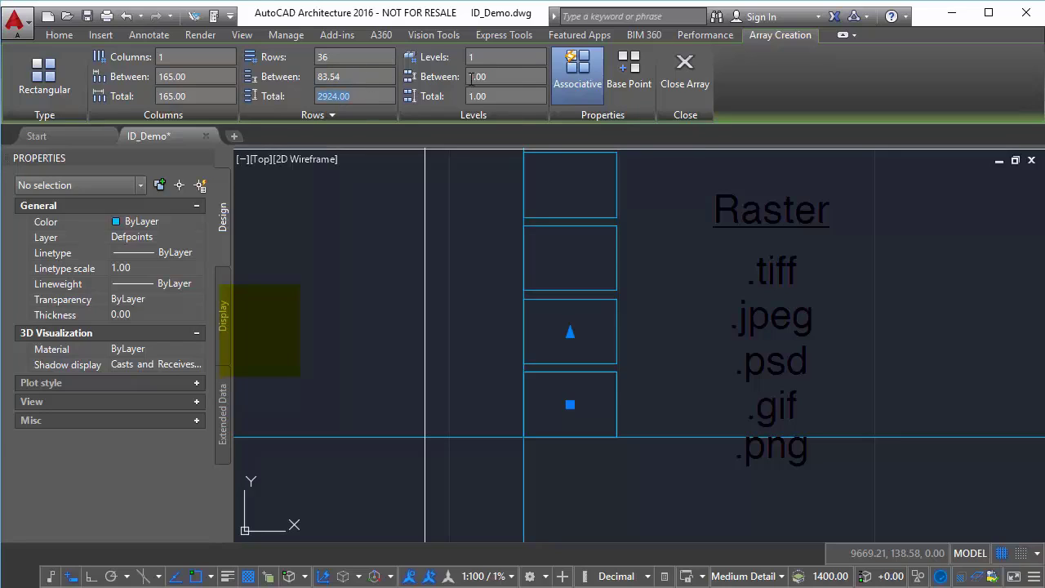
- Increase the array's row count to 37 and finish the array
{"action": "left_click", "coordinate": [348, 57]}
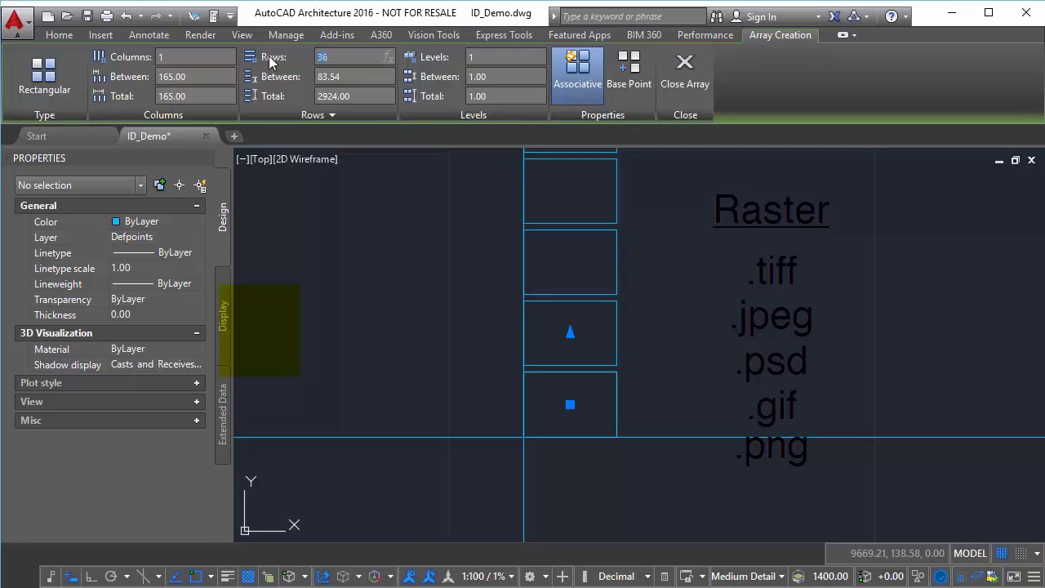
{"action": "type", "text": "38"}
{"action": "key", "text": "Return"}
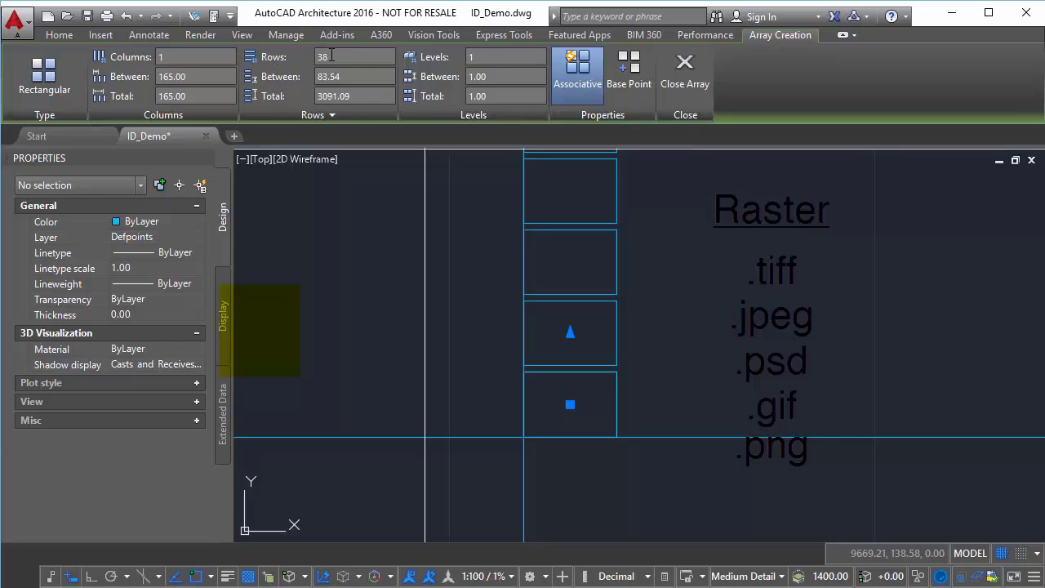
{"action": "type", "text": "37"}
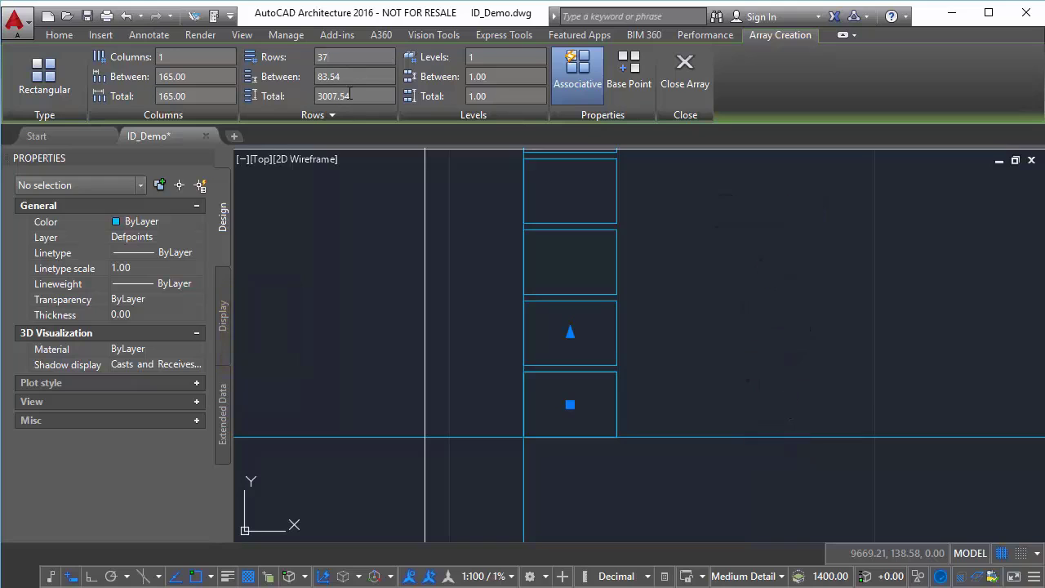
{"action": "left_click", "coordinate": [685, 72]}
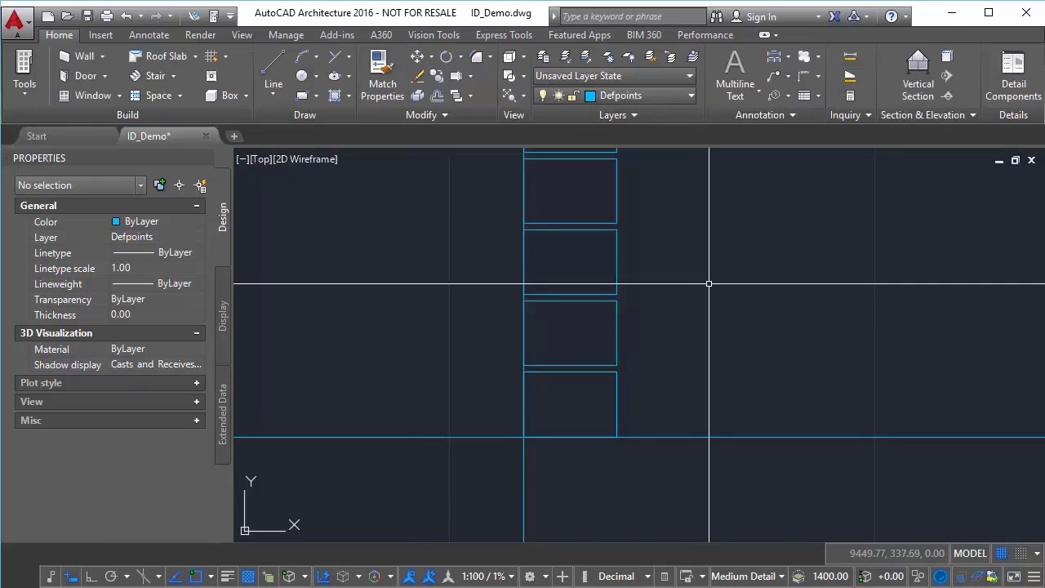
- Explode the array of rectangles into separate objects
{"action": "scroll", "coordinate": [703, 283], "scroll_direction": "down", "scroll_amount": 5}
{"action": "scroll", "coordinate": [703, 284], "scroll_direction": "up", "scroll_amount": 6}
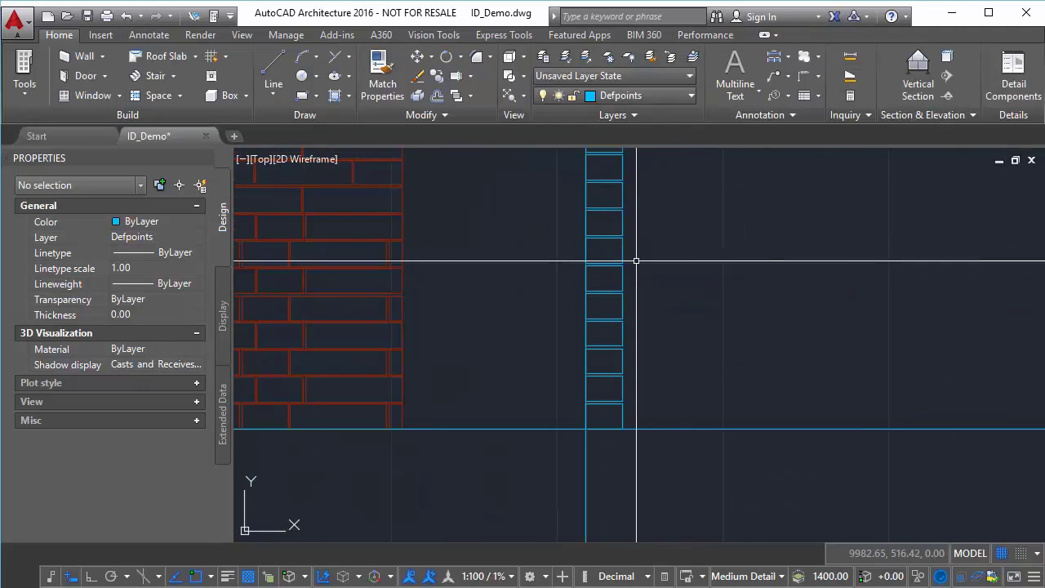
{"action": "left_click", "coordinate": [622, 260]}
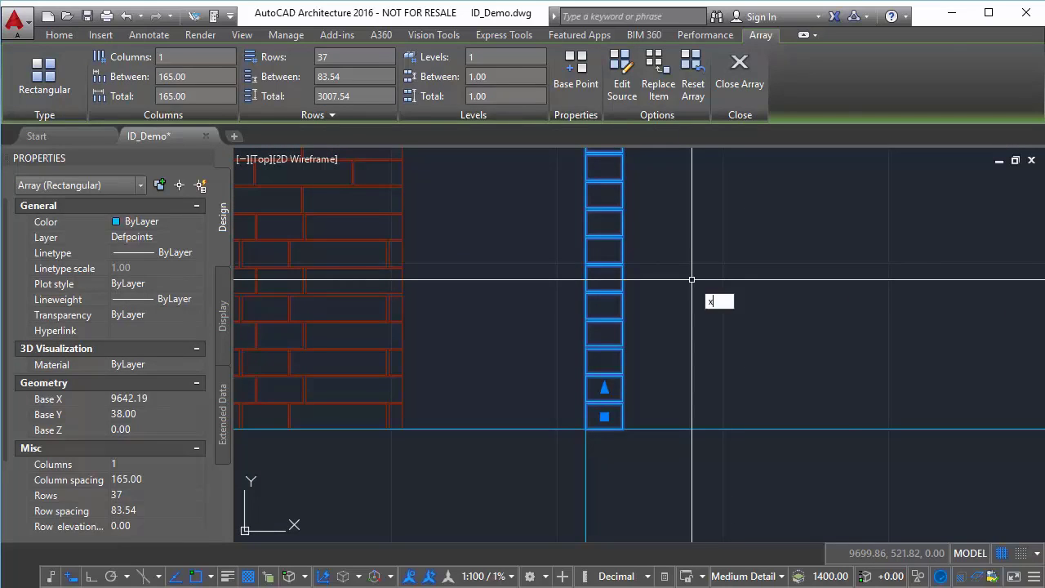
{"action": "key", "text": "Escape"}
- Match the properties of a brick line in the wall onto the whole column of rectangles
{"action": "scroll", "coordinate": [693, 443], "scroll_direction": "down", "scroll_amount": 4}
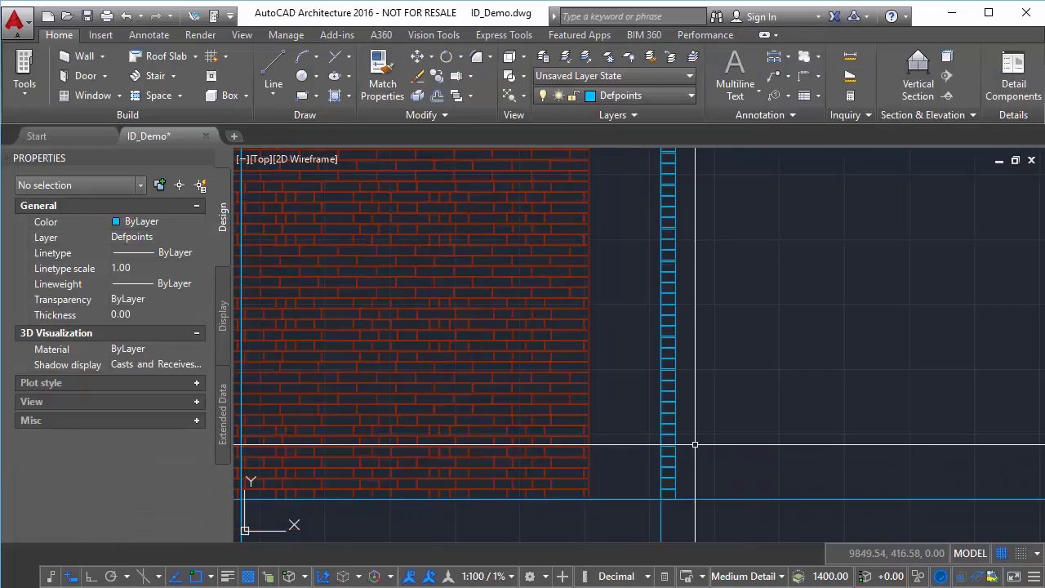
{"action": "left_click", "coordinate": [582, 265]}
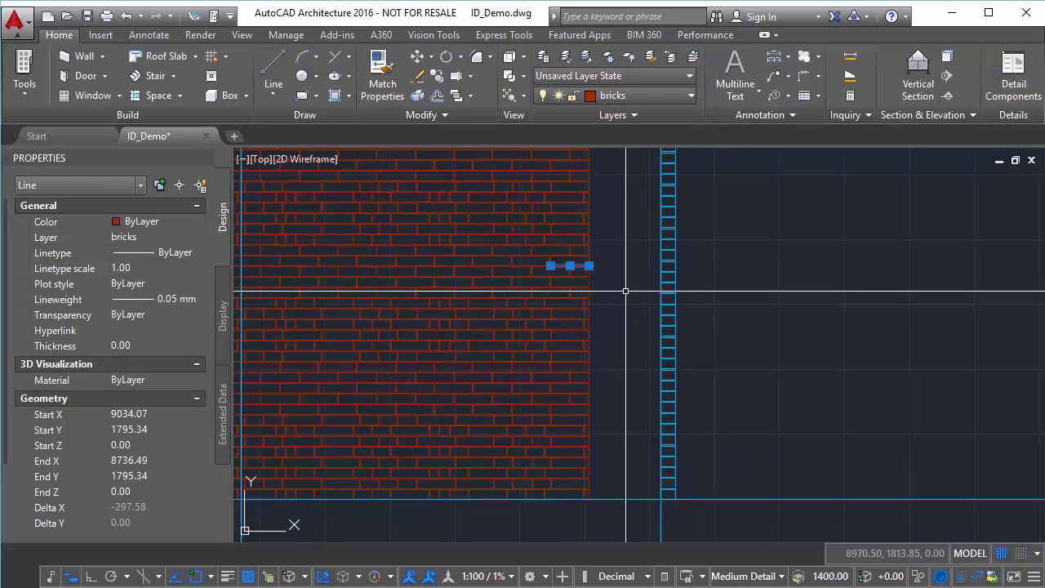
{"action": "type", "text": "MA"}
{"action": "key", "text": "Return"}
{"action": "scroll", "coordinate": [646, 343], "scroll_direction": "down", "scroll_amount": 2}
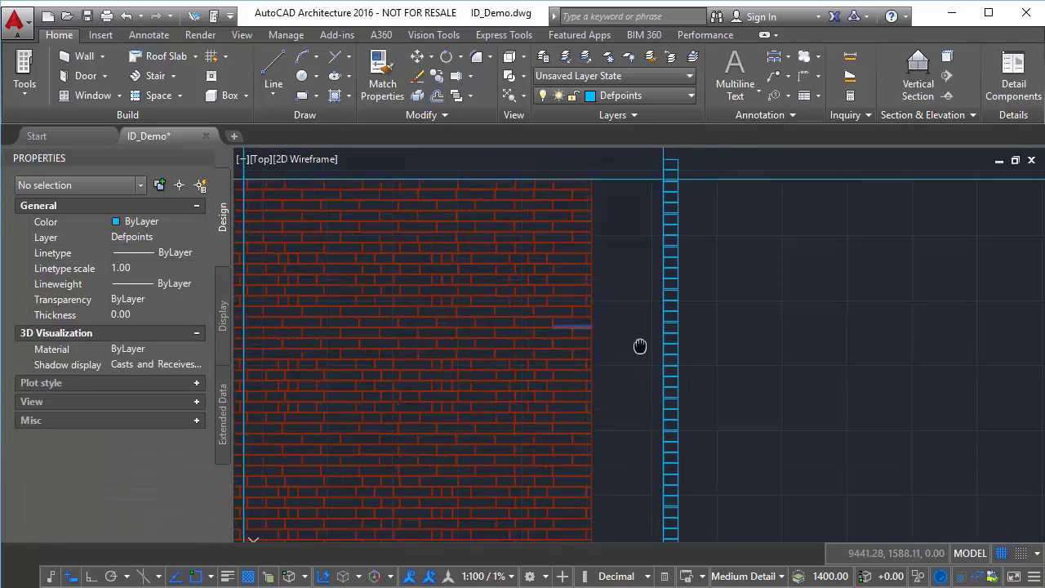
{"action": "left_click", "coordinate": [648, 235]}
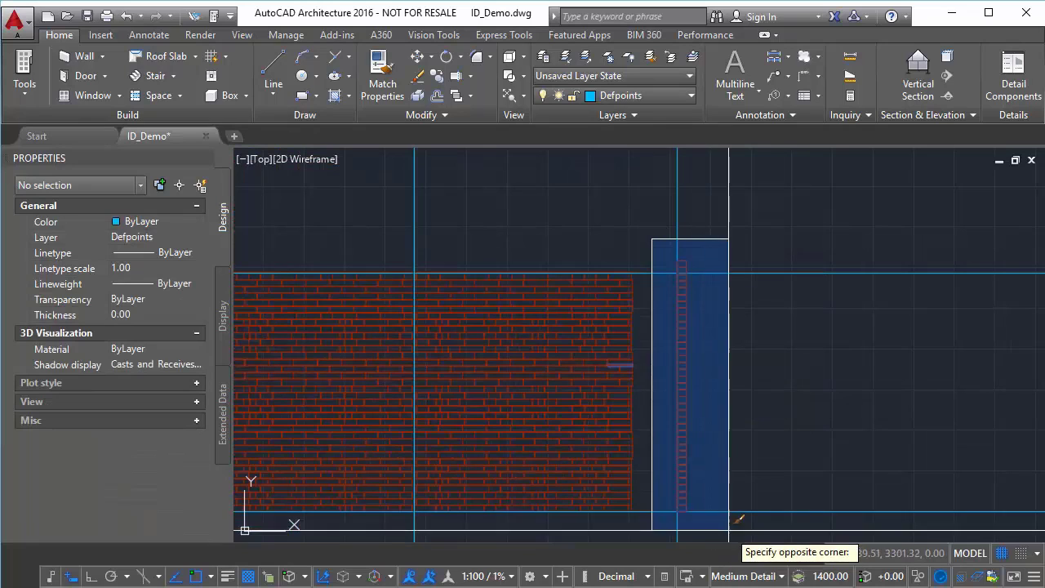
{"action": "left_click", "coordinate": [735, 519]}
{"action": "key", "text": "Return"}
- Delete the two uppermost rectangles of the column that extend above the wall-top construction line
{"action": "scroll", "coordinate": [682, 264], "scroll_direction": "up", "scroll_amount": 6}
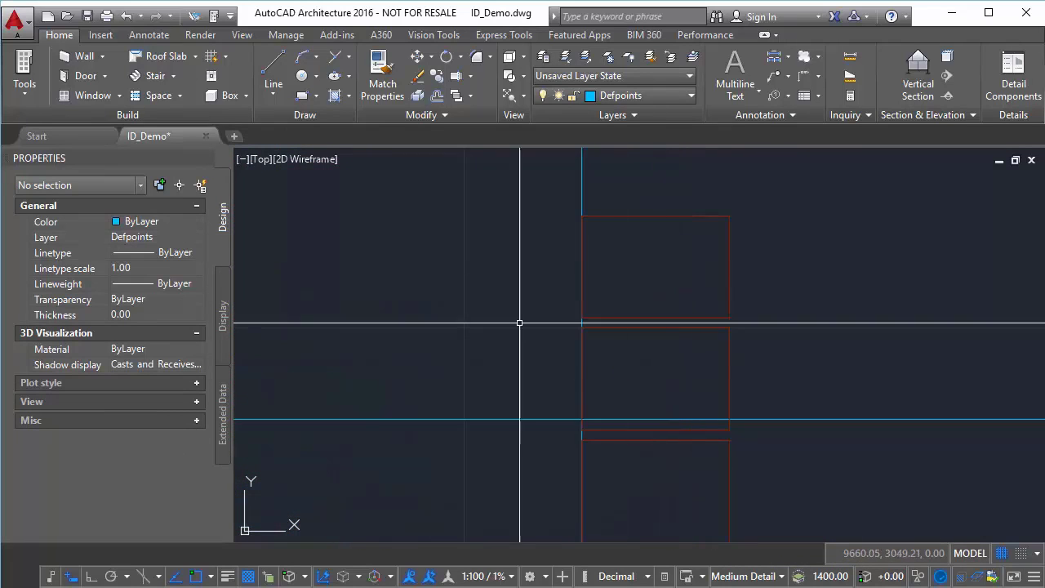
{"action": "left_click", "coordinate": [450, 263]}
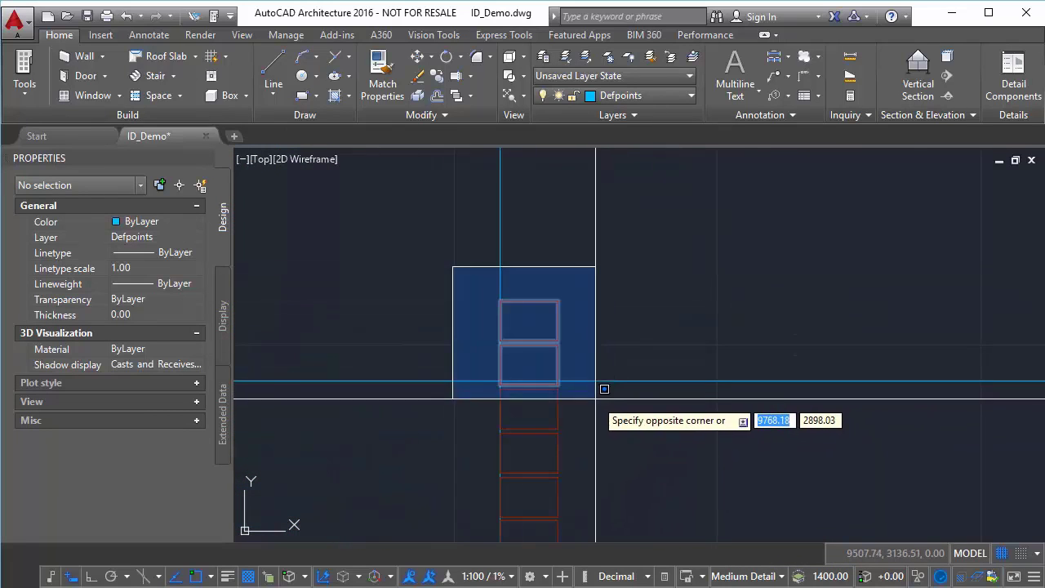
{"action": "scroll", "coordinate": [592, 380], "scroll_direction": "up", "scroll_amount": 5}
{"action": "left_click", "coordinate": [579, 350]}
{"action": "key", "text": "Delete"}
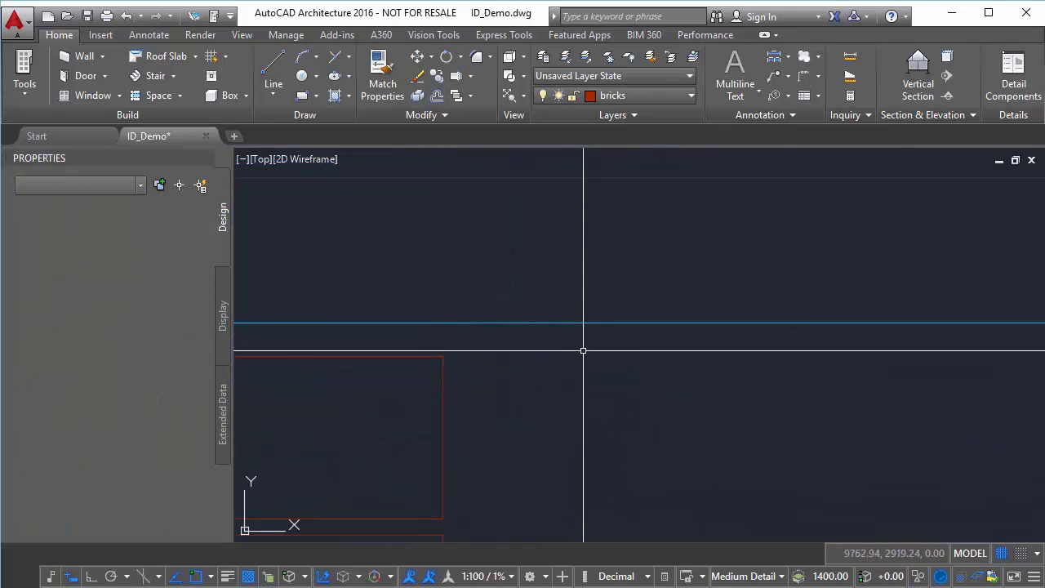
- Compare the rectangle column with the wall's brick courses and construction lines from its upper end to its base
{"action": "scroll", "coordinate": [583, 351], "scroll_direction": "down", "scroll_amount": 3}
{"action": "middle_click_drag", "start_coordinate": [618, 446], "coordinate": [619, 406]}
{"action": "scroll", "coordinate": [613, 283], "scroll_direction": "down", "scroll_amount": 2}
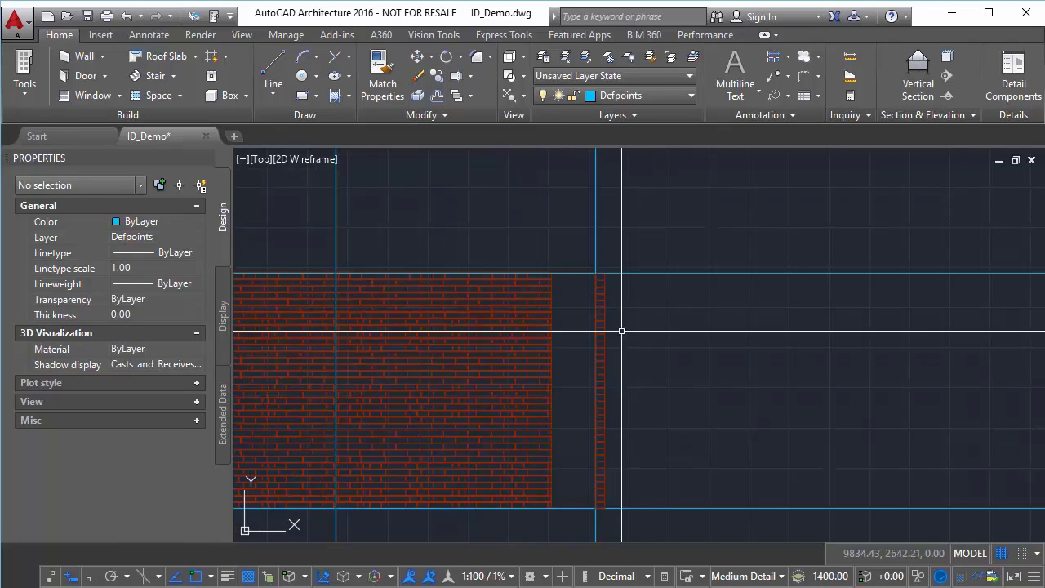
{"action": "scroll", "coordinate": [622, 306], "scroll_direction": "up", "scroll_amount": 5}
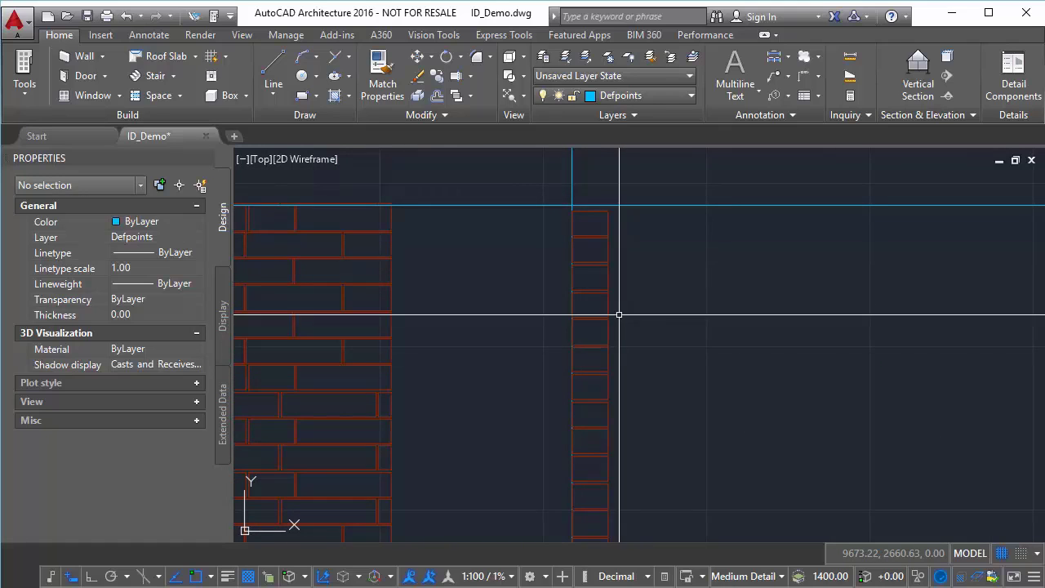
{"action": "scroll", "coordinate": [619, 315], "scroll_direction": "down", "scroll_amount": 3}
{"action": "scroll", "coordinate": [625, 323], "scroll_direction": "up", "scroll_amount": 3}
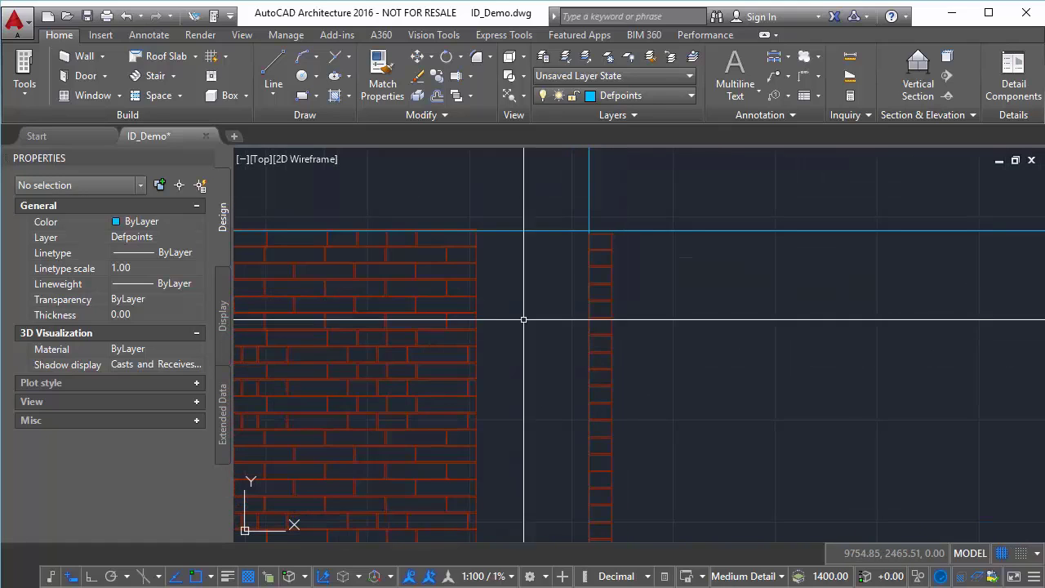
{"action": "middle_click_drag", "start_coordinate": [573, 332], "coordinate": [557, 271]}
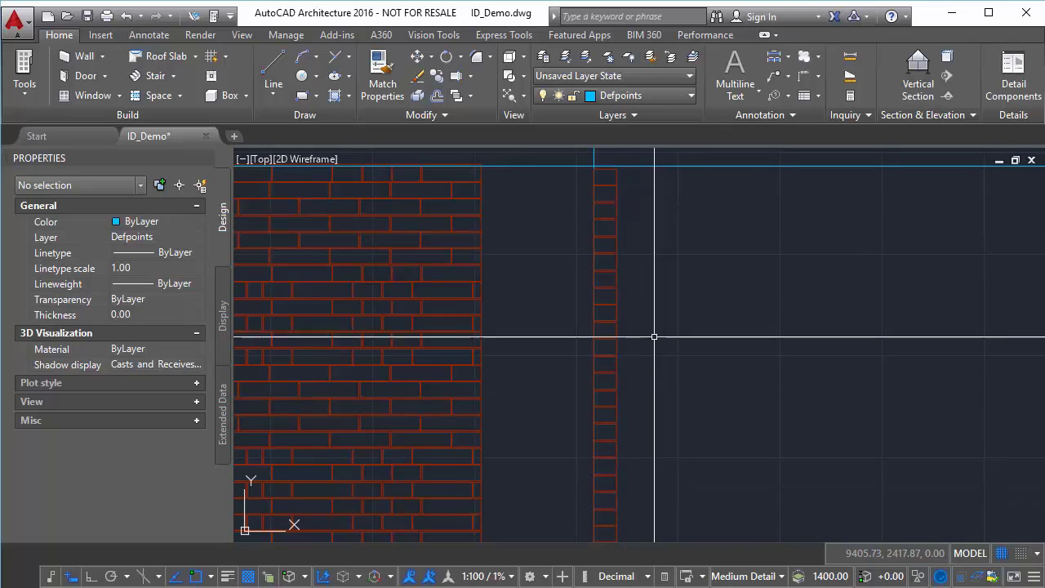
{"action": "scroll", "coordinate": [606, 380], "scroll_direction": "down", "scroll_amount": 3}
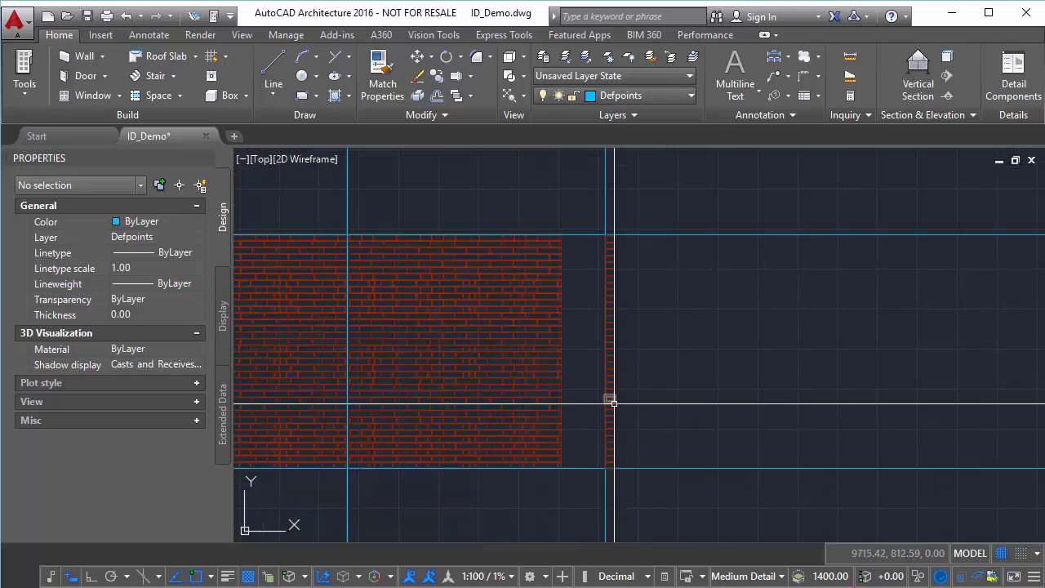
{"action": "scroll", "coordinate": [644, 453], "scroll_direction": "up", "scroll_amount": 4}
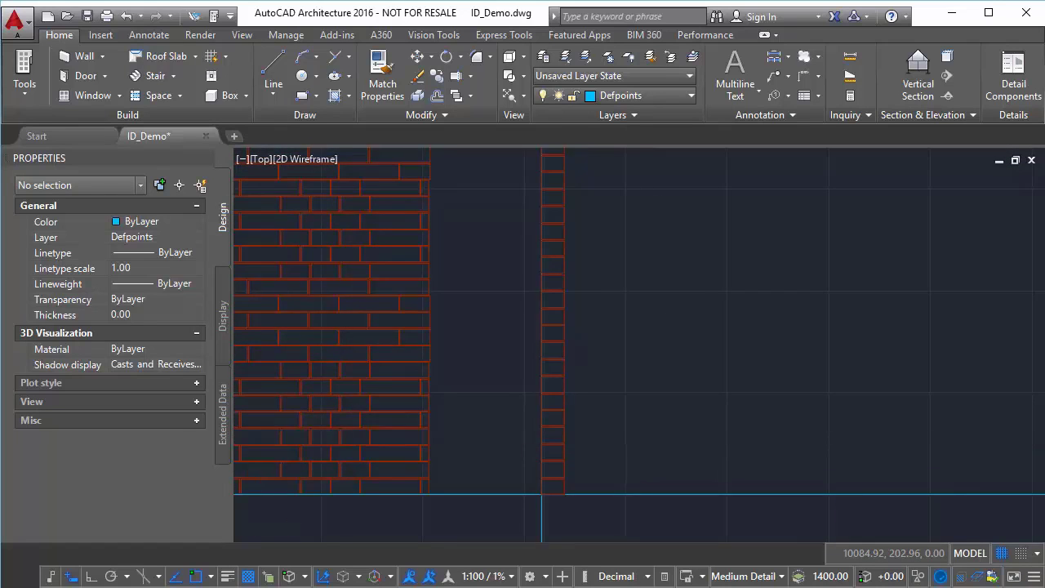
{"action": "scroll", "coordinate": [626, 436], "scroll_direction": "down", "scroll_amount": 3}
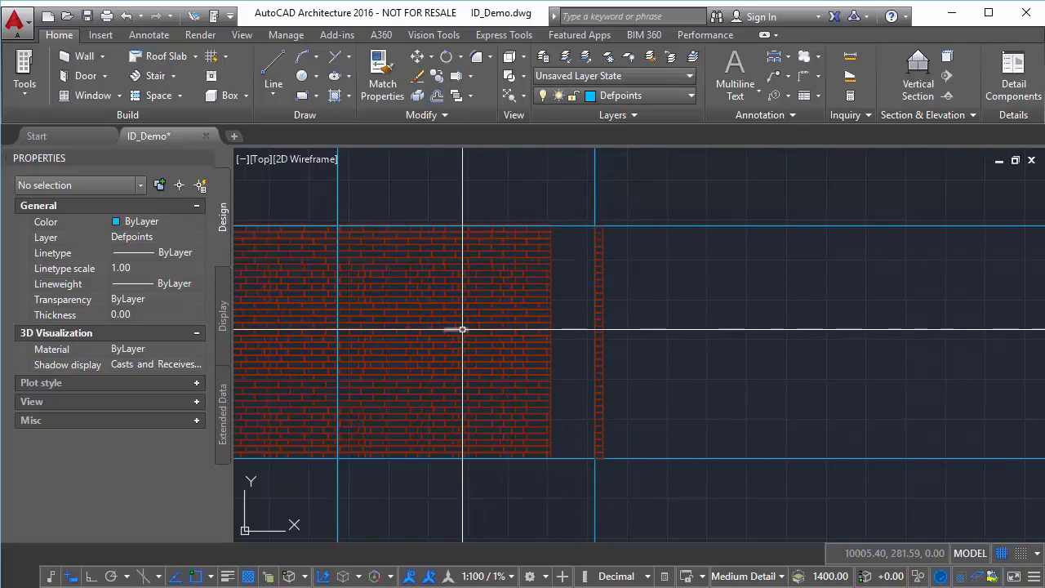
- Move the third-lowest rectangle of the column horizontally about 5 units away from the vertical construction line
{"action": "scroll", "coordinate": [617, 357], "scroll_direction": "up", "scroll_amount": 5}
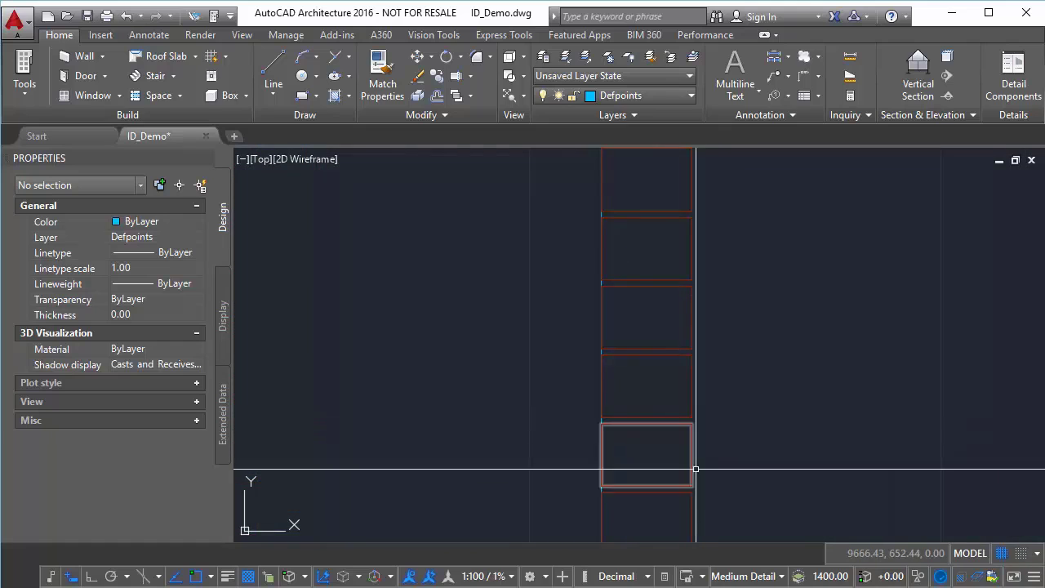
{"action": "middle_click_drag", "start_coordinate": [691, 471], "coordinate": [596, 178]}
{"action": "scroll", "coordinate": [598, 184], "scroll_direction": "down", "scroll_amount": 2}
{"action": "scroll", "coordinate": [606, 341], "scroll_direction": "up", "scroll_amount": 3}
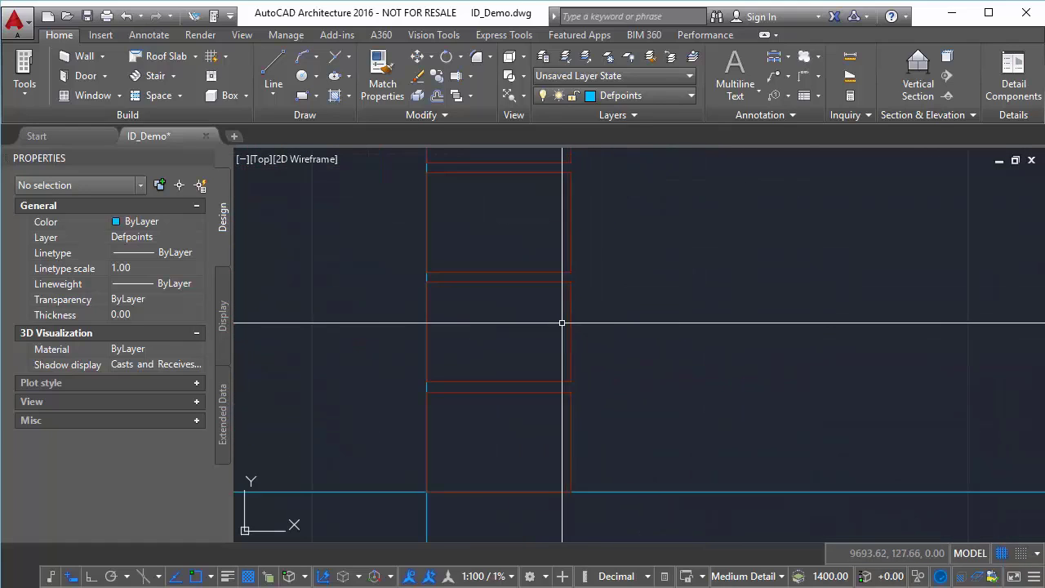
{"action": "middle_click_drag", "start_coordinate": [556, 299], "coordinate": [561, 393]}
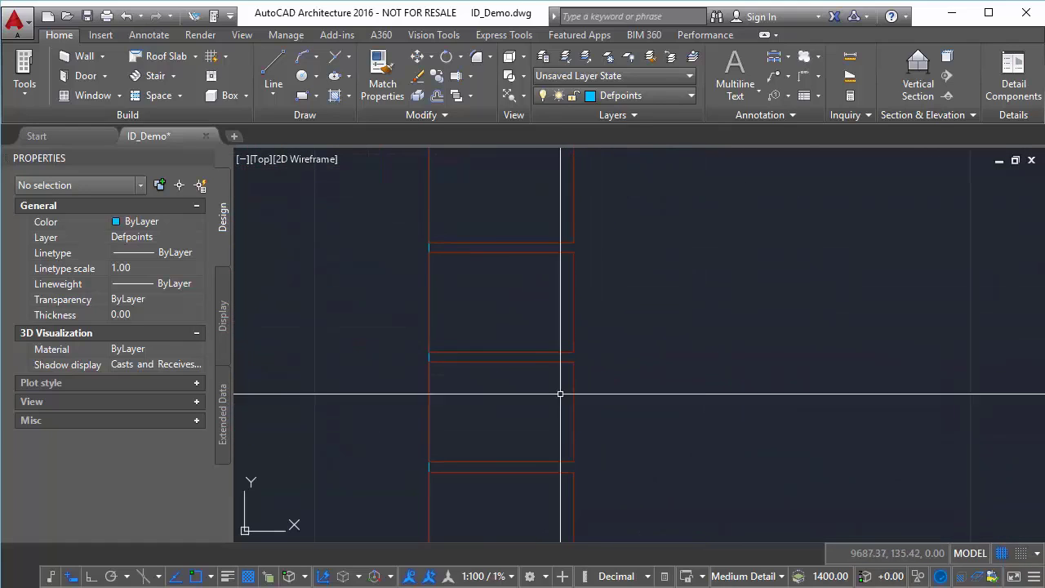
{"action": "left_click", "coordinate": [430, 258]}
{"action": "type", "text": "m"}
{"action": "key", "text": "Return"}
{"action": "left_click", "coordinate": [696, 294]}
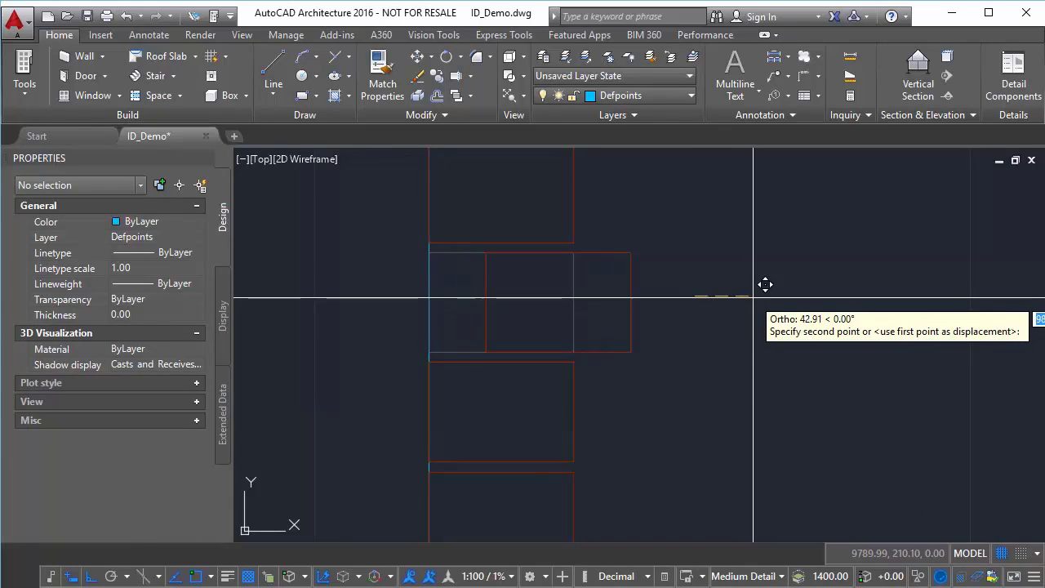
{"action": "left_click", "coordinate": [708, 299]}
{"action": "left_click", "coordinate": [707, 299]}
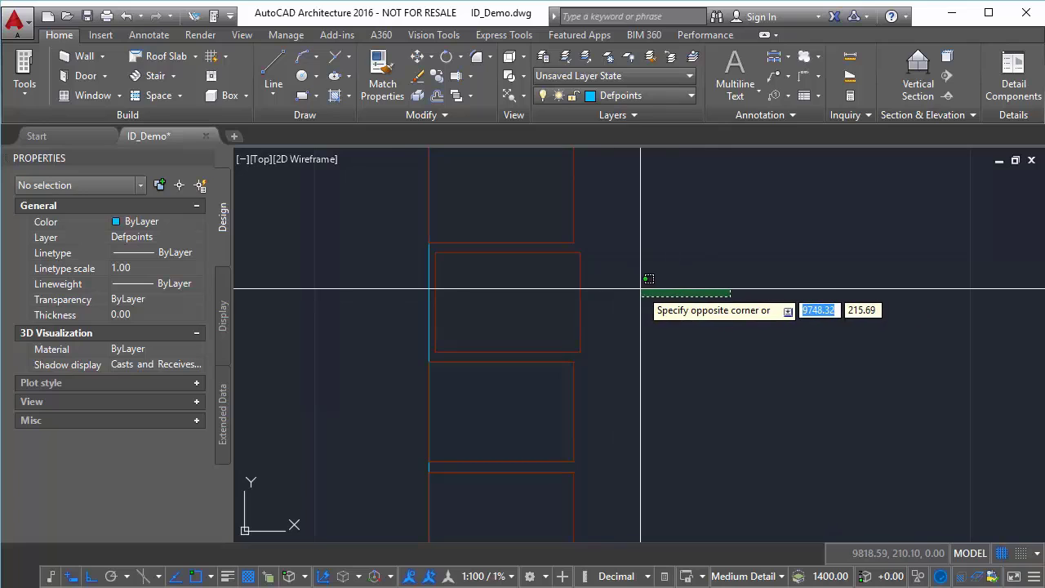
- Move the fourth-lowest rectangle of the brick column horizontally about 10 units away from the vertical construction line
{"action": "middle_click_drag", "start_coordinate": [639, 291], "coordinate": [638, 341]}
{"action": "left_click", "coordinate": [569, 273]}
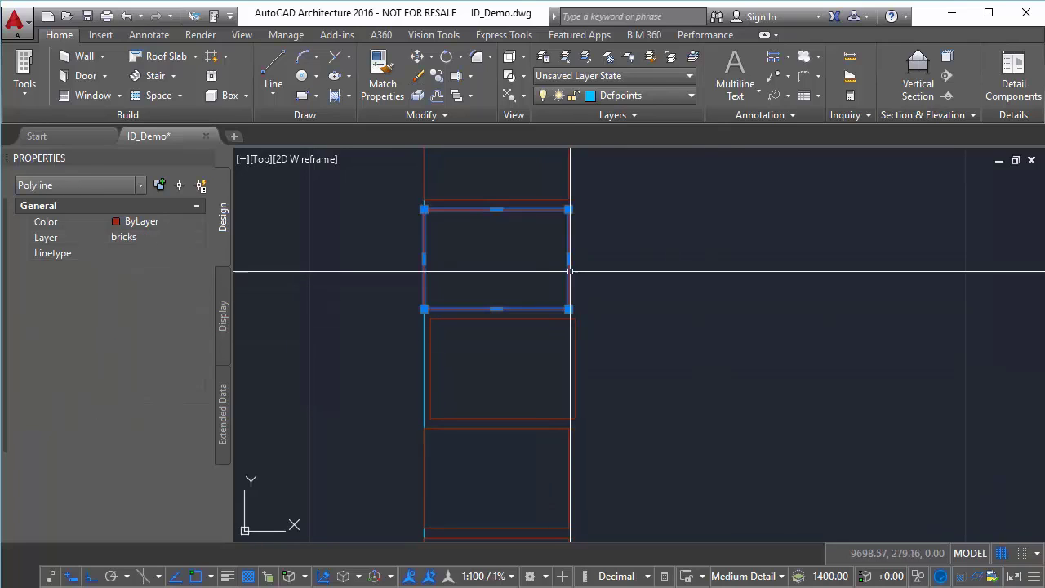
{"action": "key", "text": "m"}
{"action": "key", "text": "space"}
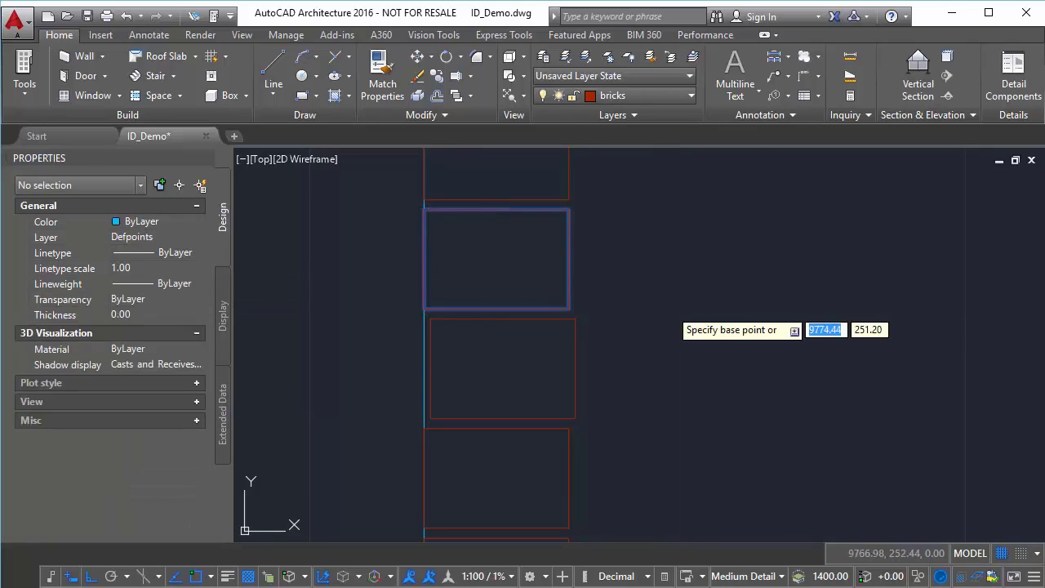
{"action": "left_click", "coordinate": [670, 308]}
{"action": "type", "text": "140"}
{"action": "key", "text": "Return"}
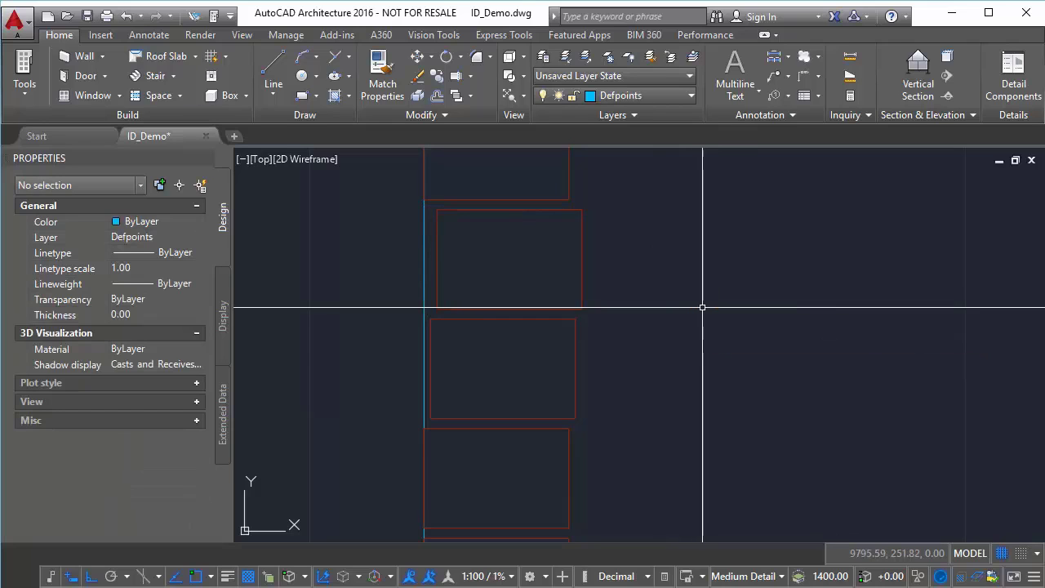
{"action": "left_click", "coordinate": [744, 290]}
- Move the fifth-lowest rectangle of the brick column horizontally about 15 units away from the vertical construction line
{"action": "middle_click_drag", "start_coordinate": [704, 288], "coordinate": [695, 329]}
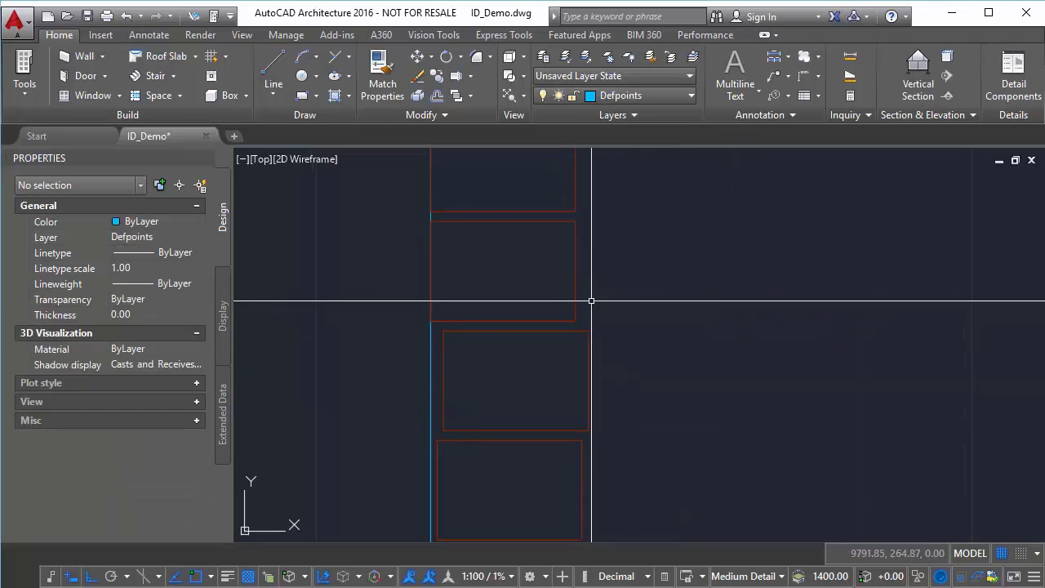
{"action": "left_click", "coordinate": [576, 287]}
{"action": "key", "text": "m"}
{"action": "key", "text": "space"}
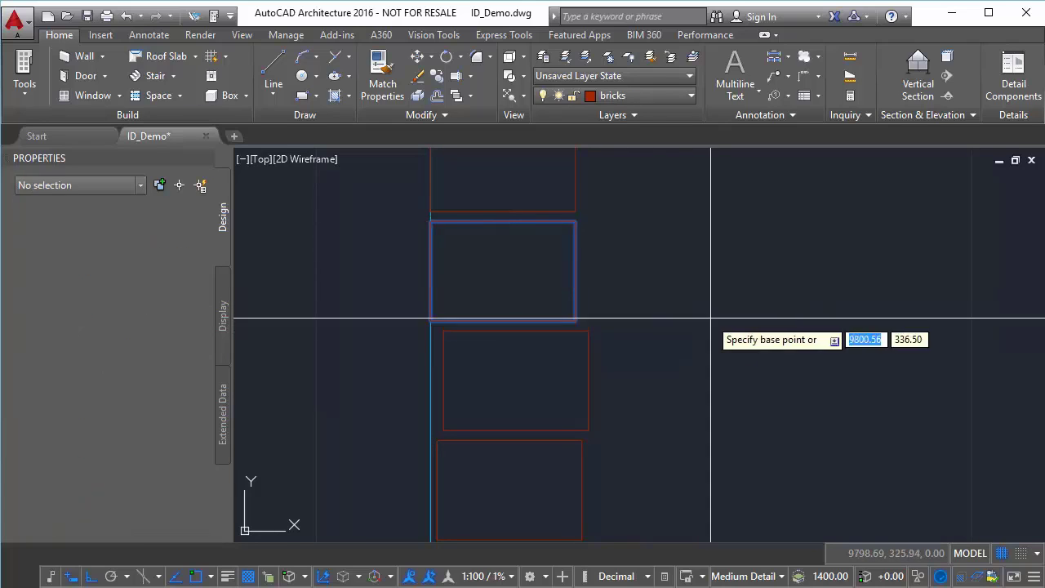
{"action": "left_click", "coordinate": [709, 317]}
{"action": "type", "text": "140"}
{"action": "key", "text": "Return"}
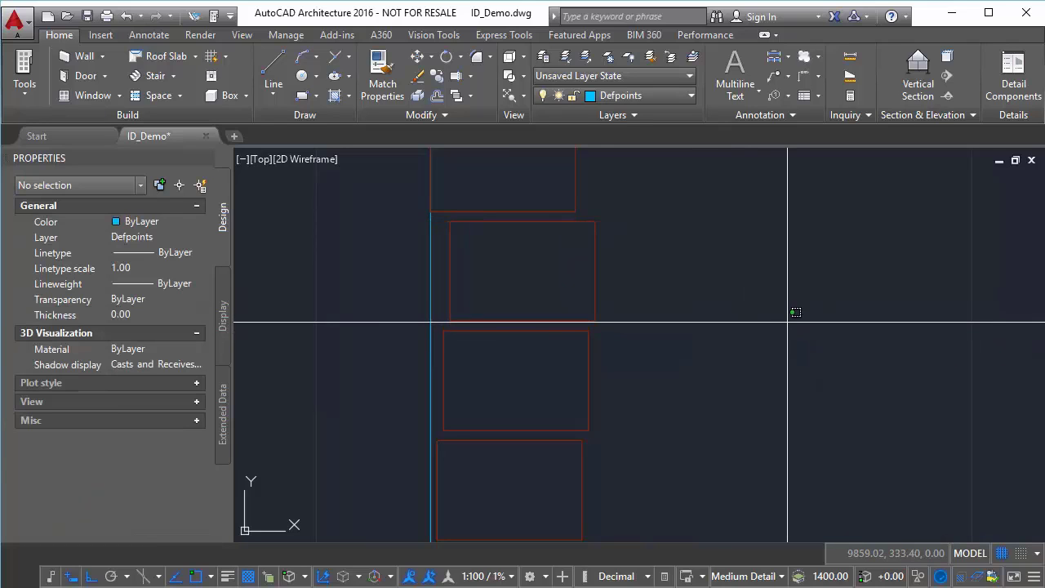
{"action": "key", "text": "Escape"}
- Move the sixth-lowest rectangle of the brick column horizontally 20 units away from the vertical construction line
{"action": "middle_click_drag", "start_coordinate": [685, 305], "coordinate": [687, 390]}
{"action": "left_click", "coordinate": [621, 256]}
{"action": "left_click", "coordinate": [542, 244]}
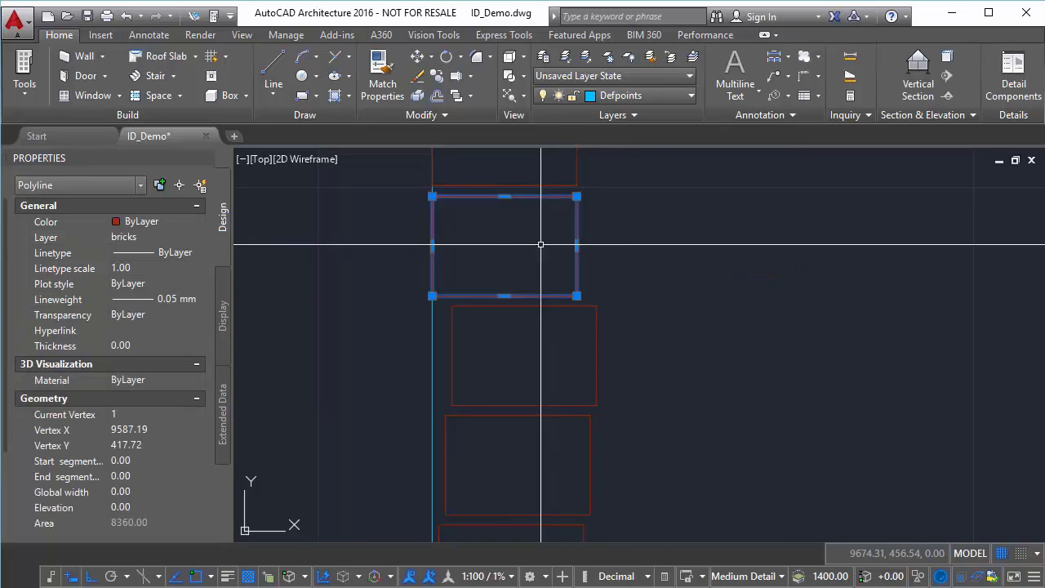
{"action": "key", "text": "m"}
{"action": "key", "text": "space"}
{"action": "left_click", "coordinate": [703, 272]}
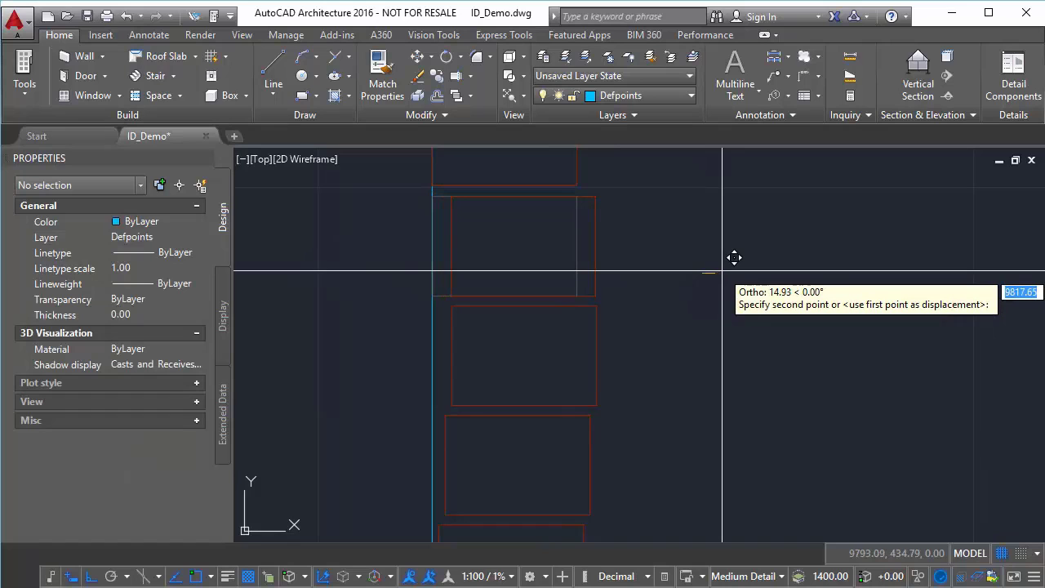
{"action": "type", "text": "20"}
{"action": "key", "text": "Return"}
- Move the seventh-lowest rectangle of the brick column horizontally about 25 units away from the vertical construction line
{"action": "scroll", "coordinate": [722, 270], "scroll_direction": "down", "scroll_amount": 5}
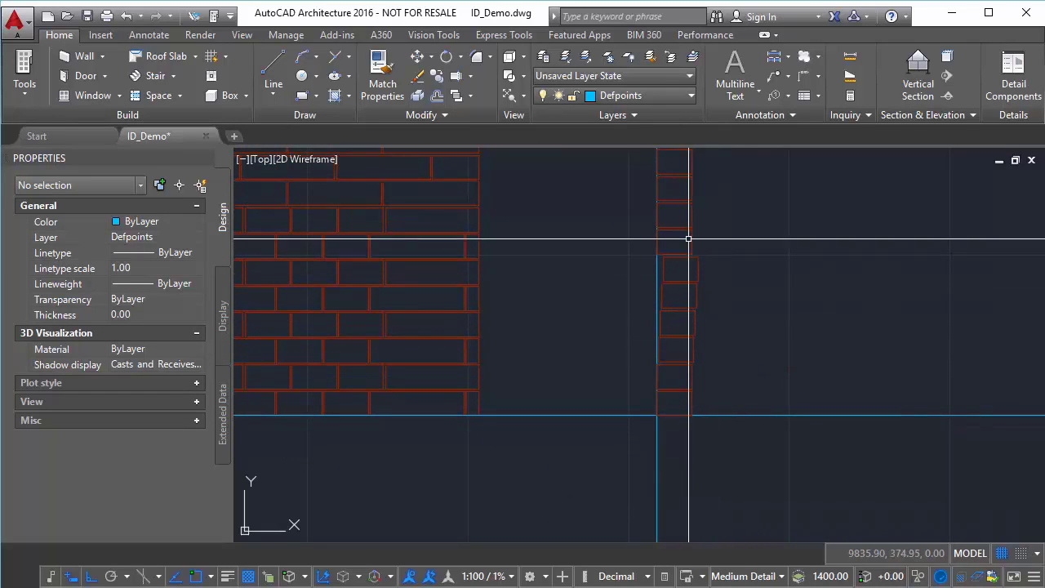
{"action": "middle_click_drag", "start_coordinate": [718, 226], "coordinate": [703, 361]}
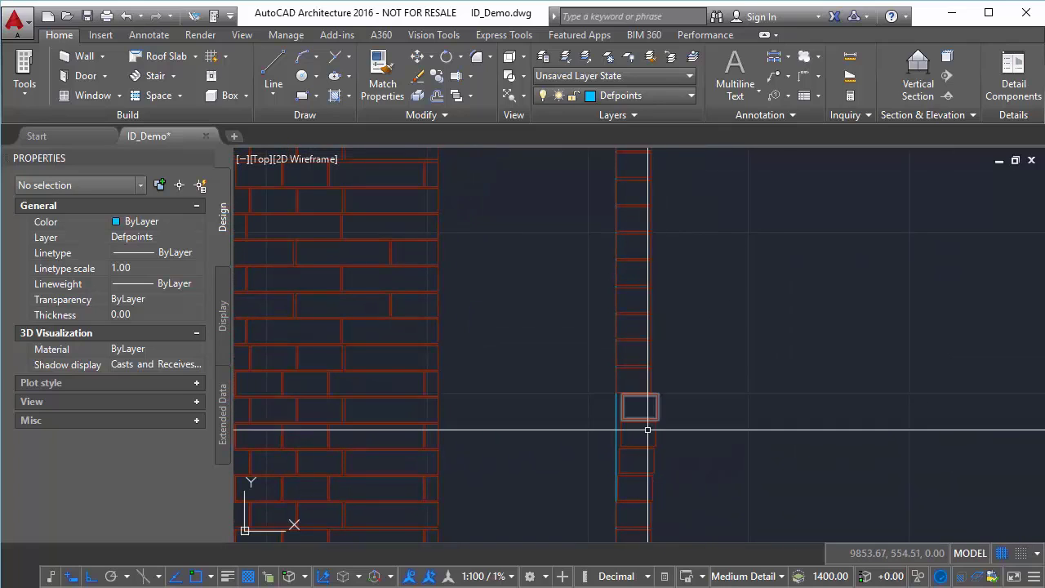
{"action": "scroll", "coordinate": [651, 415], "scroll_direction": "up", "scroll_amount": 6}
{"action": "scroll", "coordinate": [638, 392], "scroll_direction": "down", "scroll_amount": 1}
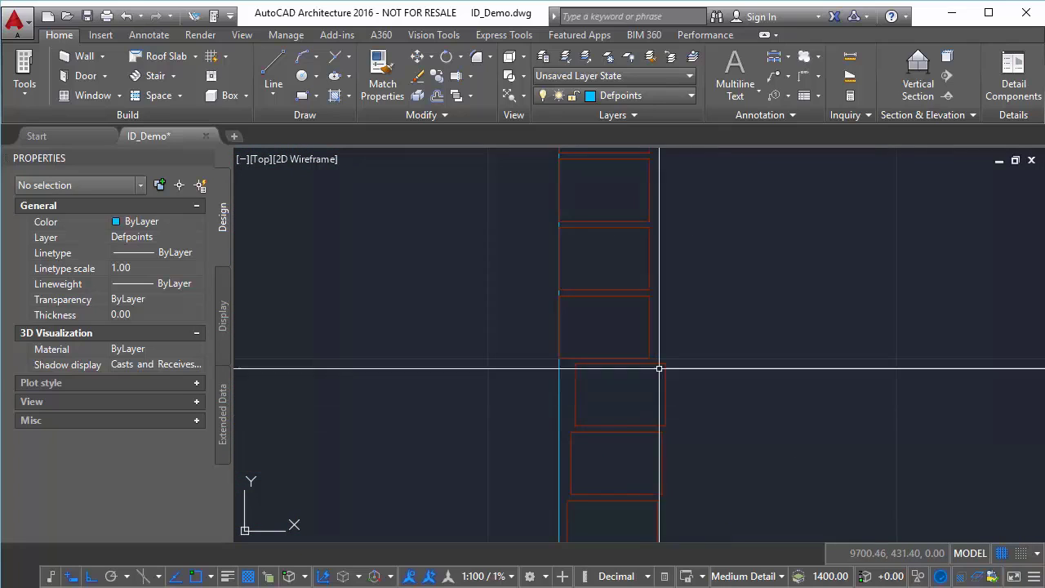
{"action": "scroll", "coordinate": [667, 341], "scroll_direction": "up", "scroll_amount": 5}
{"action": "left_click", "coordinate": [612, 343]}
{"action": "left_click", "coordinate": [537, 332]}
{"action": "key", "text": "Escape"}
{"action": "scroll", "coordinate": [625, 346], "scroll_direction": "down", "scroll_amount": 4}
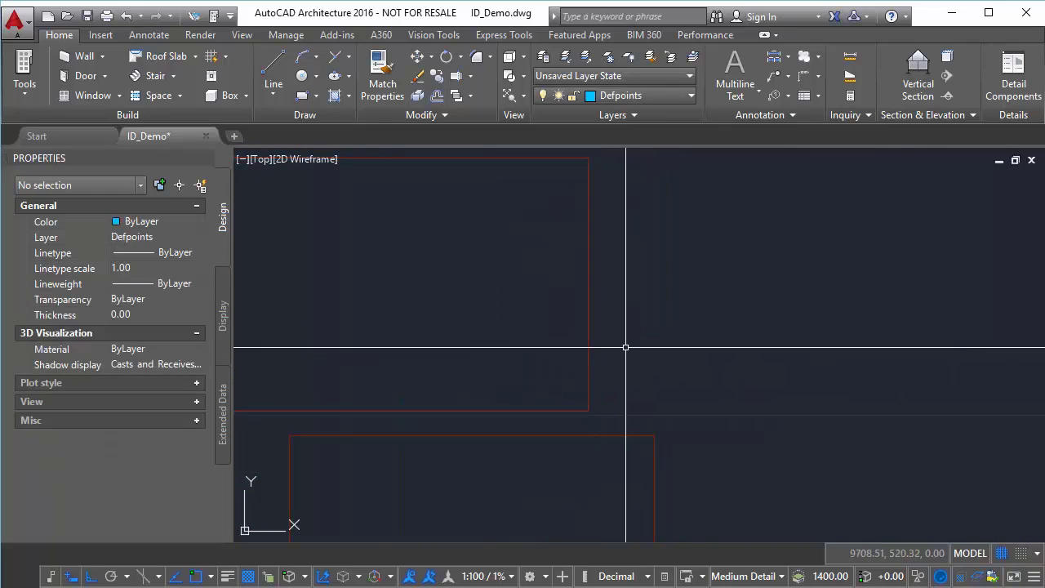
{"action": "left_click", "coordinate": [612, 329]}
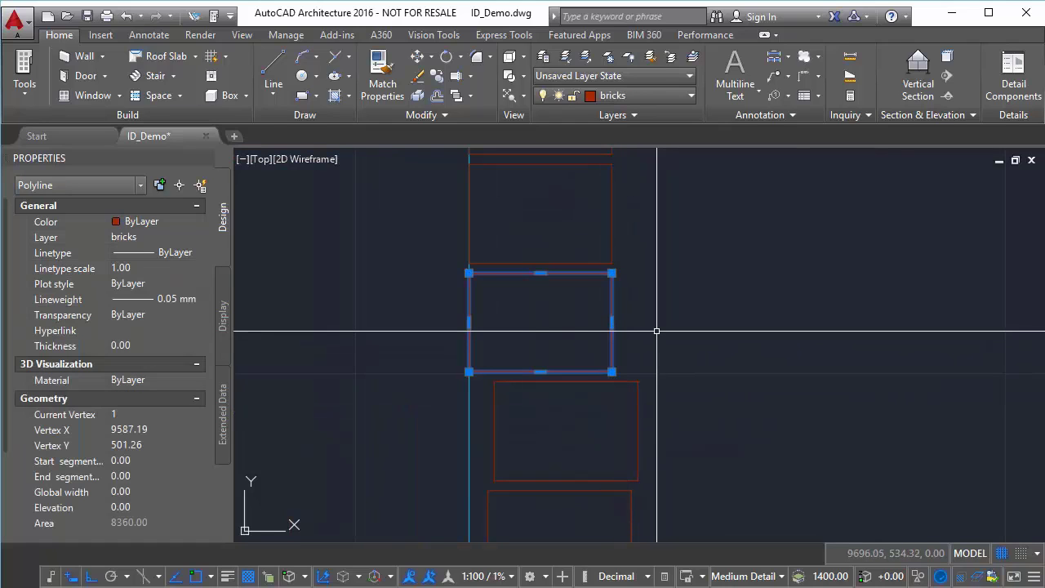
{"action": "key", "text": "m"}
{"action": "key", "text": "Return"}
{"action": "left_click", "coordinate": [662, 329]}
{"action": "key", "text": "Return"}
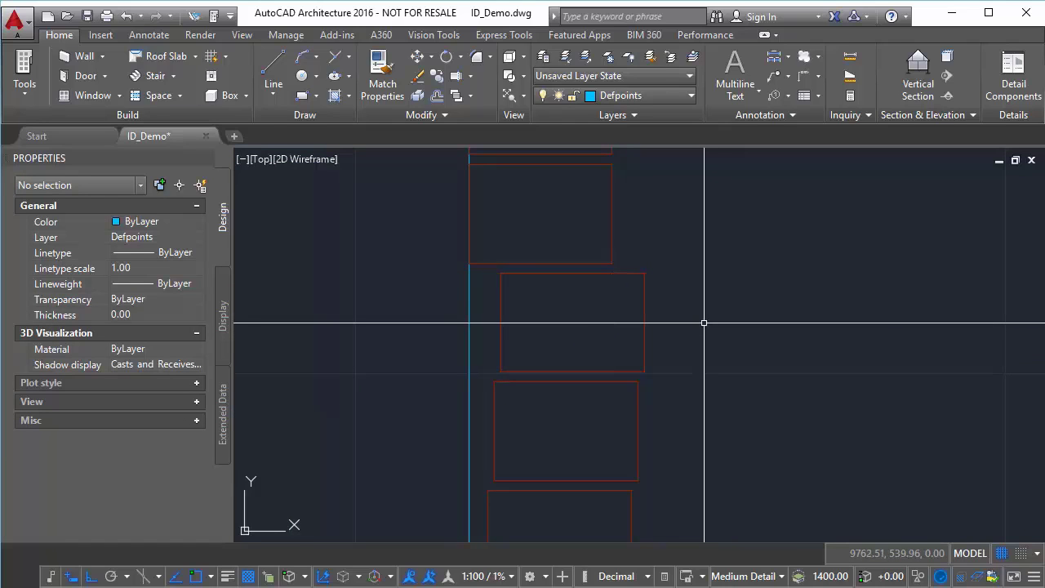
{"action": "left_click", "coordinate": [704, 319]}
{"action": "left_click", "coordinate": [668, 357]}
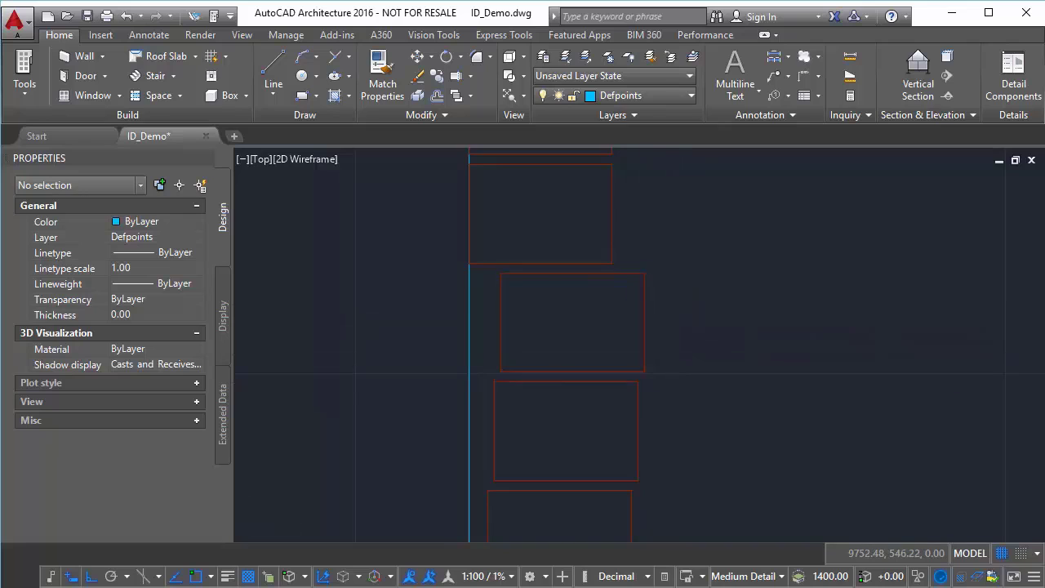
- Examine the stepped lower bricks of the side profile against the vertical construction line and the wall's brick courses
{"action": "scroll", "coordinate": [660, 474], "scroll_direction": "down", "scroll_amount": 2}
{"action": "middle_click_drag", "start_coordinate": [660, 473], "coordinate": [674, 370]}
{"action": "middle_click_drag", "start_coordinate": [668, 261], "coordinate": [637, 456]}
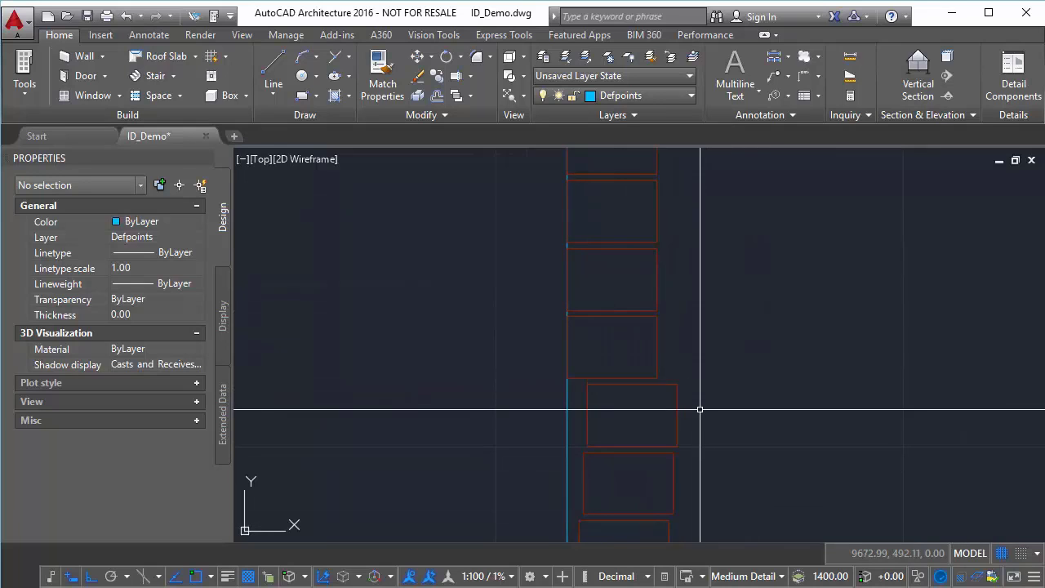
{"action": "scroll", "coordinate": [700, 409], "scroll_direction": "down", "scroll_amount": 1}
{"action": "mouse_move", "coordinate": [681, 376]}
{"action": "middle_mouse_down"}
{"action": "mouse_move", "coordinate": [717, 383]}
{"action": "mouse_move", "coordinate": [752, 353]}
{"action": "middle_mouse_up"}
{"action": "scroll", "coordinate": [716, 383], "scroll_direction": "down", "scroll_amount": 1}
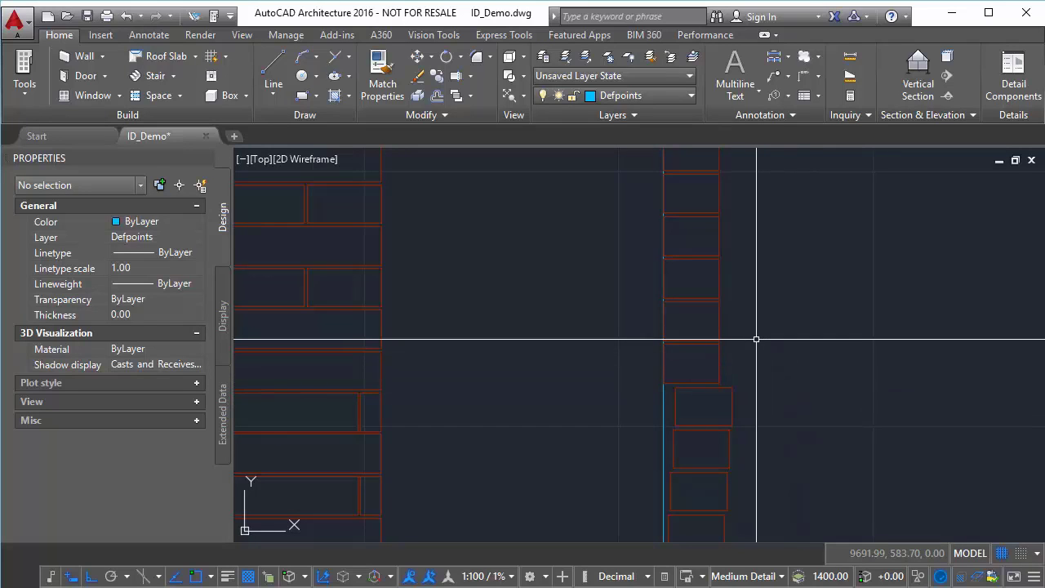
{"action": "scroll", "coordinate": [751, 379], "scroll_direction": "down", "scroll_amount": 2}
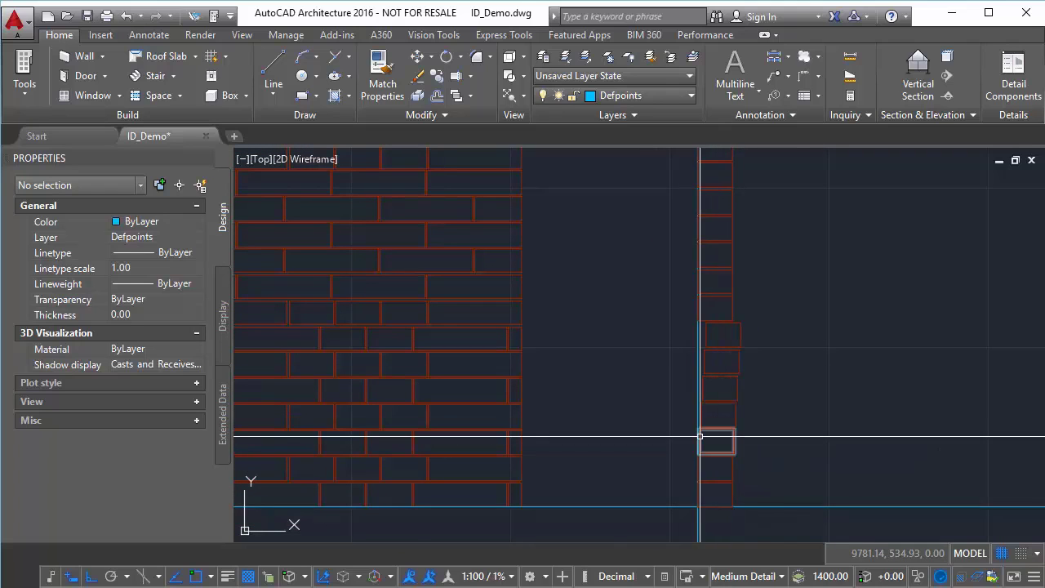
{"action": "scroll", "coordinate": [700, 438], "scroll_direction": "up", "scroll_amount": 5}
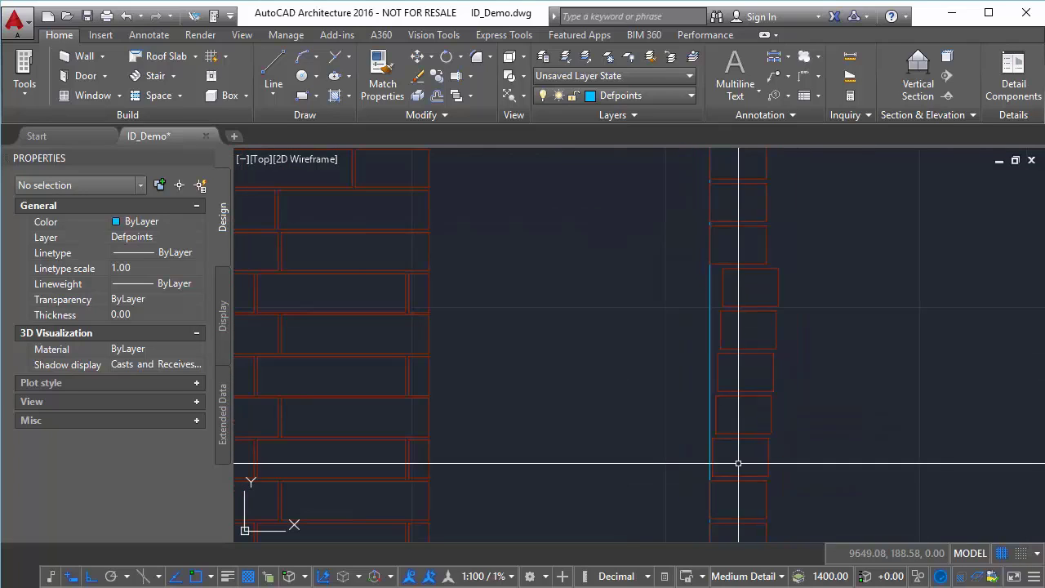
{"action": "scroll", "coordinate": [694, 482], "scroll_direction": "up", "scroll_amount": 3}
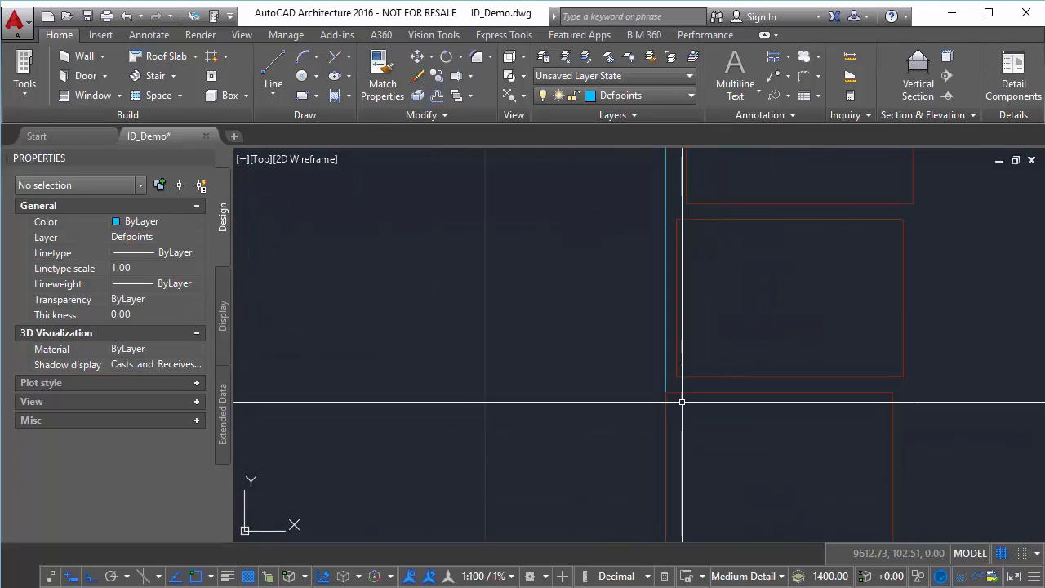
{"action": "scroll", "coordinate": [682, 401], "scroll_direction": "down", "scroll_amount": 5}
{"action": "mouse_move", "coordinate": [682, 401]}
{"action": "middle_mouse_down"}
{"action": "mouse_move", "coordinate": [728, 319]}
{"action": "mouse_move", "coordinate": [723, 384]}
{"action": "middle_mouse_up"}
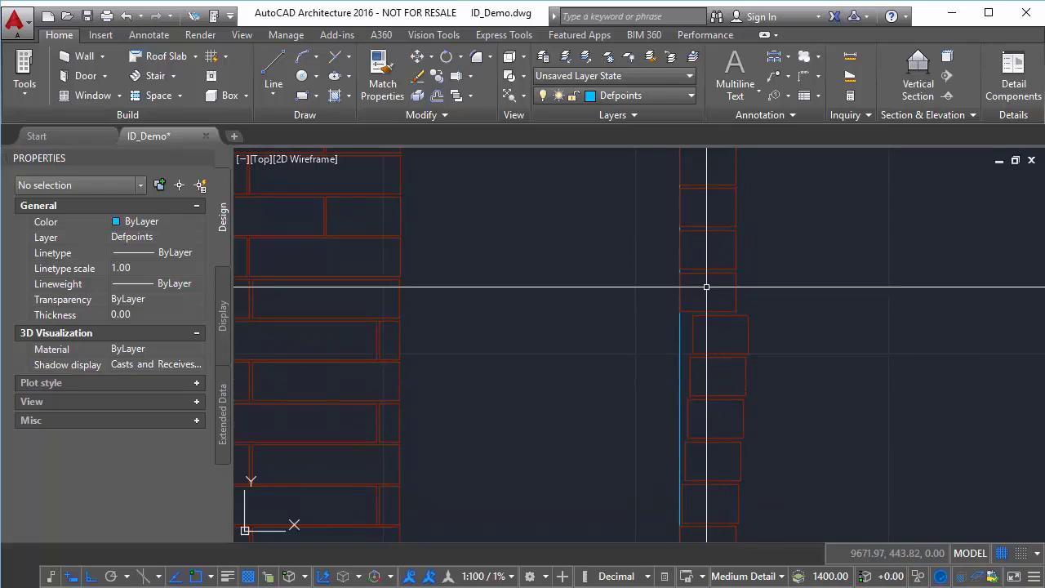
{"action": "scroll", "coordinate": [708, 303], "scroll_direction": "up", "scroll_amount": 6}
{"action": "scroll", "coordinate": [702, 298], "scroll_direction": "down", "scroll_amount": 2}
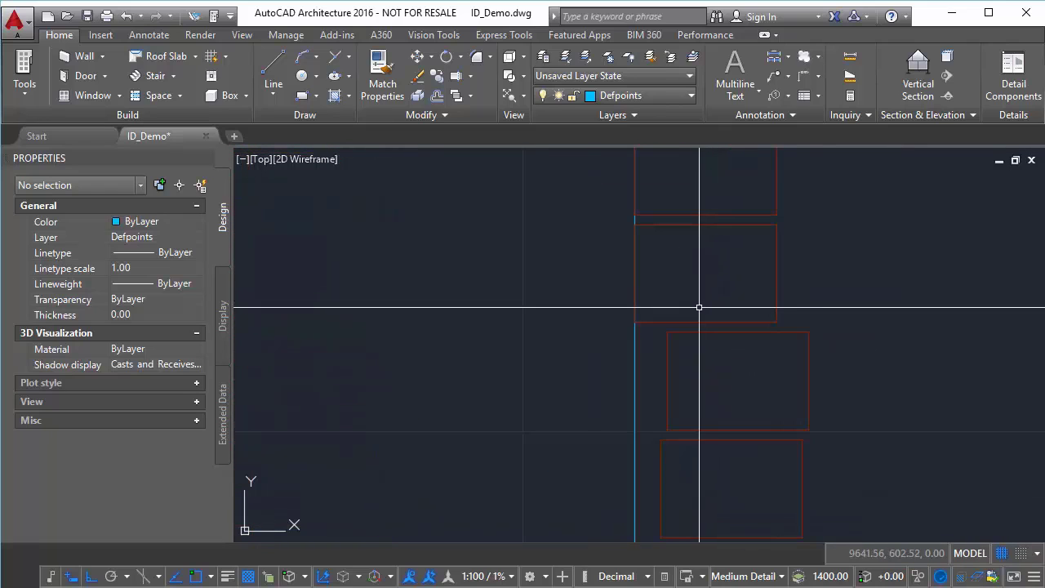
{"action": "scroll", "coordinate": [699, 307], "scroll_direction": "up", "scroll_amount": 4}
{"action": "scroll", "coordinate": [688, 410], "scroll_direction": "down", "scroll_amount": 2}
{"action": "middle_click_drag", "start_coordinate": [693, 413], "coordinate": [672, 294]}
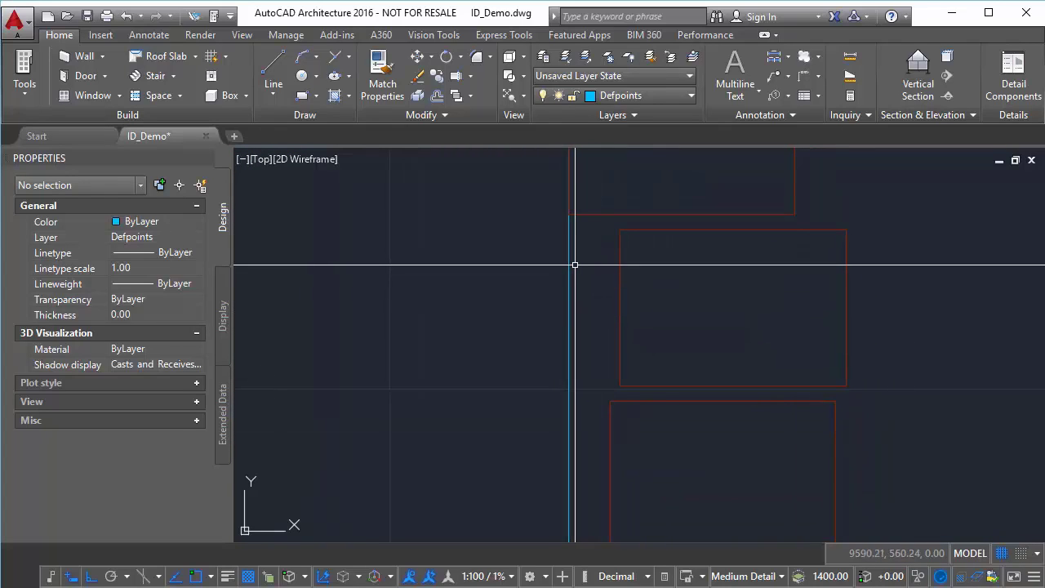
{"action": "scroll", "coordinate": [651, 280], "scroll_direction": "down", "scroll_amount": 6}
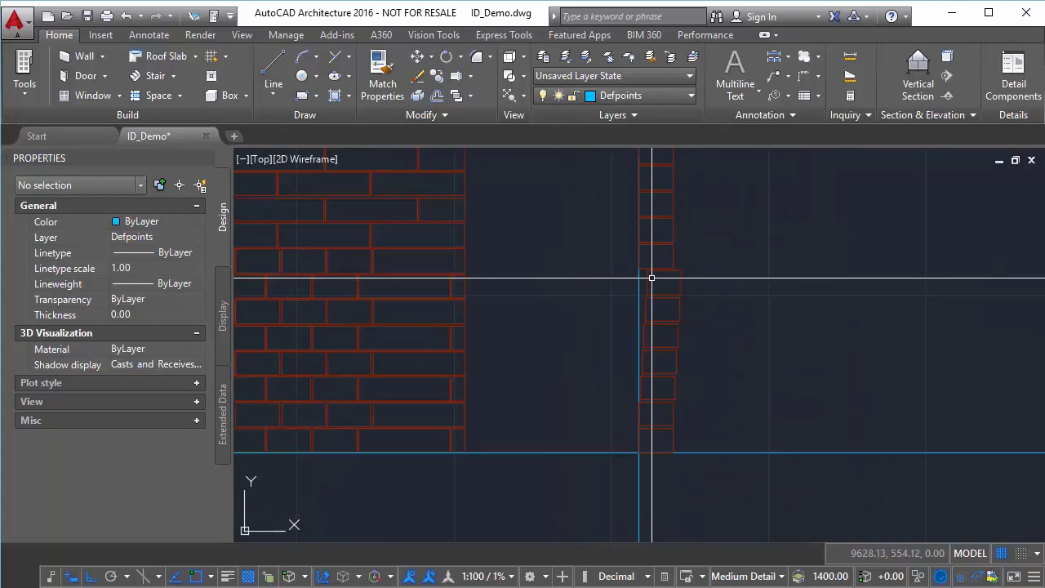
{"action": "scroll", "coordinate": [667, 280], "scroll_direction": "down", "scroll_amount": 3}
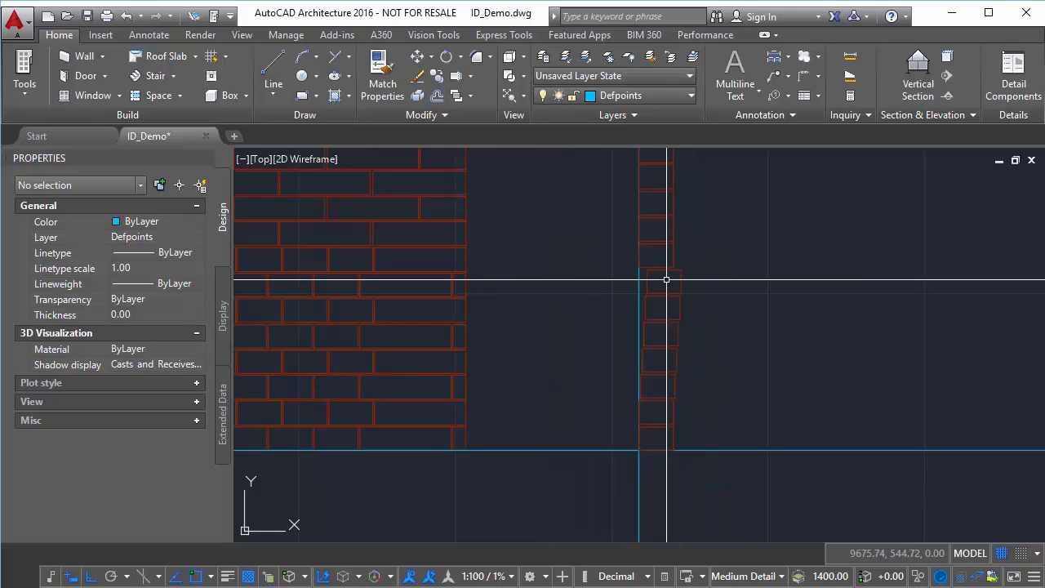
{"action": "scroll", "coordinate": [683, 286], "scroll_direction": "up", "scroll_amount": 4}
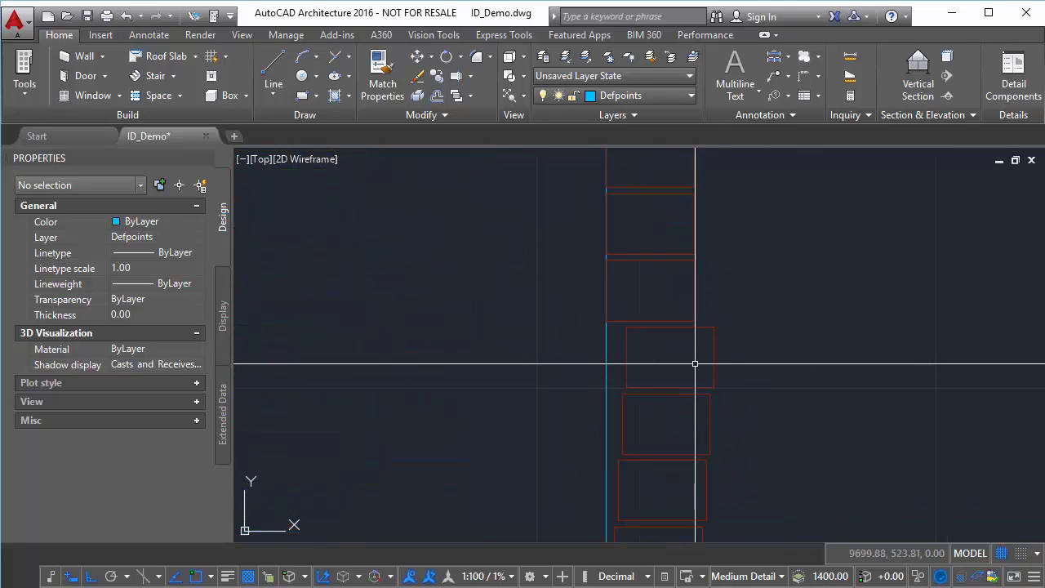
{"action": "left_click", "coordinate": [713, 296]}
{"action": "key", "text": "Escape"}
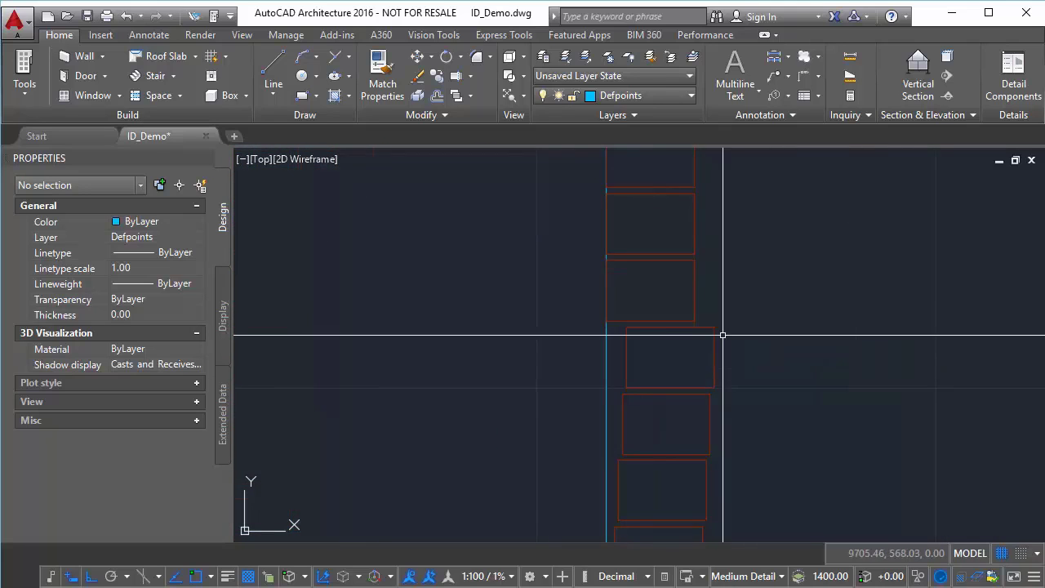
- Offset the brick column's vertical construction line by 1000 units to the side away from the wall elevation
{"action": "scroll", "coordinate": [723, 335], "scroll_direction": "down", "scroll_amount": 5}
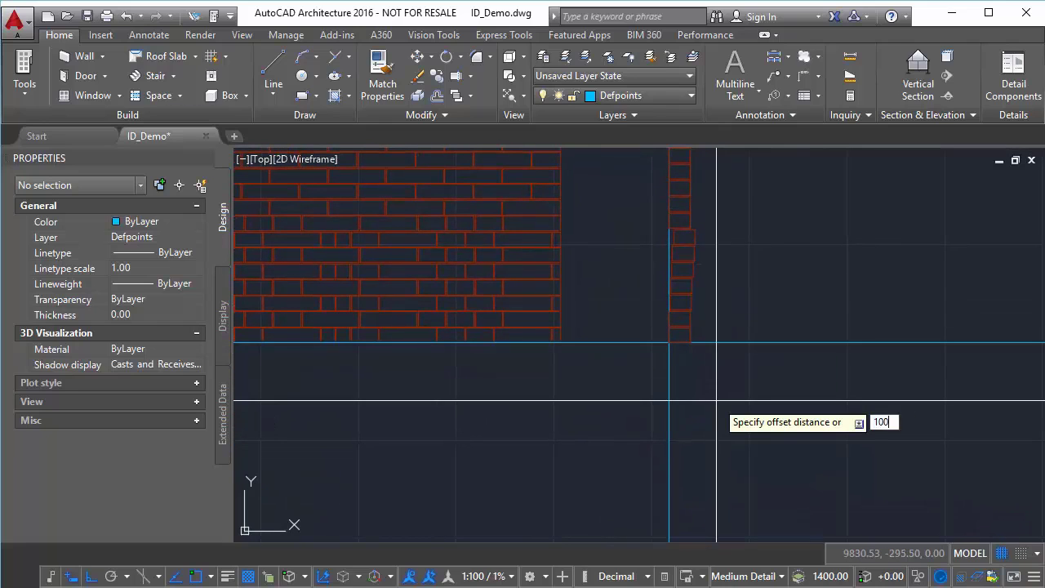
{"action": "key", "text": "Escape"}
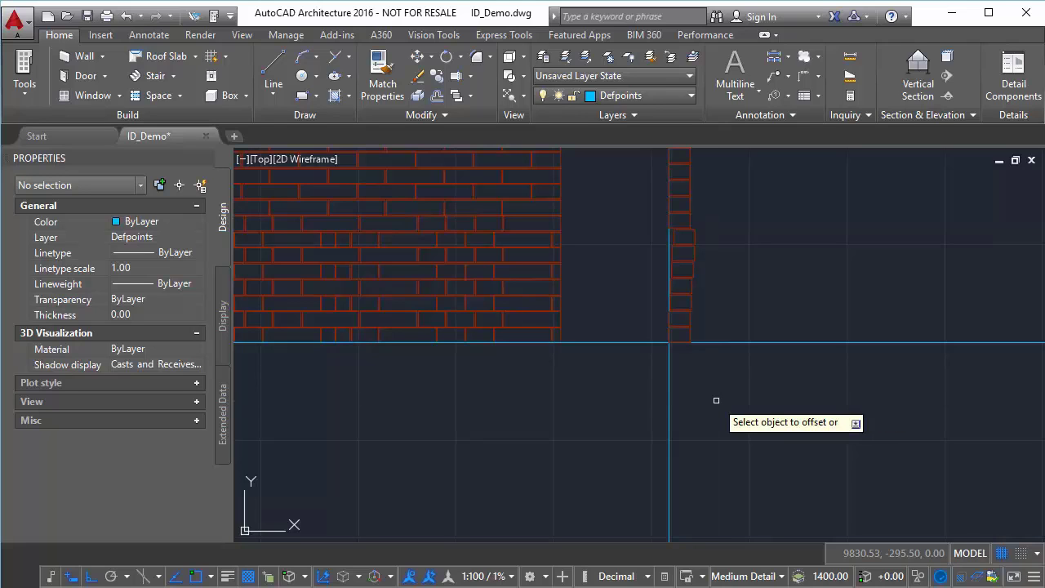
{"action": "left_click", "coordinate": [669, 386]}
{"action": "left_click", "coordinate": [748, 385]}
{"action": "key", "text": "Escape"}
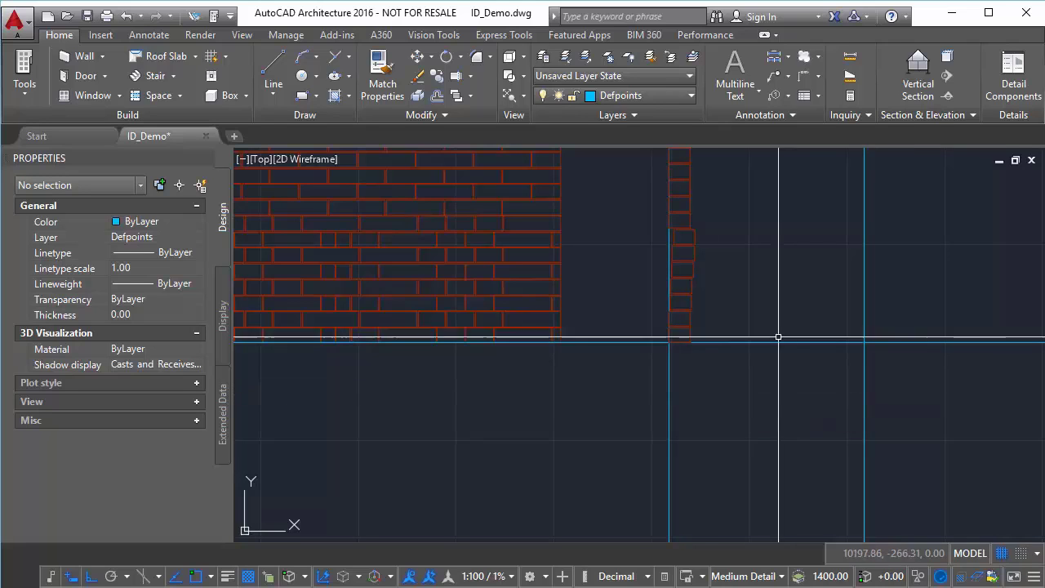
- Offset the brick column's vertical construction line by about 300 units, between the column and the 1000-unit offset line
{"action": "middle_click_drag", "start_coordinate": [725, 235], "coordinate": [746, 404]}
{"action": "scroll", "coordinate": [833, 334], "scroll_direction": "down", "scroll_amount": 1}
{"action": "scroll", "coordinate": [842, 291], "scroll_direction": "down", "scroll_amount": 1}
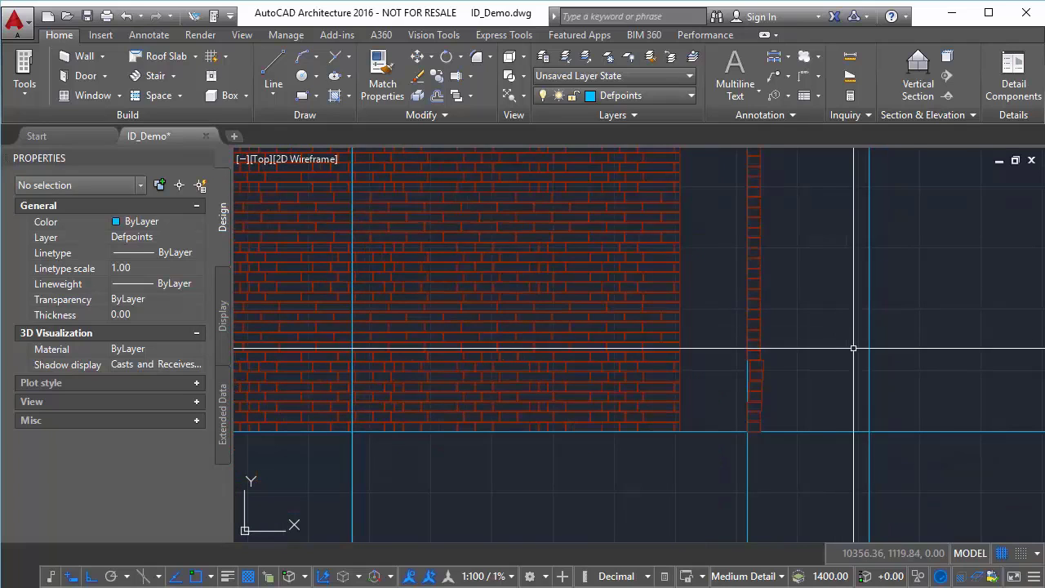
{"action": "middle_click_drag", "start_coordinate": [816, 357], "coordinate": [712, 413]}
{"action": "scroll", "coordinate": [677, 413], "scroll_direction": "up", "scroll_amount": 2}
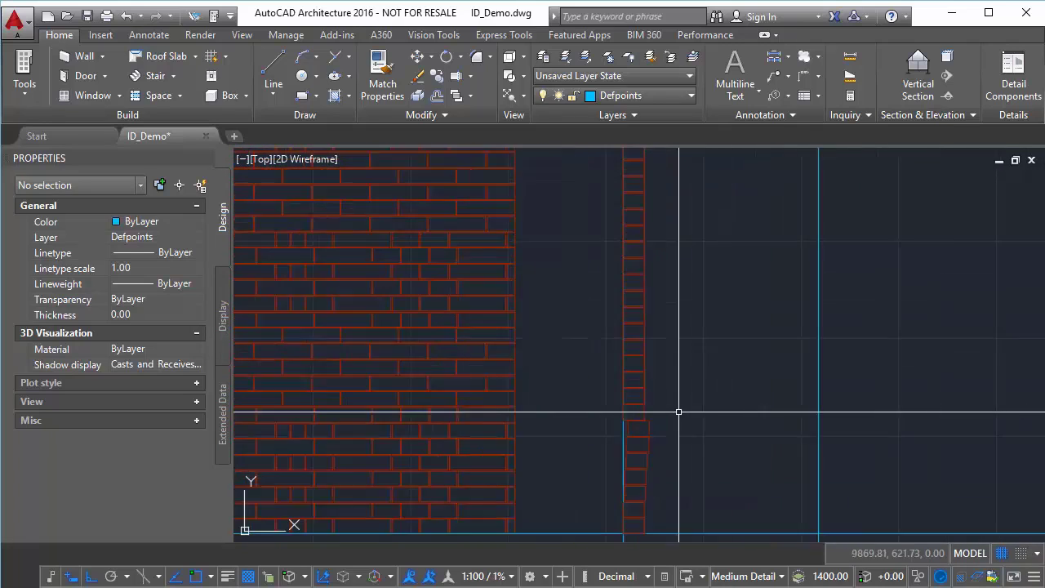
{"action": "scroll", "coordinate": [678, 413], "scroll_direction": "down", "scroll_amount": 2}
{"action": "middle_click_drag", "start_coordinate": [700, 413], "coordinate": [712, 370]}
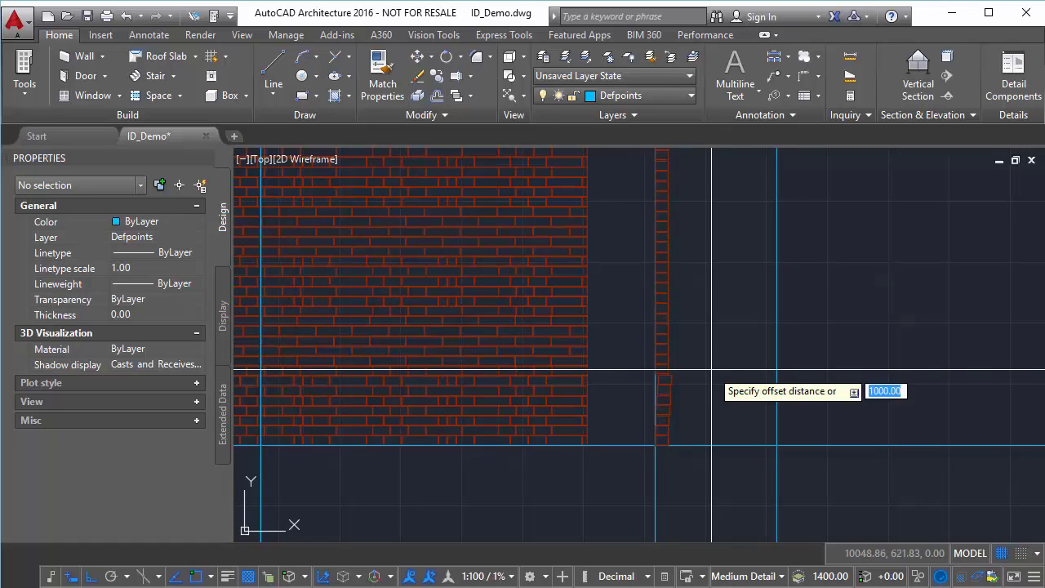
{"action": "key", "text": "Return"}
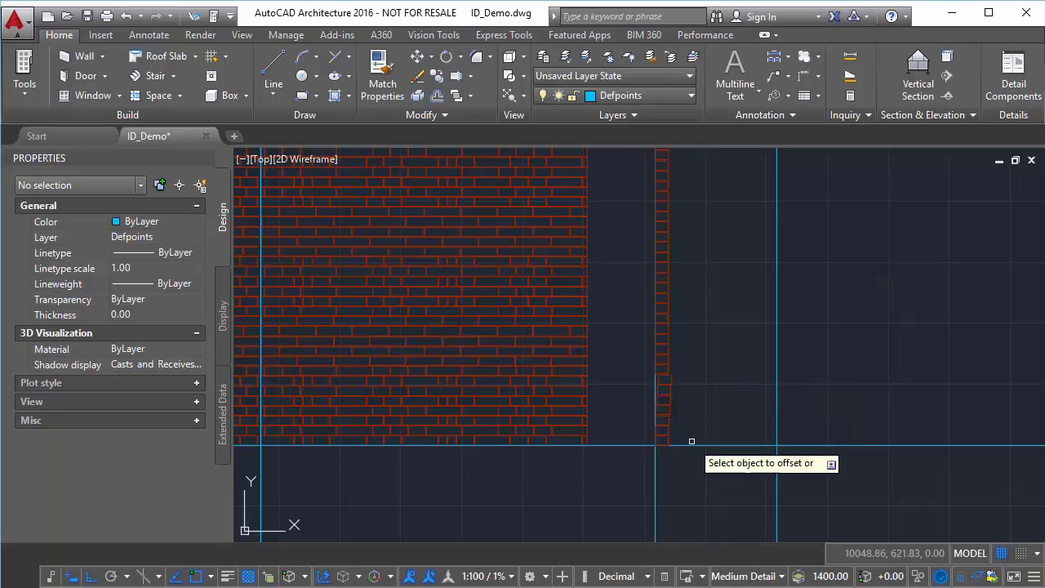
{"action": "left_click", "coordinate": [656, 496]}
{"action": "left_click", "coordinate": [757, 476]}
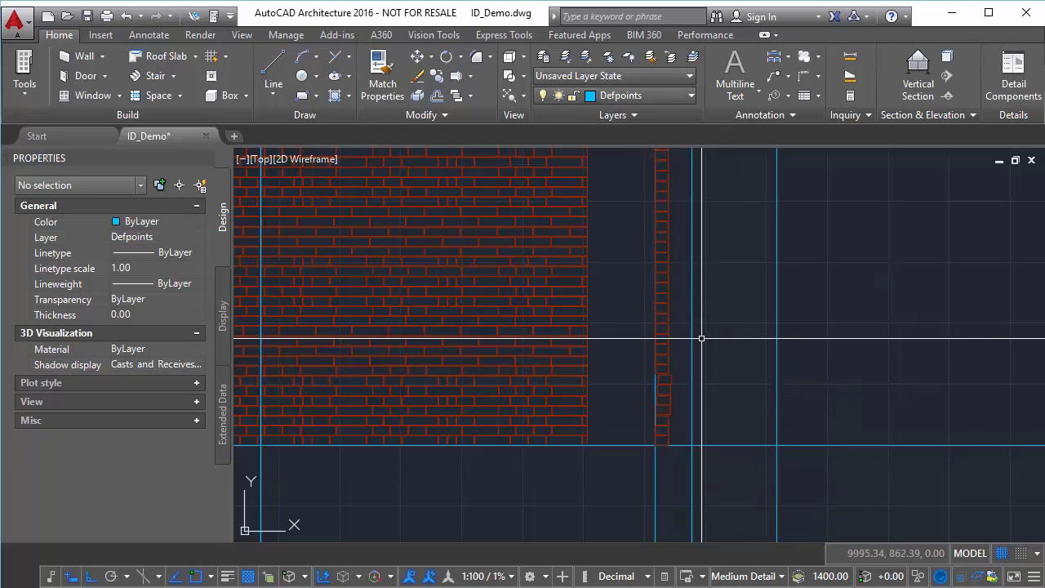
- Move the eighth-lowest brick of the side column horizontally 25 units away from the vertical construction line
{"action": "scroll", "coordinate": [751, 392], "scroll_direction": "up", "scroll_amount": 8}
{"action": "left_click", "coordinate": [626, 311]}
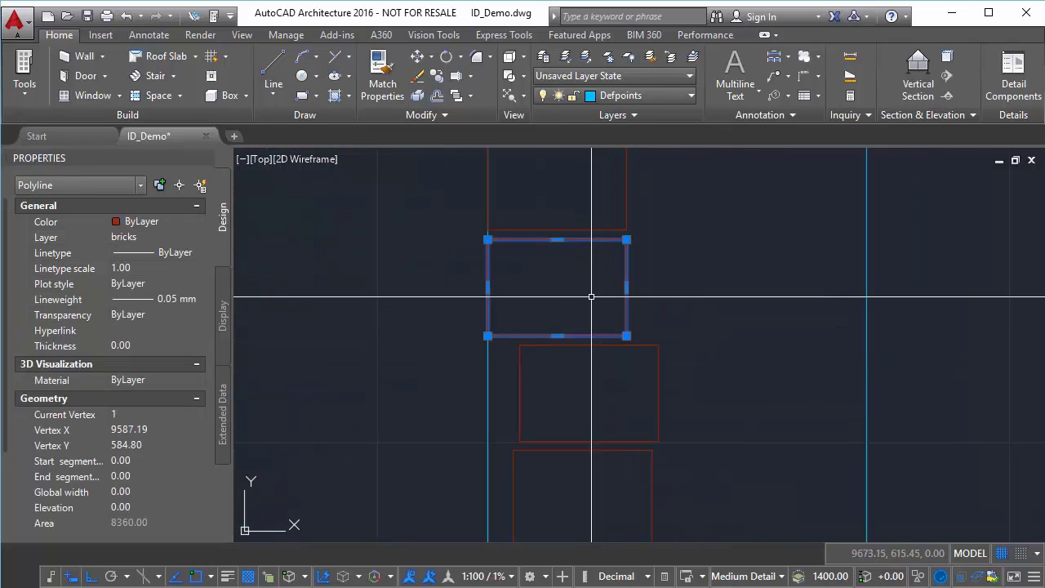
{"action": "type", "text": "m"}
{"action": "key", "text": "Return"}
{"action": "left_click", "coordinate": [678, 287]}
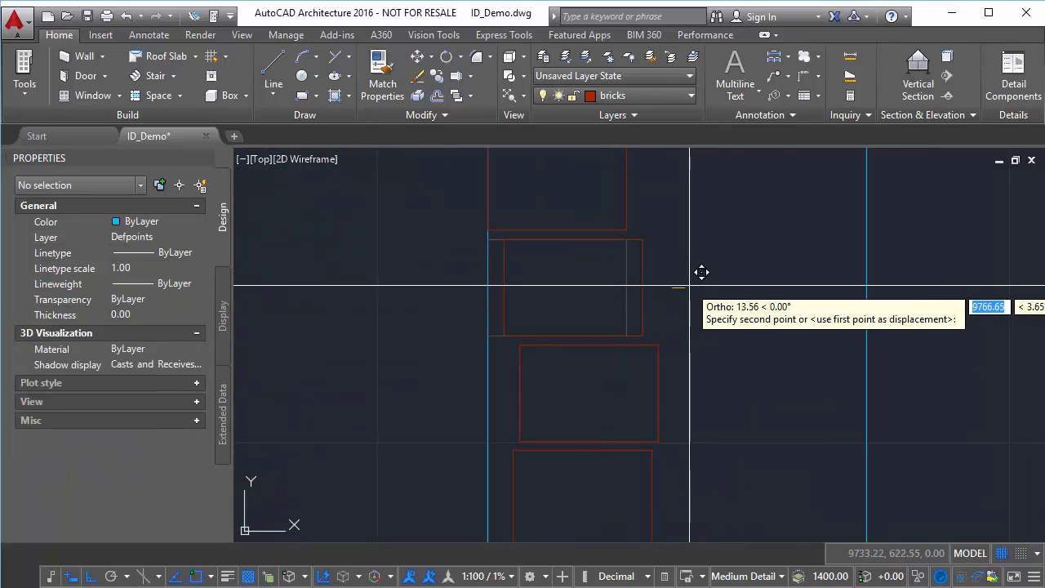
{"action": "left_click", "coordinate": [658, 287]}
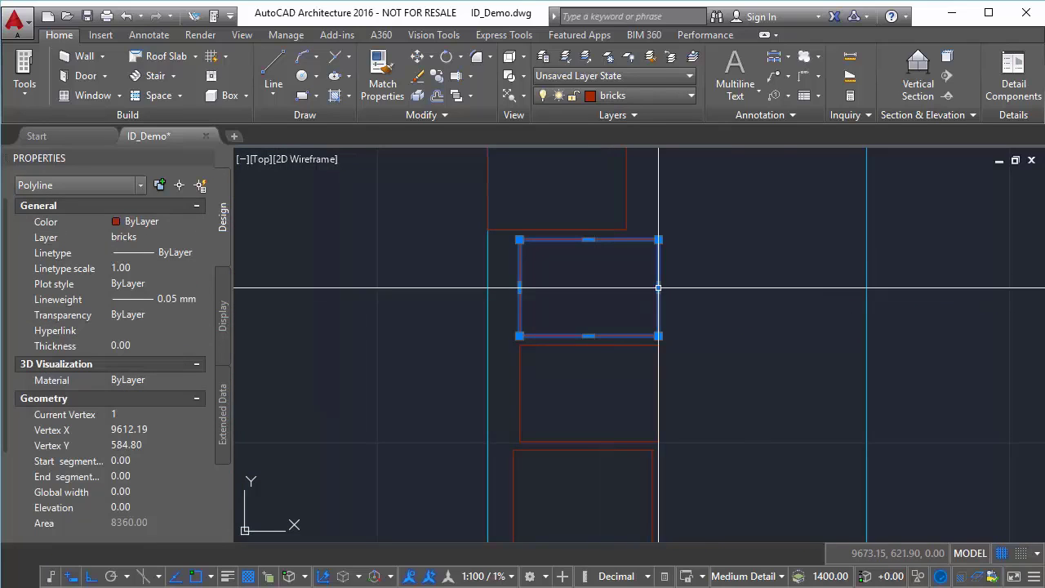
- Try to move the eighth-lowest brick another 30 units outward, and undo the move
{"action": "type", "text": "m"}
{"action": "key", "text": "Return"}
{"action": "left_click", "coordinate": [716, 278]}
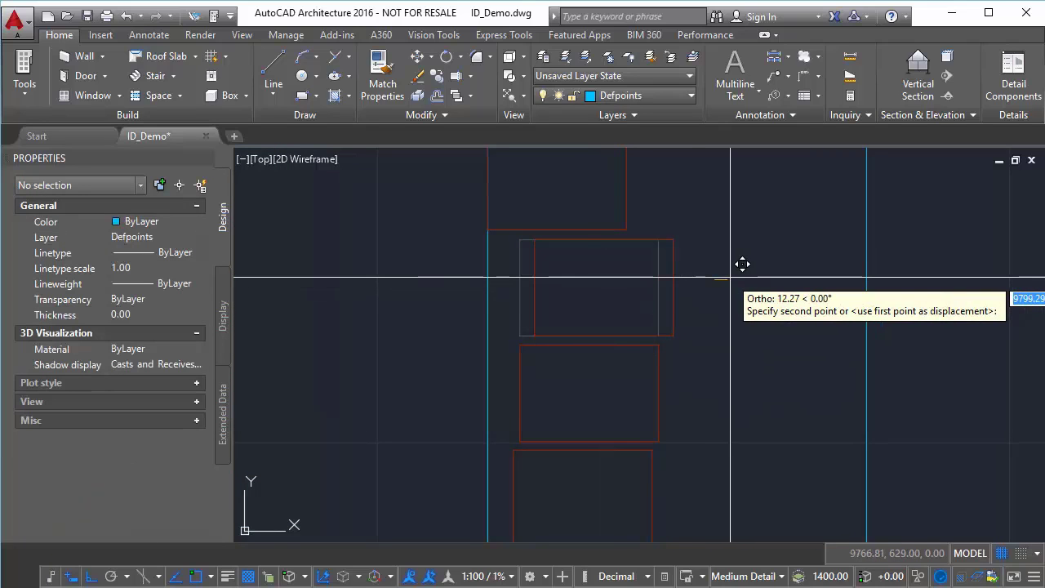
{"action": "type", "text": "30"}
{"action": "key", "text": "Return"}
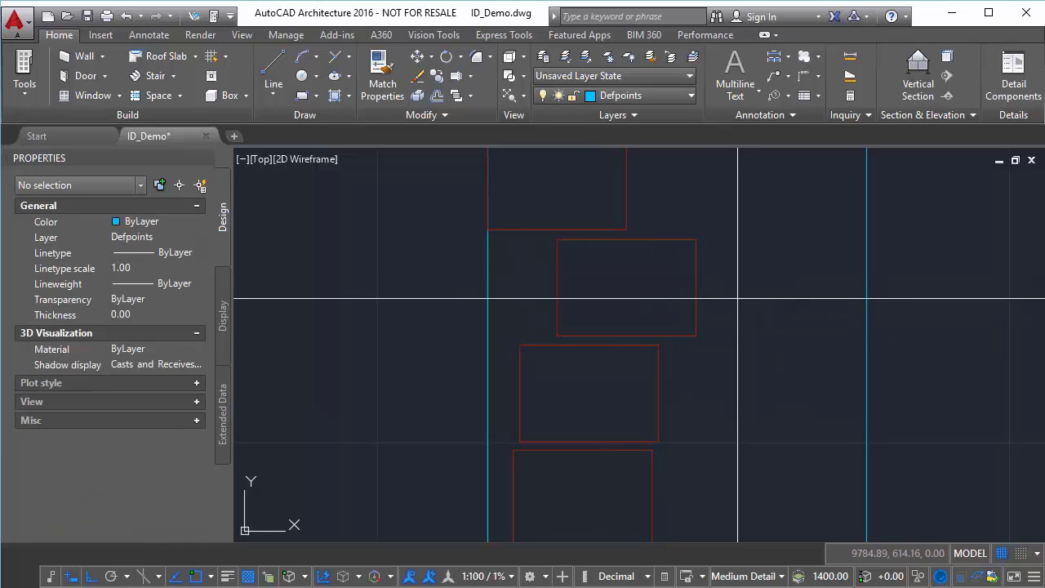
{"action": "left_click", "coordinate": [696, 295]}
{"action": "key", "text": "ctrl+z"}
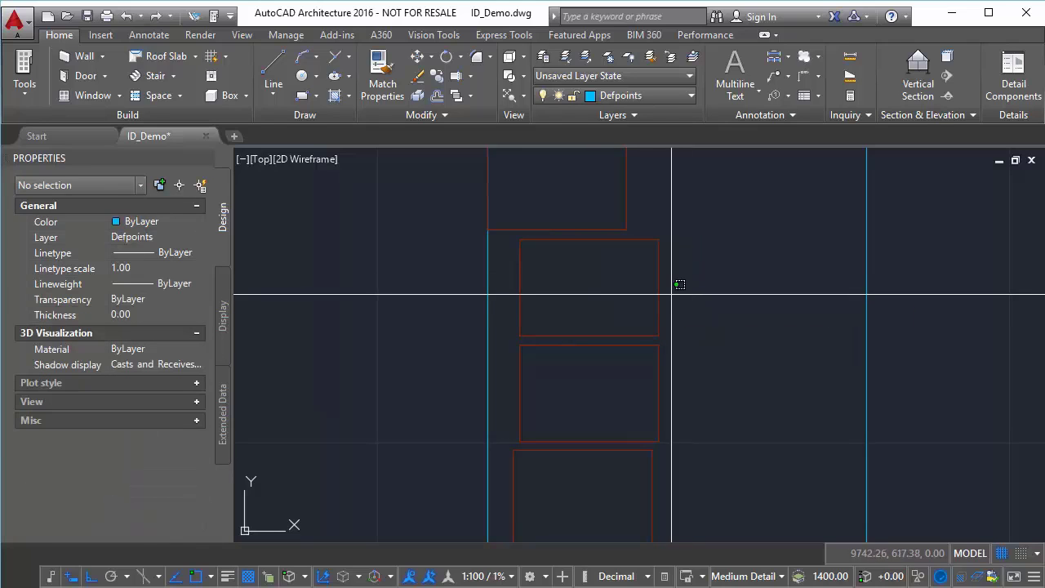
- Try a shorter outward move of about 25 units on the eighth-lowest brick, and undo it
{"action": "left_click", "coordinate": [653, 300]}
{"action": "type", "text": "m"}
{"action": "key", "text": "Return"}
{"action": "left_click", "coordinate": [759, 302]}
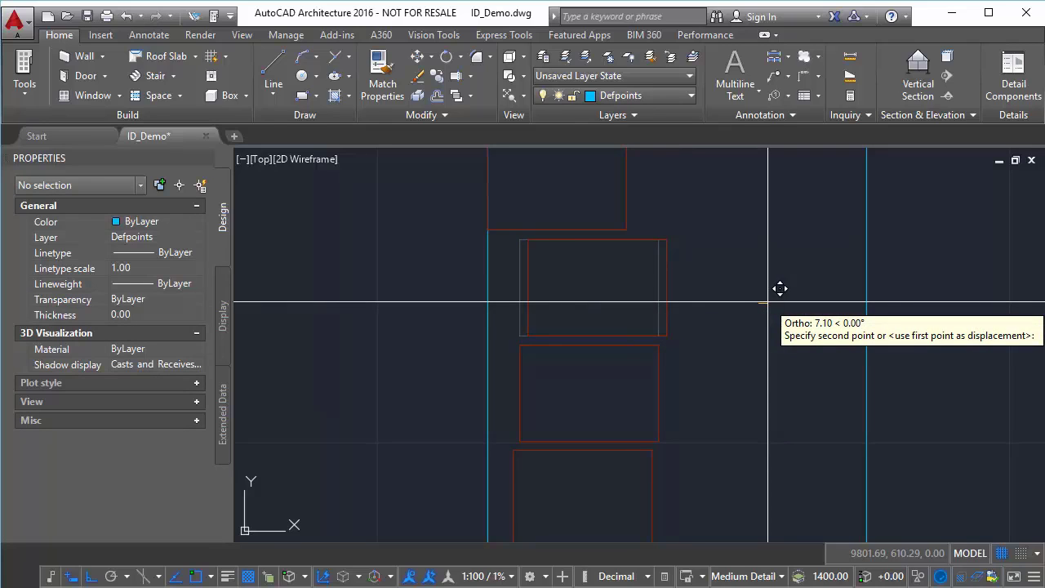
{"action": "type", "text": "30"}
{"action": "key", "text": "Return"}
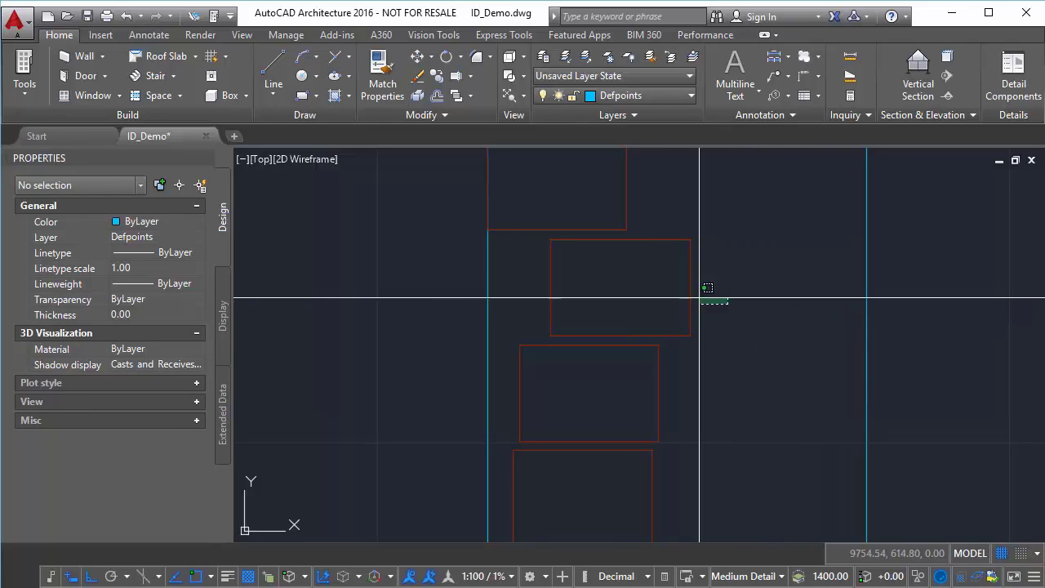
{"action": "left_click", "coordinate": [708, 299]}
{"action": "type", "text": "u"}
{"action": "key", "text": "Return"}
- Move the eighth-lowest brick about 5 units farther outward, stepping it past the brick below
{"action": "left_click", "coordinate": [721, 303]}
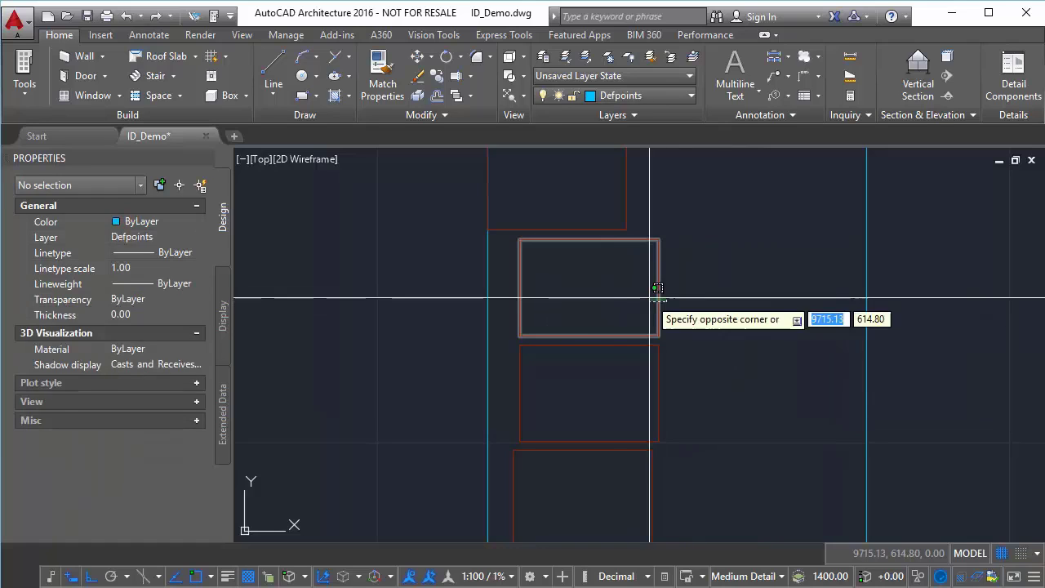
{"action": "left_click", "coordinate": [653, 297]}
{"action": "type", "text": "m"}
{"action": "key", "text": "Return"}
{"action": "left_click", "coordinate": [722, 308]}
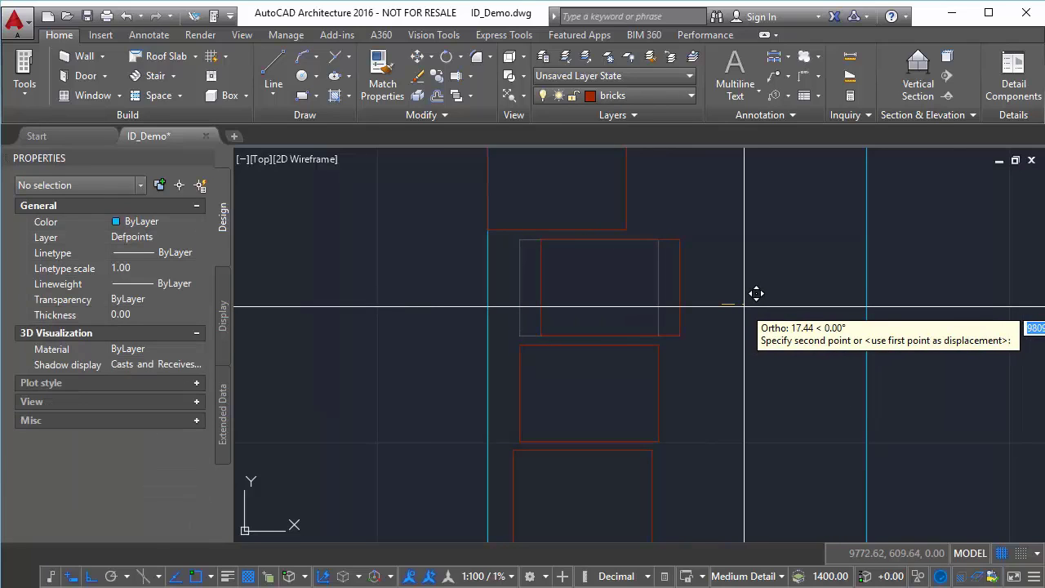
{"action": "left_click", "coordinate": [744, 307]}
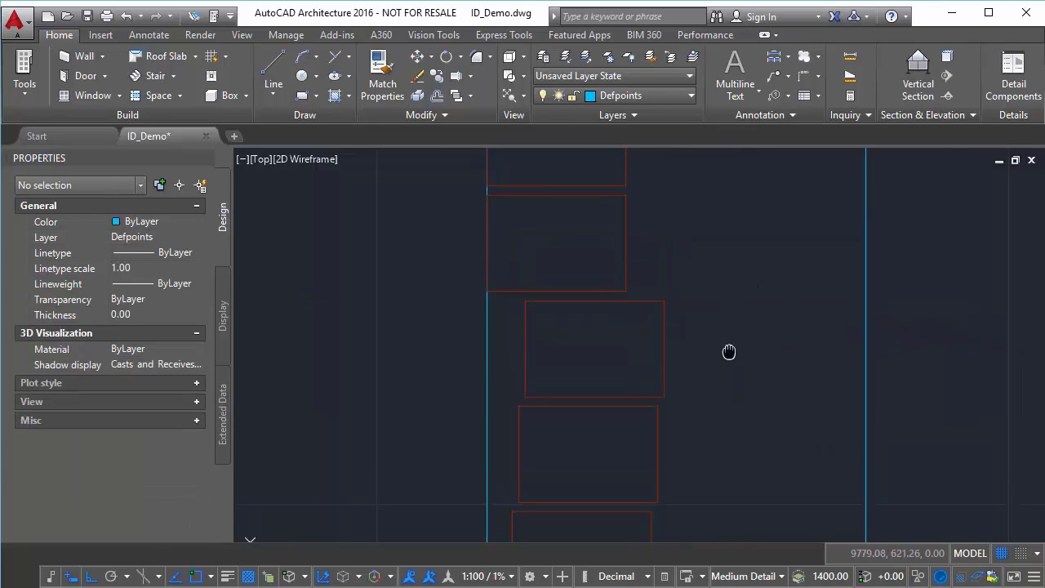
- Examine the stepping of the eight lowest side-profile bricks relative to the vertical construction line and the wall courses
{"action": "scroll", "coordinate": [731, 347], "scroll_direction": "down", "scroll_amount": 5}
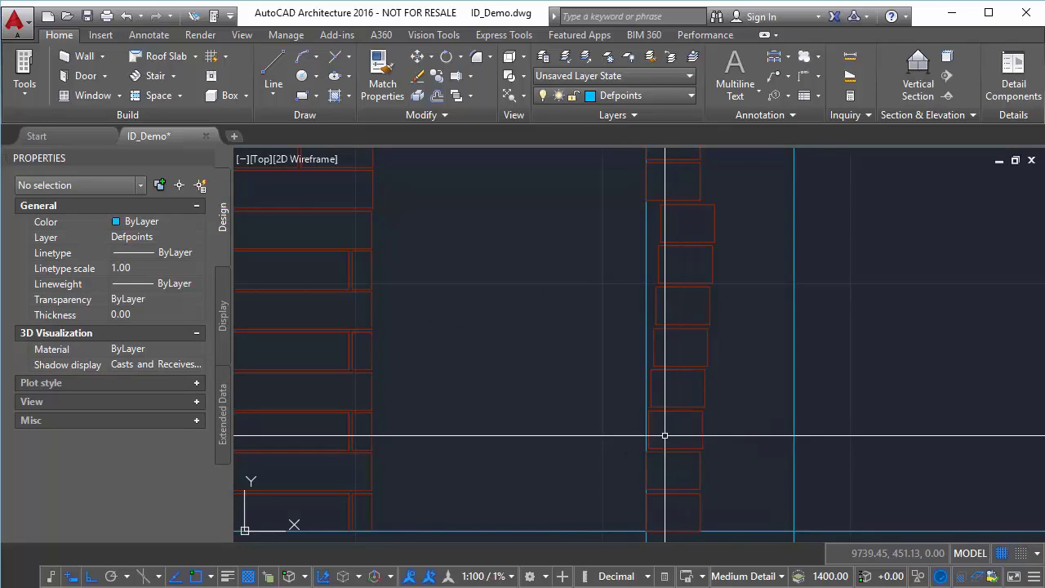
{"action": "scroll", "coordinate": [663, 429], "scroll_direction": "up", "scroll_amount": 6}
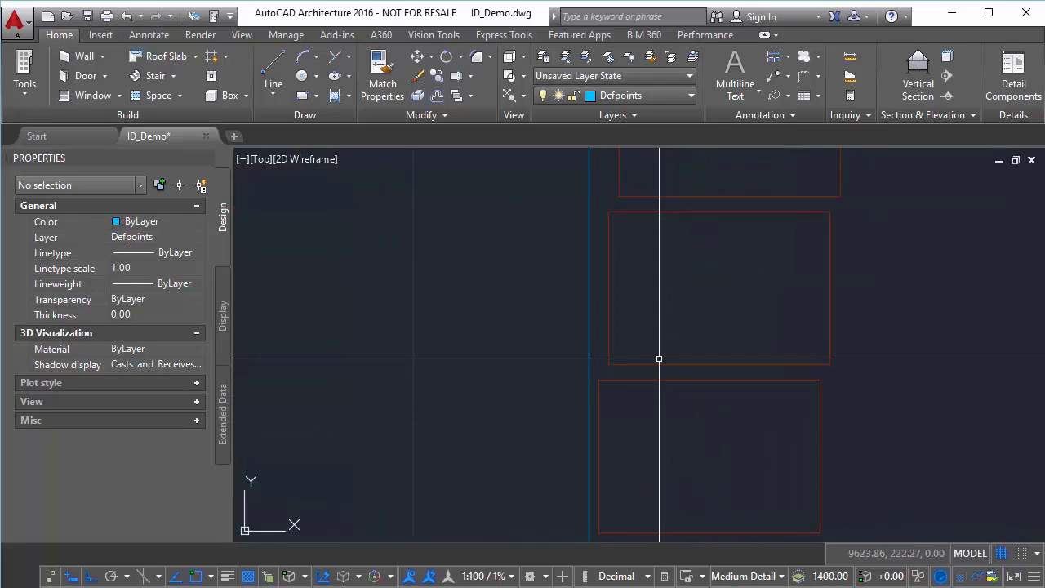
{"action": "scroll", "coordinate": [662, 352], "scroll_direction": "down", "scroll_amount": 5}
{"action": "scroll", "coordinate": [663, 348], "scroll_direction": "up", "scroll_amount": 3}
{"action": "scroll", "coordinate": [653, 362], "scroll_direction": "up", "scroll_amount": 2}
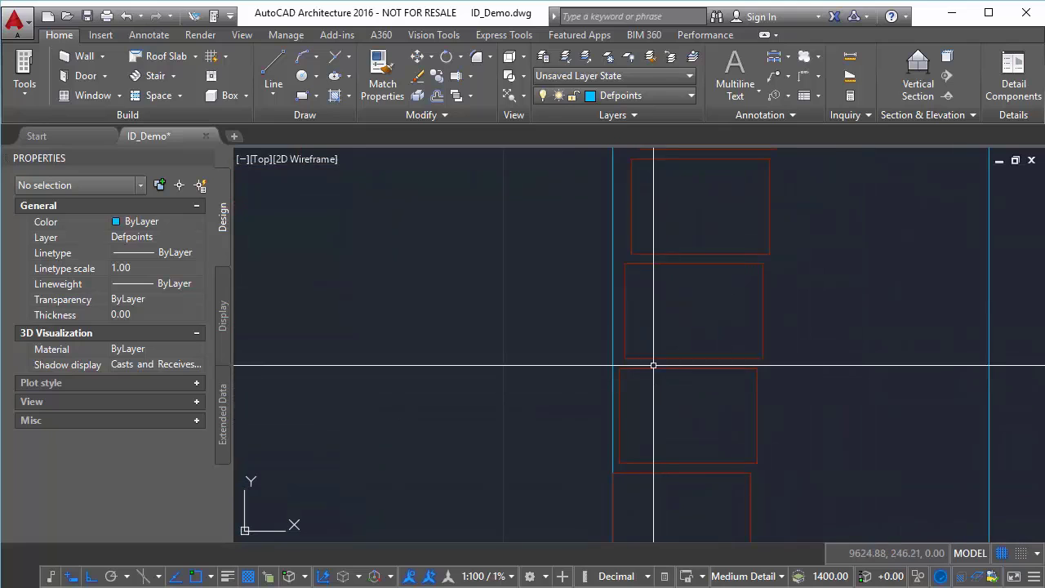
{"action": "scroll", "coordinate": [817, 325], "scroll_direction": "down", "scroll_amount": 4}
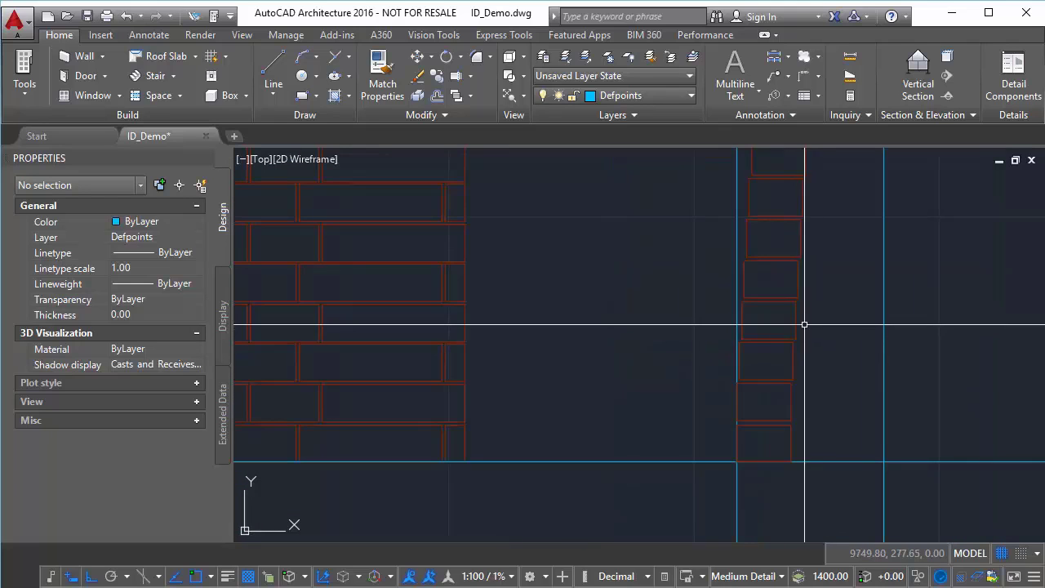
{"action": "middle_click_drag", "start_coordinate": [804, 325], "coordinate": [697, 433]}
{"action": "scroll", "coordinate": [706, 322], "scroll_direction": "down", "scroll_amount": 2}
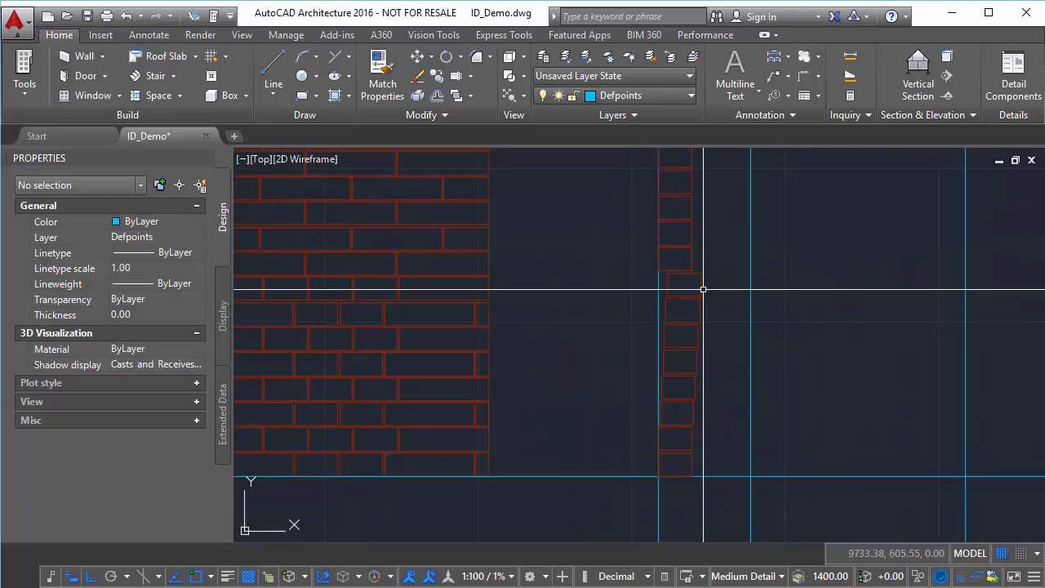
- Move the ninth-lowest brick of the column horizontally about 18 units away from the vertical construction line
{"action": "scroll", "coordinate": [677, 280], "scroll_direction": "up", "scroll_amount": 3}
{"action": "middle_click_drag", "start_coordinate": [713, 257], "coordinate": [707, 390]}
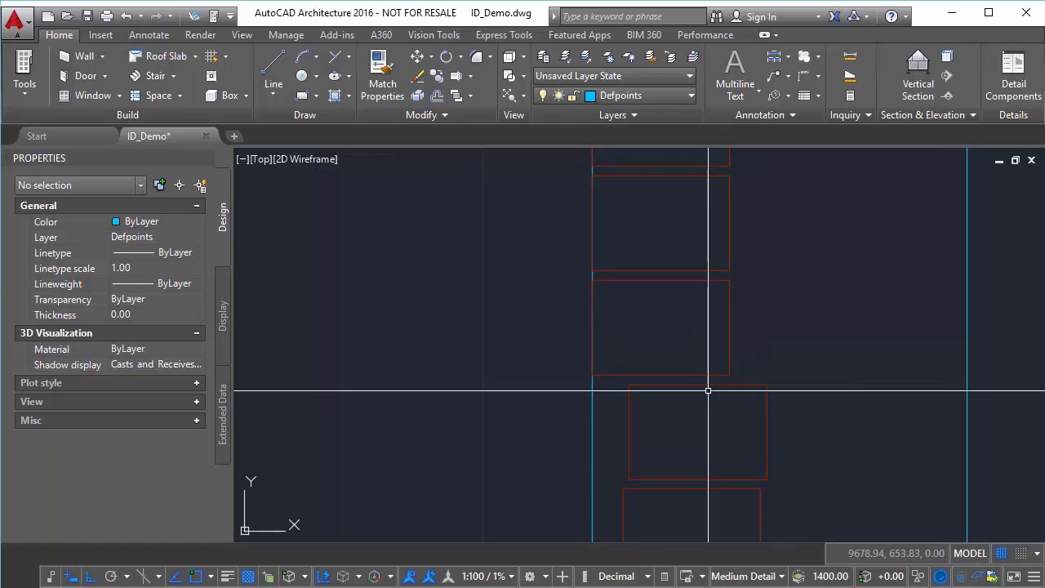
{"action": "left_click", "coordinate": [733, 334]}
{"action": "key", "text": "m"}
{"action": "key", "text": "Return"}
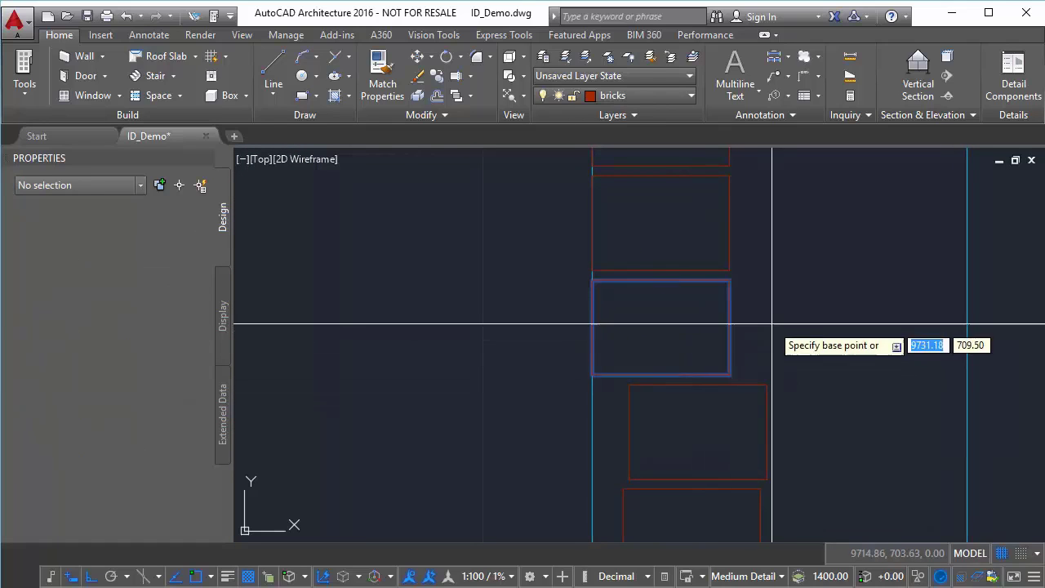
{"action": "left_click", "coordinate": [786, 317]}
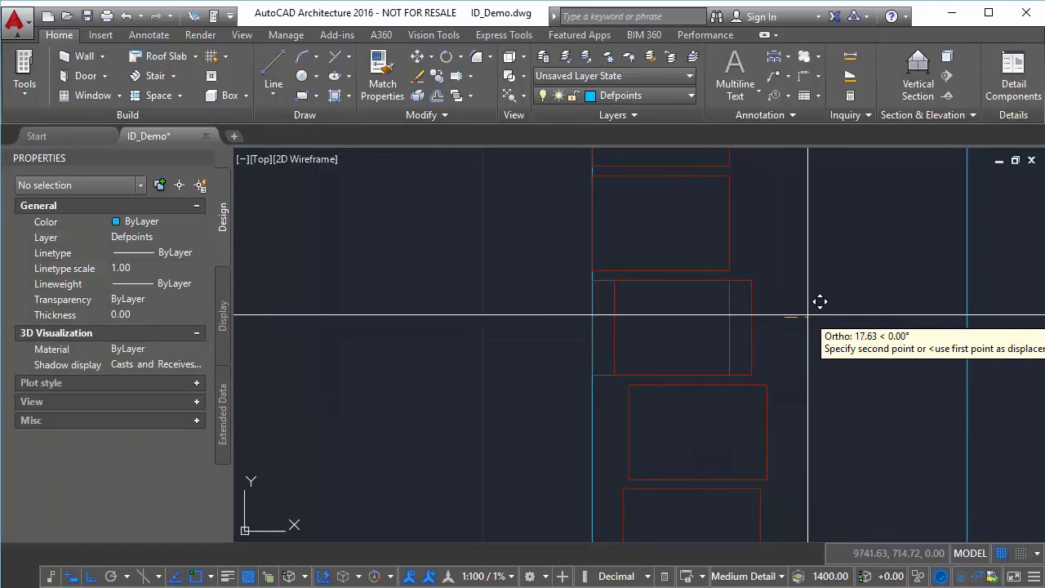
{"action": "left_click", "coordinate": [807, 315]}
- Move the tenth-lowest brick of the column horizontally about 13 units away from the vertical construction line
{"action": "left_click", "coordinate": [781, 234]}
{"action": "left_click", "coordinate": [689, 206]}
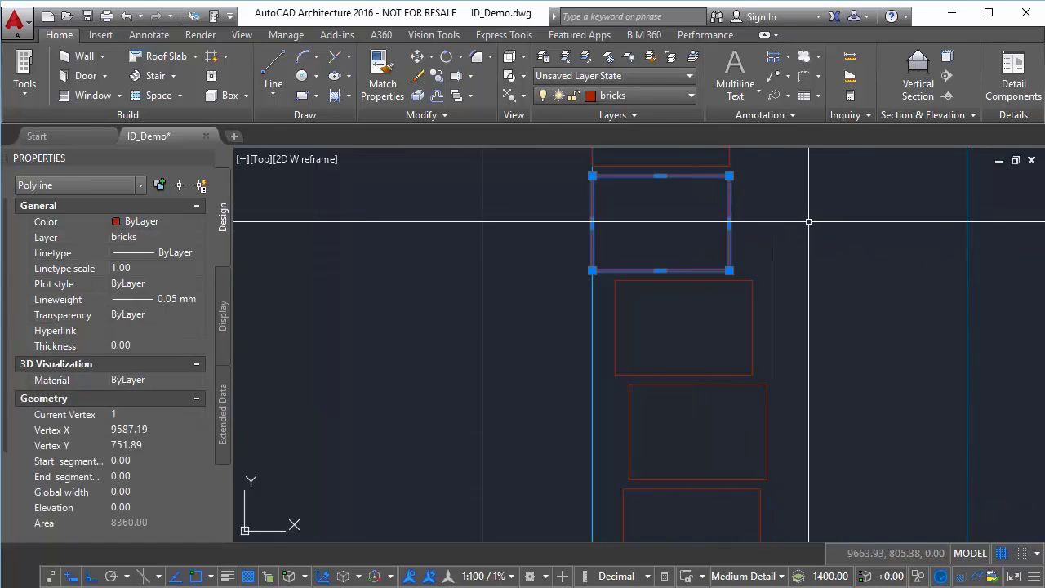
{"action": "key", "text": "m"}
{"action": "key", "text": "Return"}
{"action": "left_click", "coordinate": [810, 222]}
{"action": "left_click", "coordinate": [823, 222]}
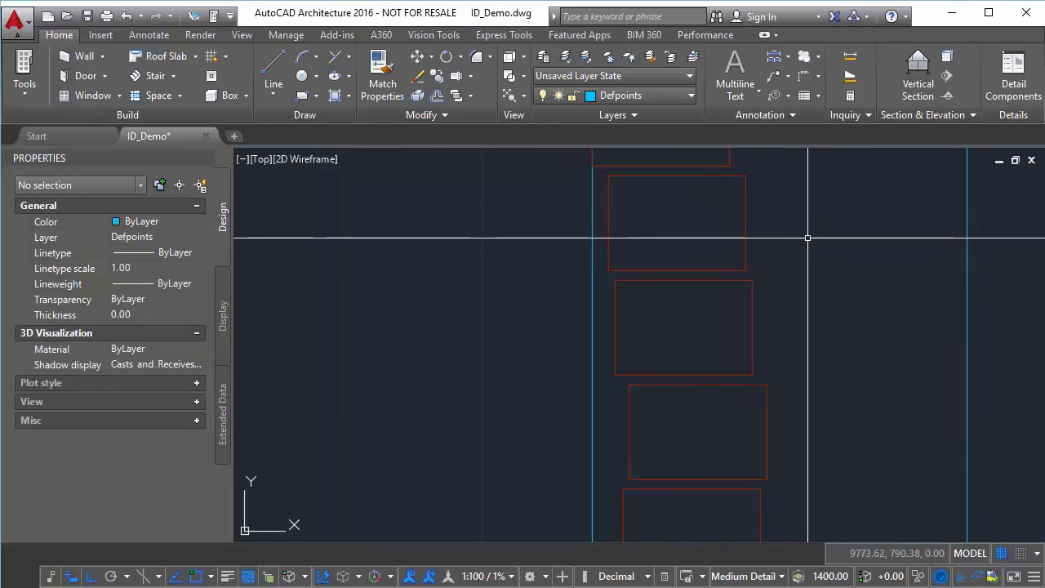
- Move the twelfth-lowest brick horizontally about 185 units outward, ending just short of the first offset construction line
{"action": "scroll", "coordinate": [817, 387], "scroll_direction": "down", "scroll_amount": 2}
{"action": "middle_click_drag", "start_coordinate": [809, 238], "coordinate": [758, 151]}
{"action": "scroll", "coordinate": [761, 303], "scroll_direction": "down", "scroll_amount": 1}
{"action": "scroll", "coordinate": [762, 317], "scroll_direction": "down", "scroll_amount": 2}
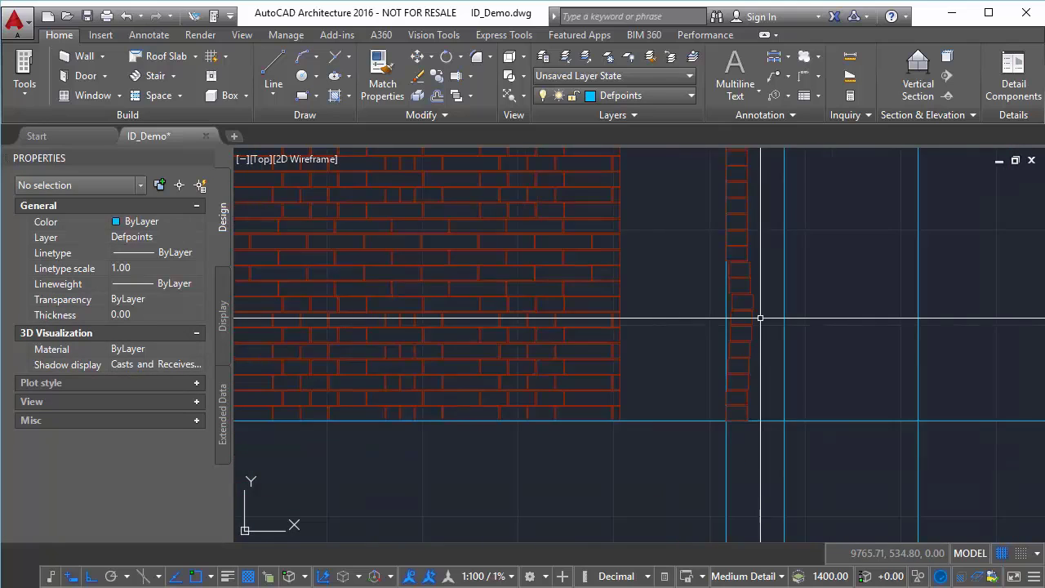
{"action": "scroll", "coordinate": [761, 317], "scroll_direction": "up", "scroll_amount": 2}
{"action": "middle_click_drag", "start_coordinate": [752, 284], "coordinate": [768, 478]}
{"action": "left_click", "coordinate": [764, 356]}
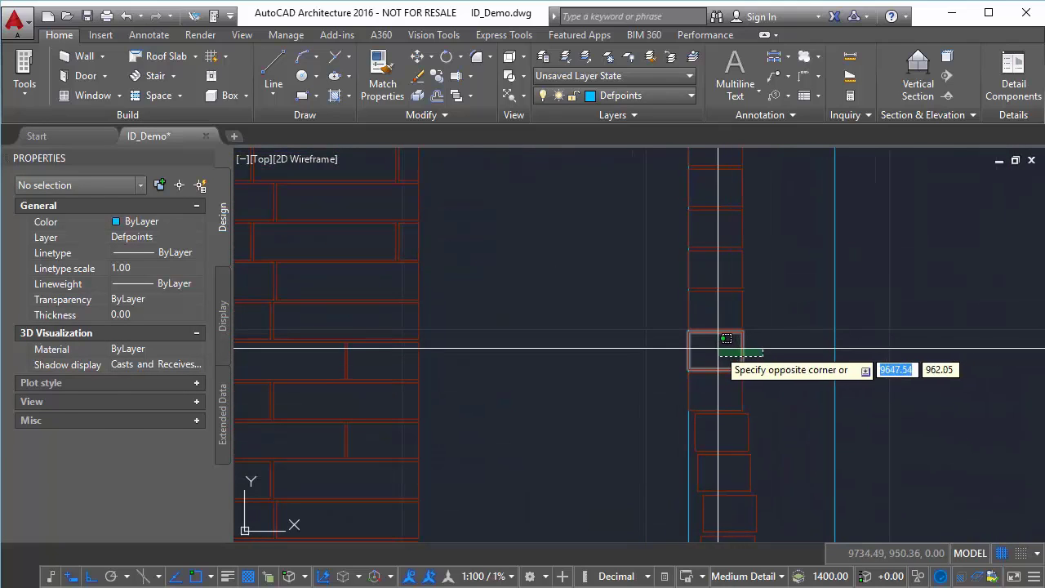
{"action": "left_click", "coordinate": [718, 349]}
{"action": "key", "text": "m"}
{"action": "key", "text": "Return"}
{"action": "left_click", "coordinate": [775, 341]}
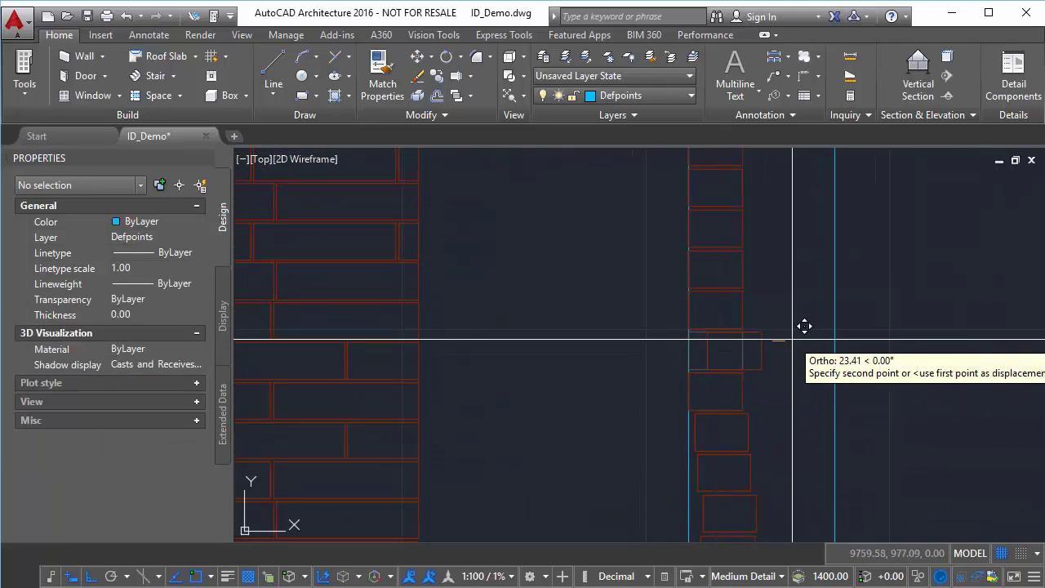
{"action": "left_click", "coordinate": [874, 323]}
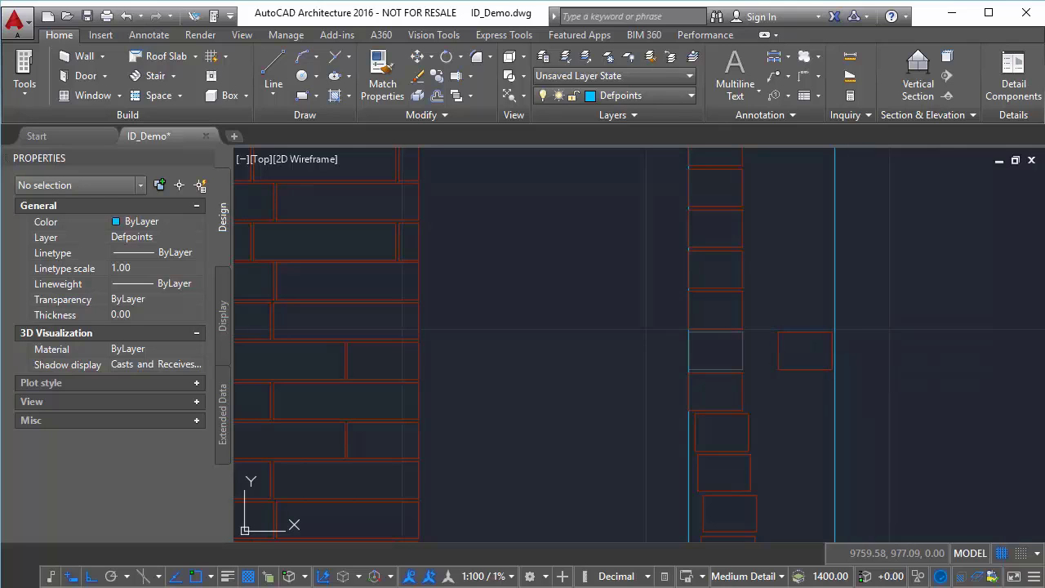
- Move only the eleventh-lowest brick horizontally about 160 units outward, stepped slightly back from the brick above it
{"action": "middle_click_drag", "start_coordinate": [784, 406], "coordinate": [778, 305]}
{"action": "left_click", "coordinate": [767, 295]}
{"action": "left_click", "coordinate": [668, 273]}
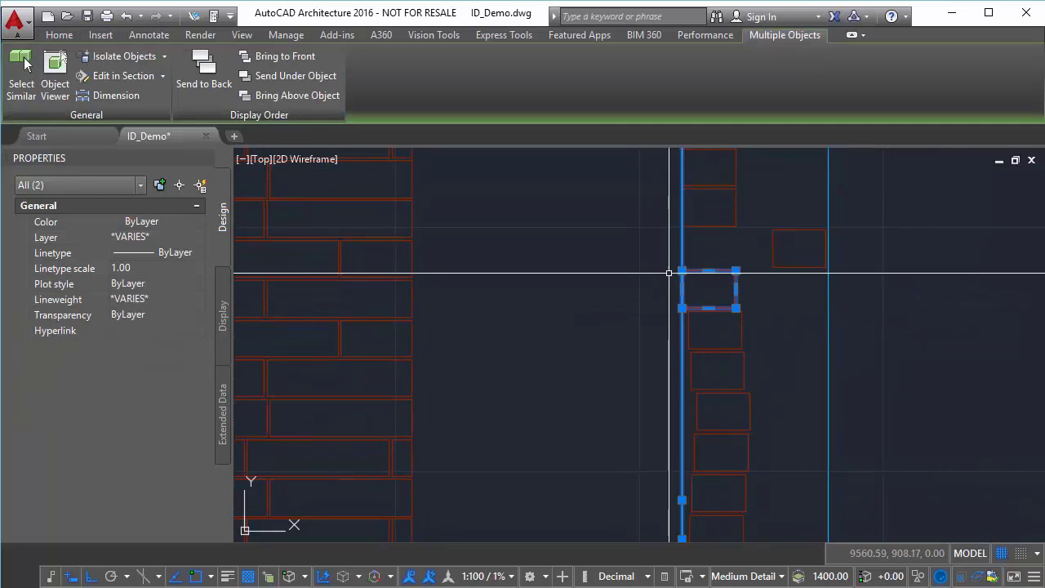
{"action": "key", "text": "m"}
{"action": "key", "text": "Return"}
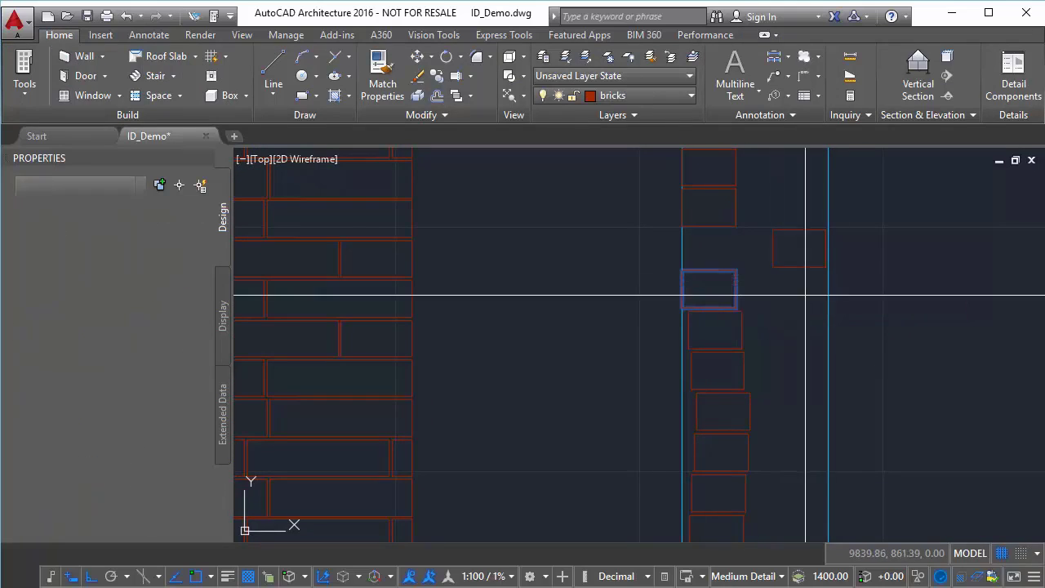
{"action": "left_click", "coordinate": [882, 300]}
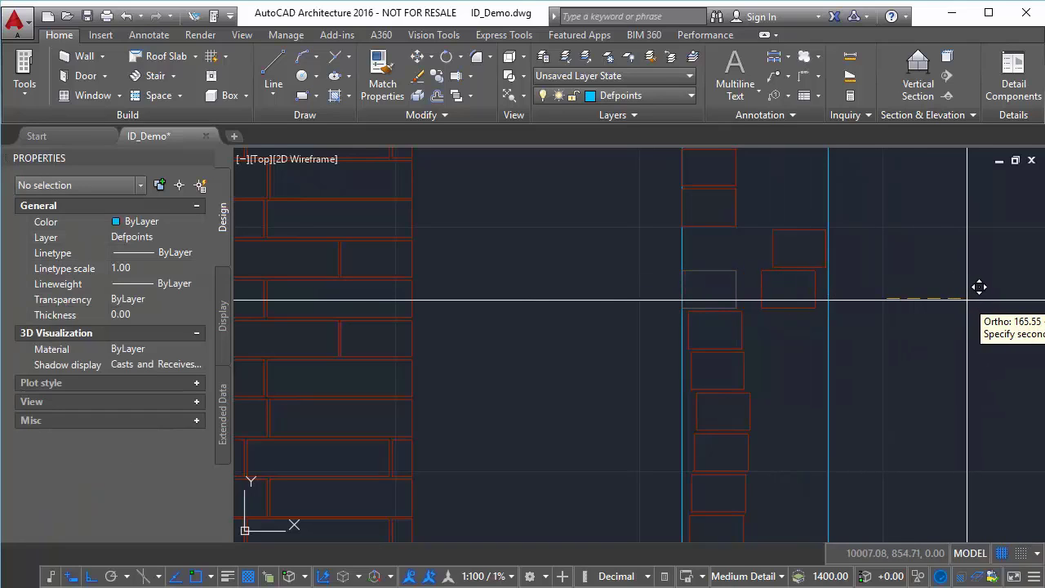
{"action": "left_click", "coordinate": [966, 300]}
- Move the tenth-lowest brick about 120 units and the ninth-lowest about 80 units outward, continuing the slope below the projecting bricks
{"action": "left_click", "coordinate": [743, 327]}
{"action": "key", "text": "m"}
{"action": "key", "text": "Return"}
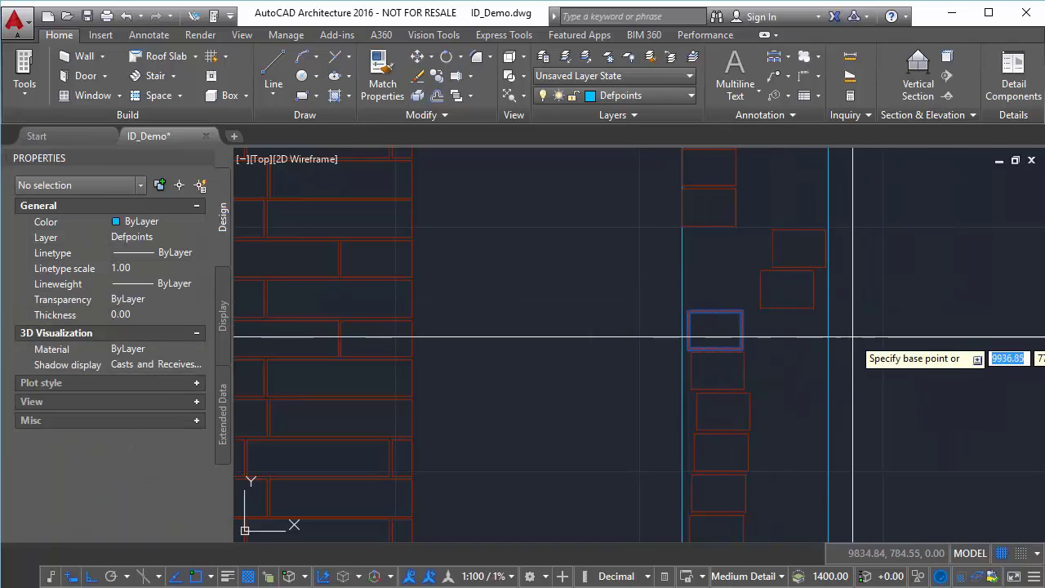
{"action": "left_click", "coordinate": [868, 338]}
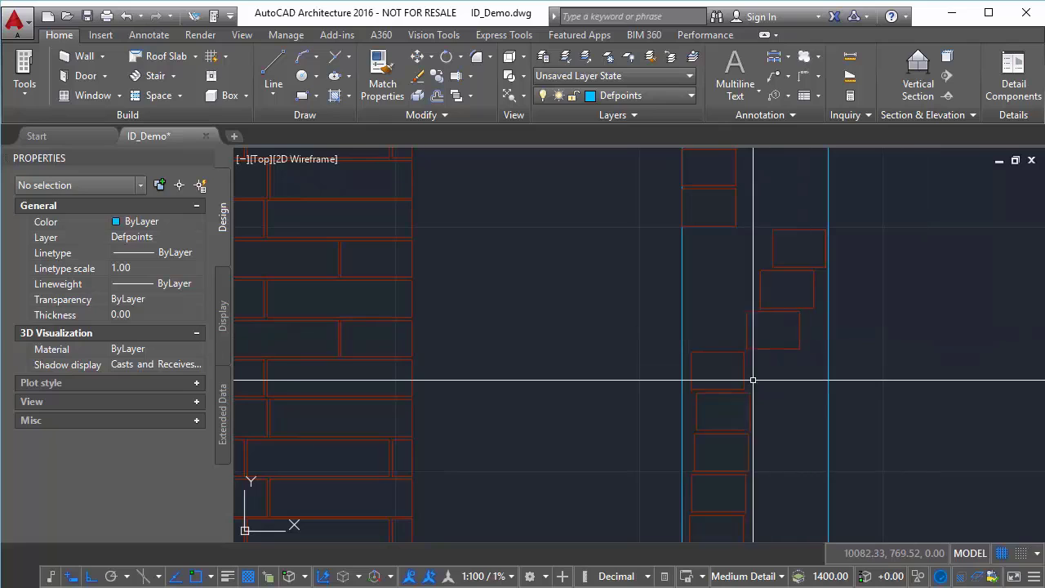
{"action": "left_click", "coordinate": [745, 372]}
{"action": "key", "text": "m"}
{"action": "key", "text": "Return"}
{"action": "left_click", "coordinate": [885, 372]}
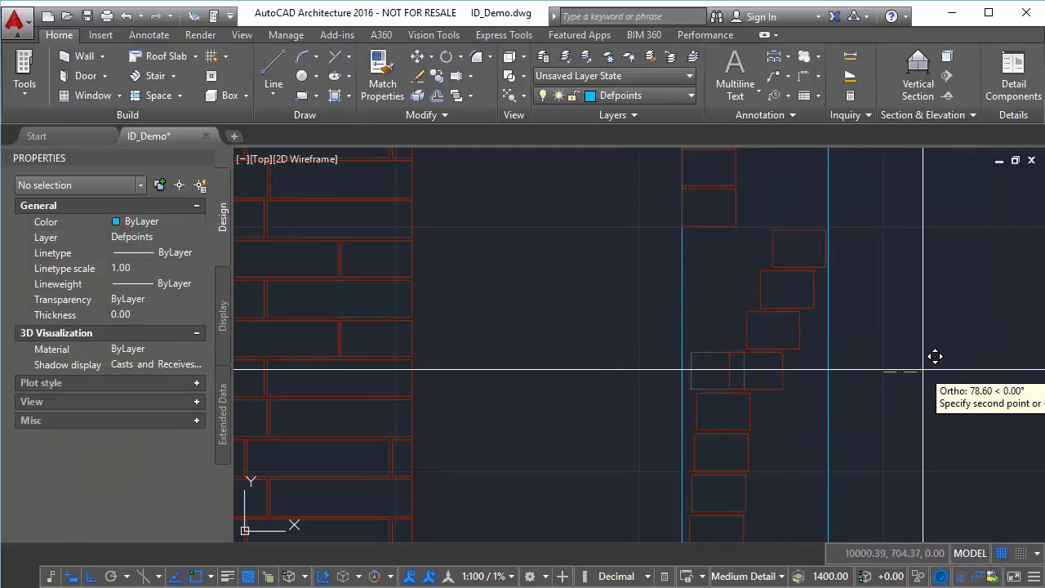
- Move the eighth-lowest brick horizontally about 40 units outward to continue the stepped slope
{"action": "left_click", "coordinate": [750, 412]}
{"action": "key", "text": "m"}
{"action": "key", "text": "Return"}
{"action": "left_click", "coordinate": [886, 413]}
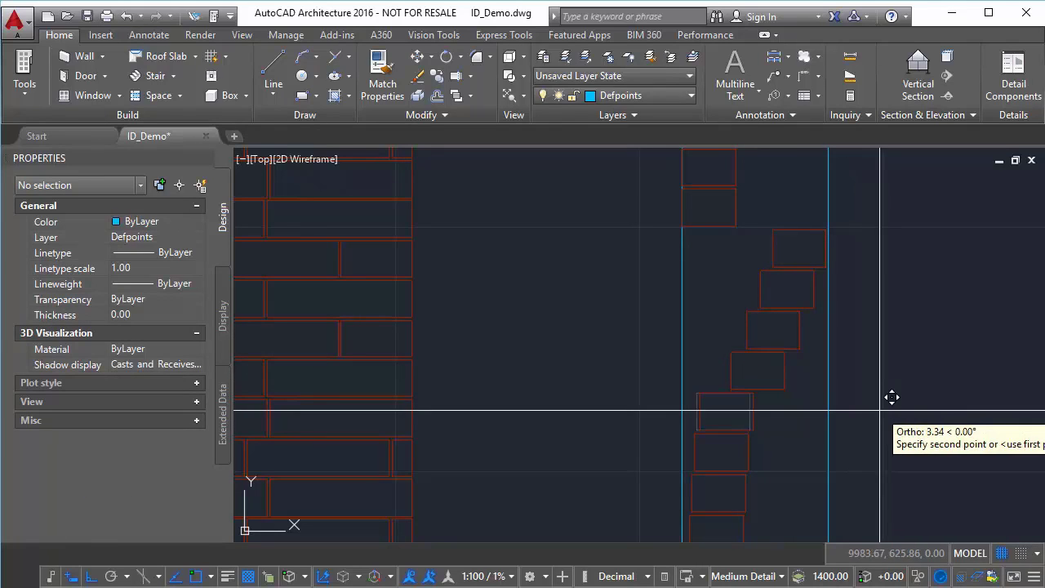
{"action": "left_click", "coordinate": [906, 413]}
- Move the seventh-lowest brick horizontally about 10 units outward to ease the start of the stepped slope
{"action": "left_click", "coordinate": [748, 452]}
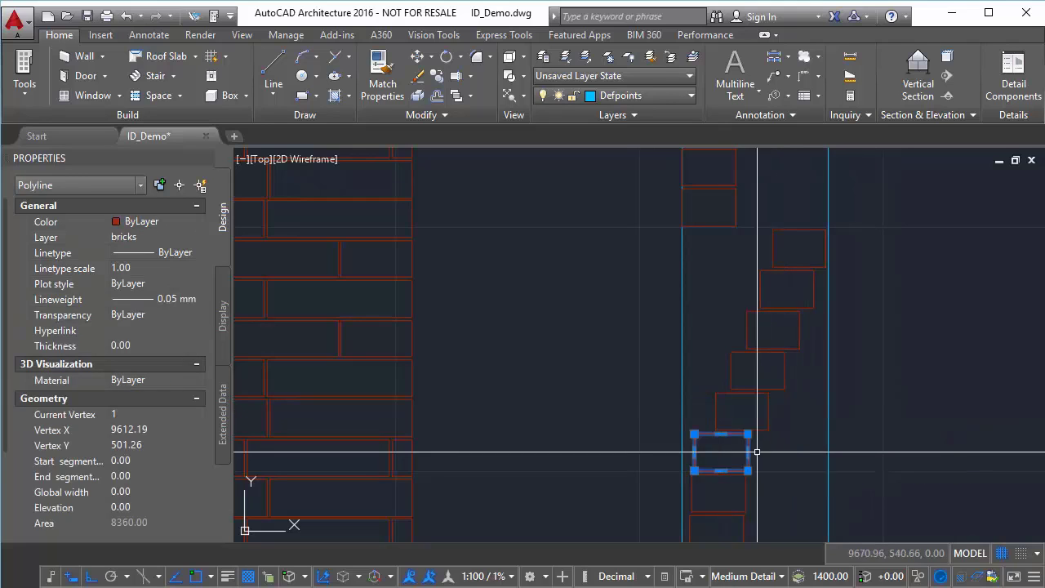
{"action": "key", "text": "m"}
{"action": "key", "text": "Return"}
{"action": "left_click", "coordinate": [780, 452]}
{"action": "left_click", "coordinate": [785, 453]}
{"action": "scroll", "coordinate": [773, 483], "scroll_direction": "down", "scroll_amount": 4}
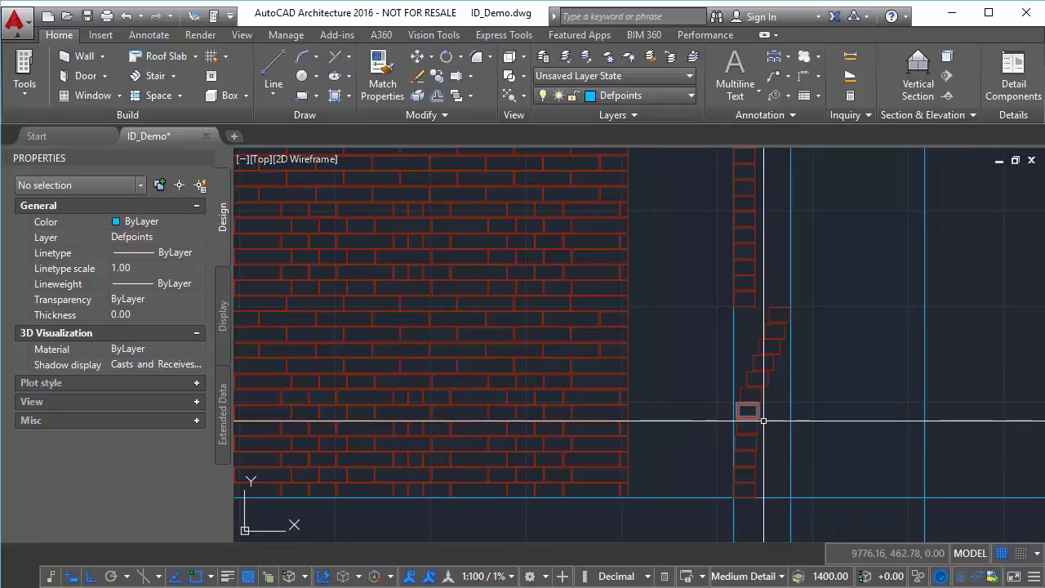
{"action": "scroll", "coordinate": [762, 384], "scroll_direction": "up", "scroll_amount": 3}
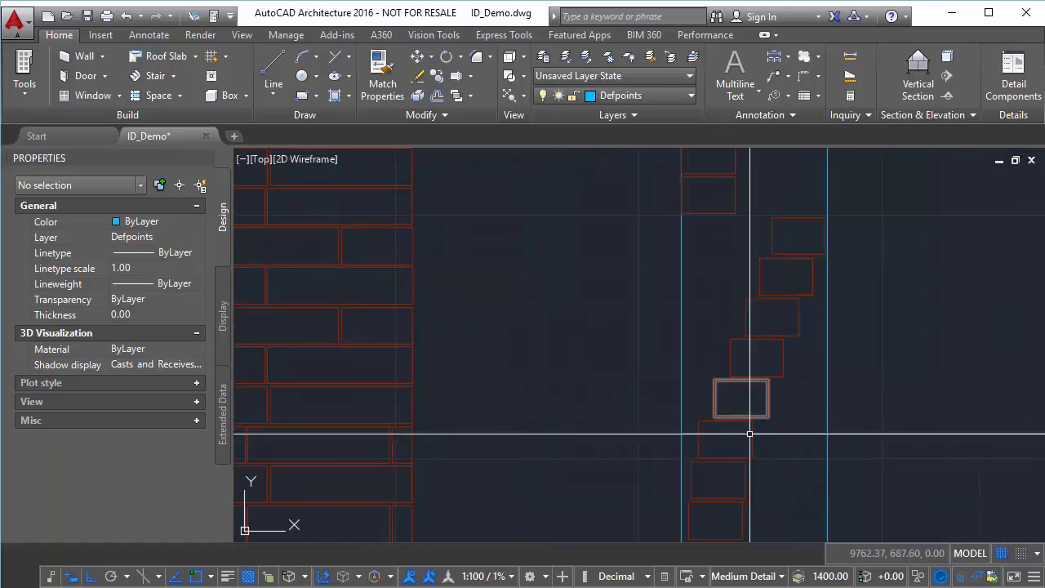
- Move the thirteenth-lowest brick about 165 units and the fourteenth-lowest about 140 units horizontally outward, stepping back above the projecting brick
{"action": "middle_click_drag", "start_coordinate": [771, 294], "coordinate": [754, 403]}
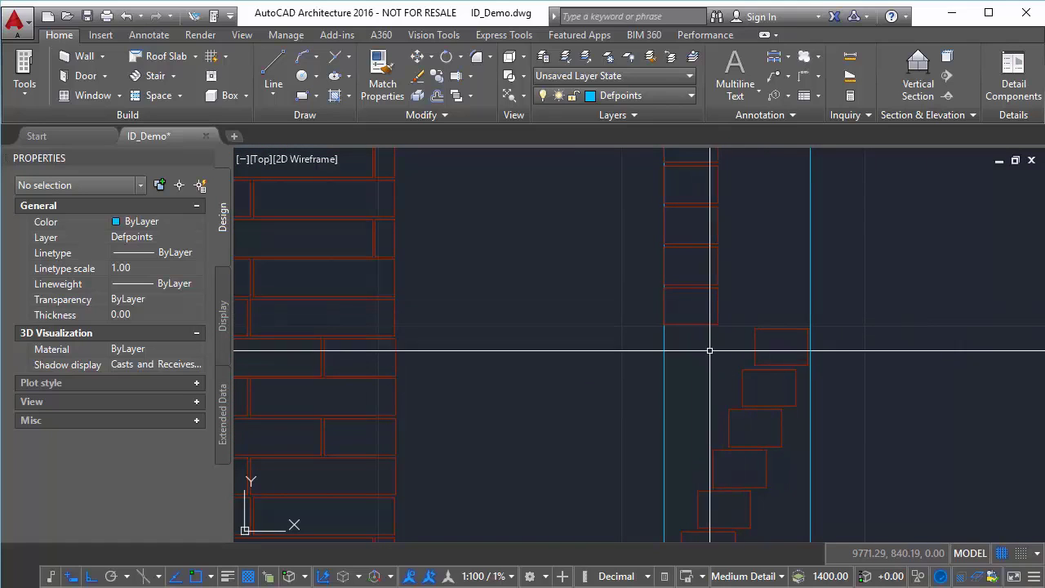
{"action": "left_click", "coordinate": [686, 297]}
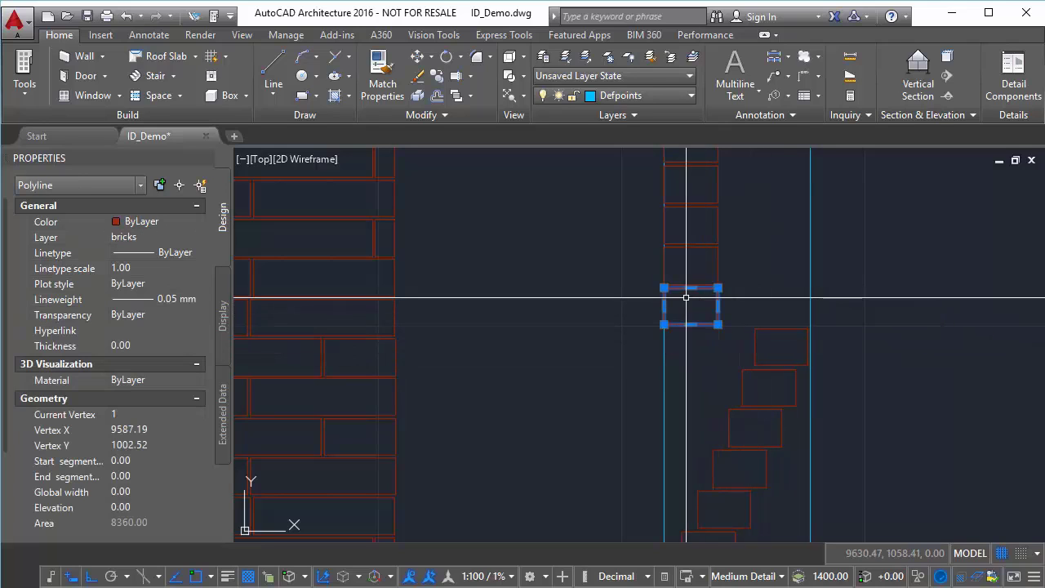
{"action": "type", "text": "m"}
{"action": "key", "text": "Return"}
{"action": "left_click", "coordinate": [918, 299]}
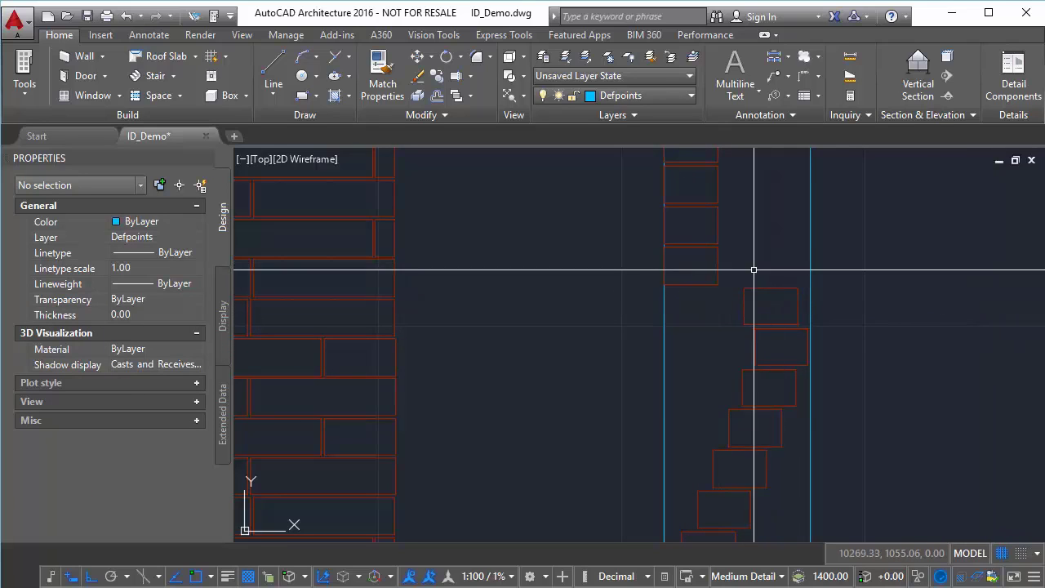
{"action": "left_click", "coordinate": [719, 270]}
{"action": "type", "text": "m"}
{"action": "key", "text": "Return"}
{"action": "left_click", "coordinate": [886, 261]}
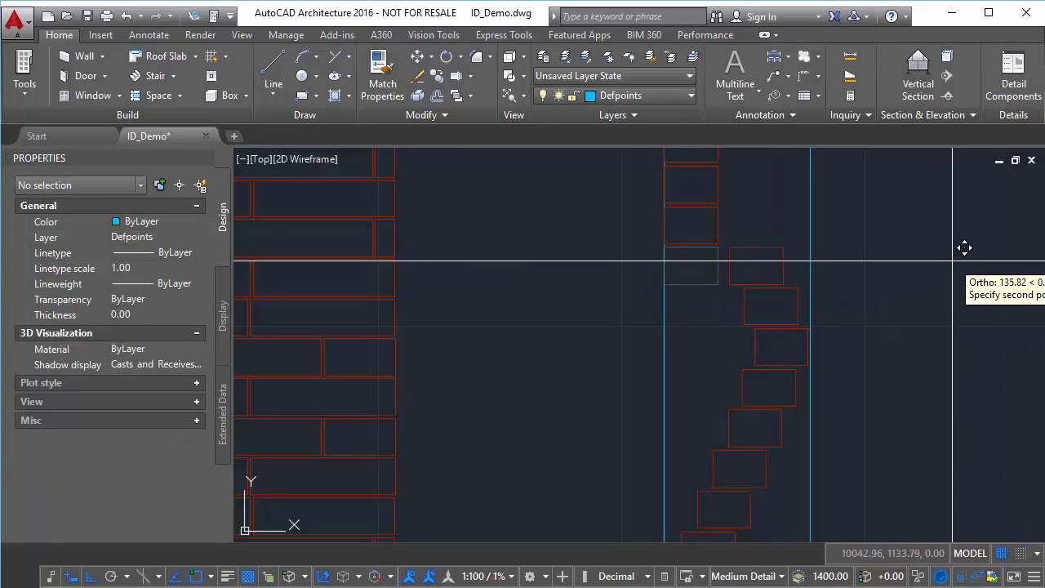
- Move the fifteenth-lowest brick about 110 units and the sixteenth-lowest about 95 units horizontally outward to continue the upper slope
{"action": "middle_click_drag", "start_coordinate": [882, 271], "coordinate": [882, 352]}
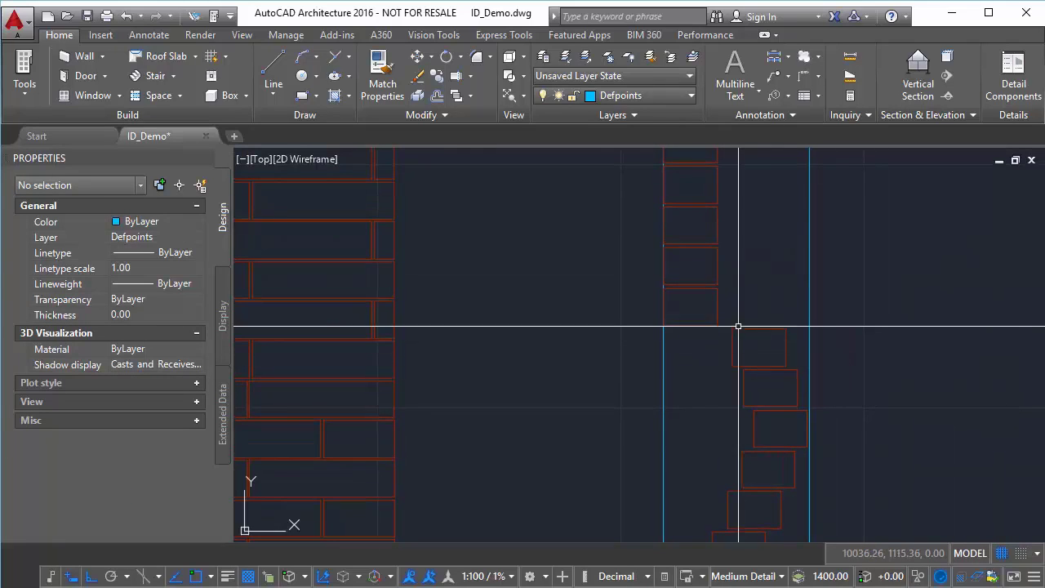
{"action": "left_click", "coordinate": [718, 306]}
{"action": "type", "text": "m"}
{"action": "key", "text": "Return"}
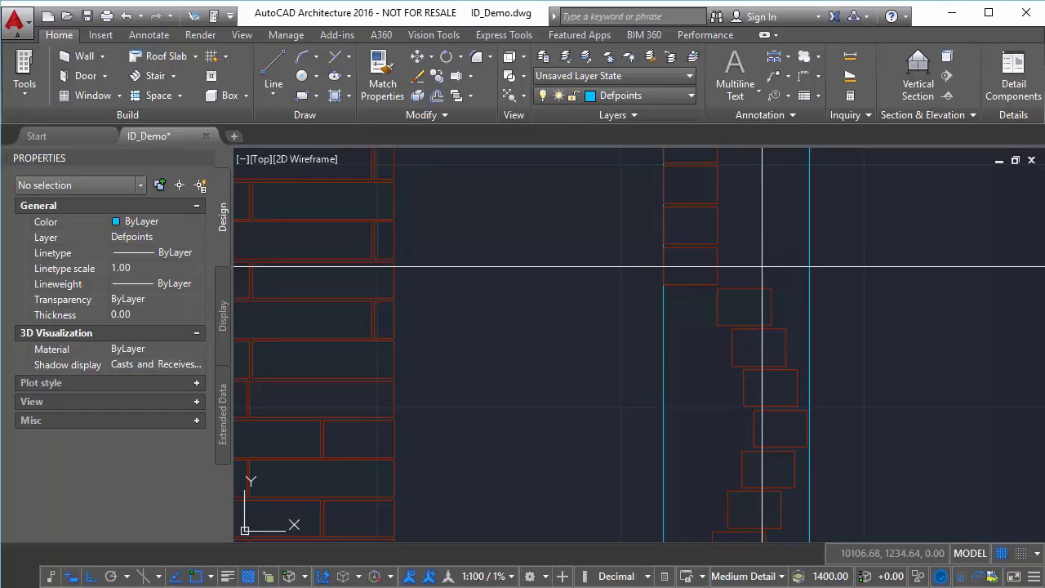
{"action": "left_click", "coordinate": [717, 260]}
{"action": "type", "text": "m"}
{"action": "key", "text": "Return"}
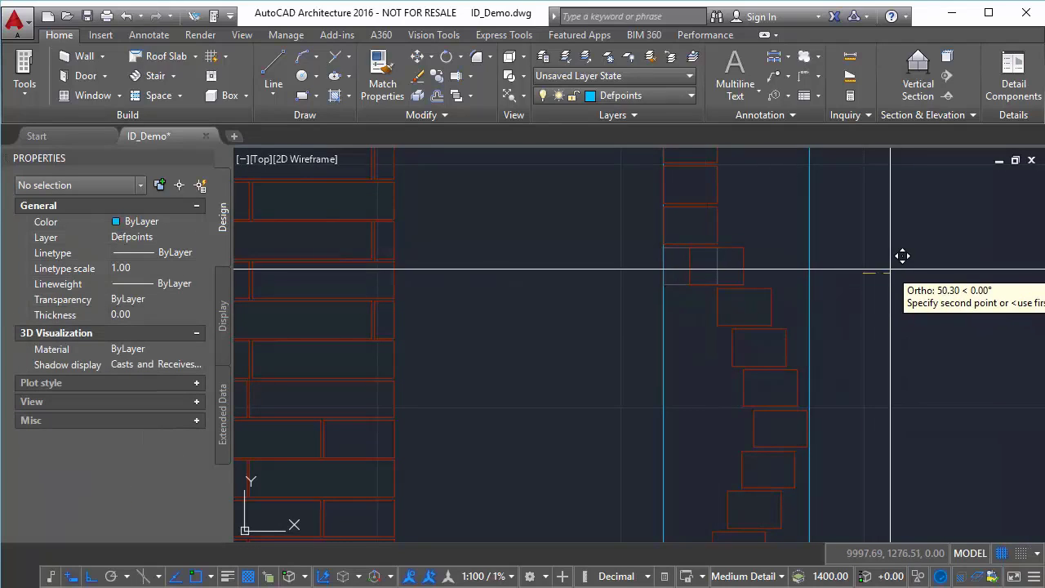
- Move the seventeenth-lowest brick about 75 units and the eighteenth-lowest about 43 units horizontally outward to finish the upper slope
{"action": "scroll", "coordinate": [905, 301], "scroll_direction": "down", "scroll_amount": 4}
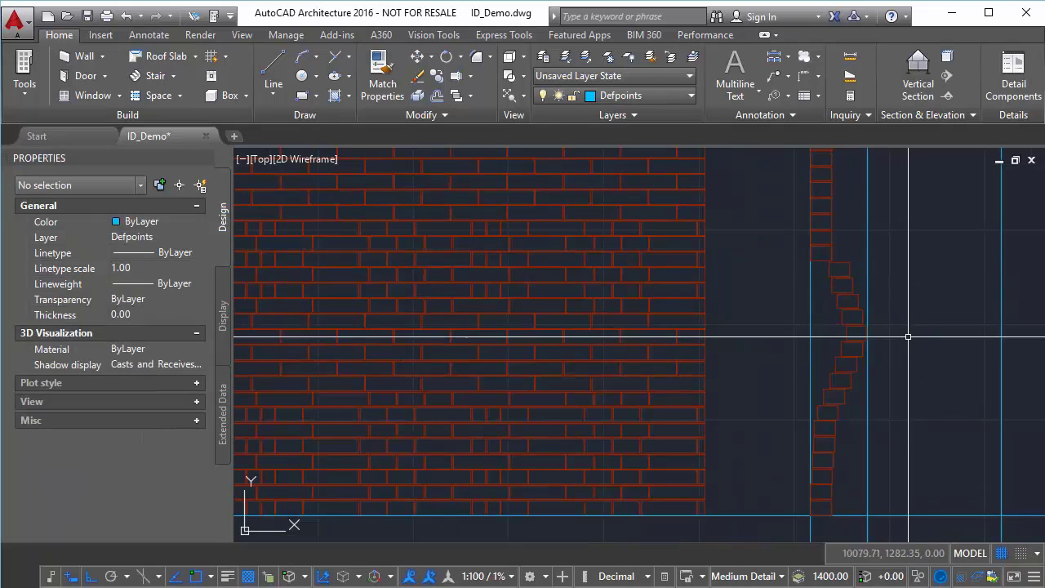
{"action": "mouse_move", "coordinate": [910, 296]}
{"action": "middle_mouse_down"}
{"action": "mouse_move", "coordinate": [907, 325]}
{"action": "mouse_move", "coordinate": [833, 437]}
{"action": "mouse_move", "coordinate": [832, 396]}
{"action": "middle_mouse_up"}
{"action": "scroll", "coordinate": [833, 359], "scroll_direction": "down", "scroll_amount": 2}
{"action": "middle_click_drag", "start_coordinate": [833, 359], "coordinate": [823, 290]}
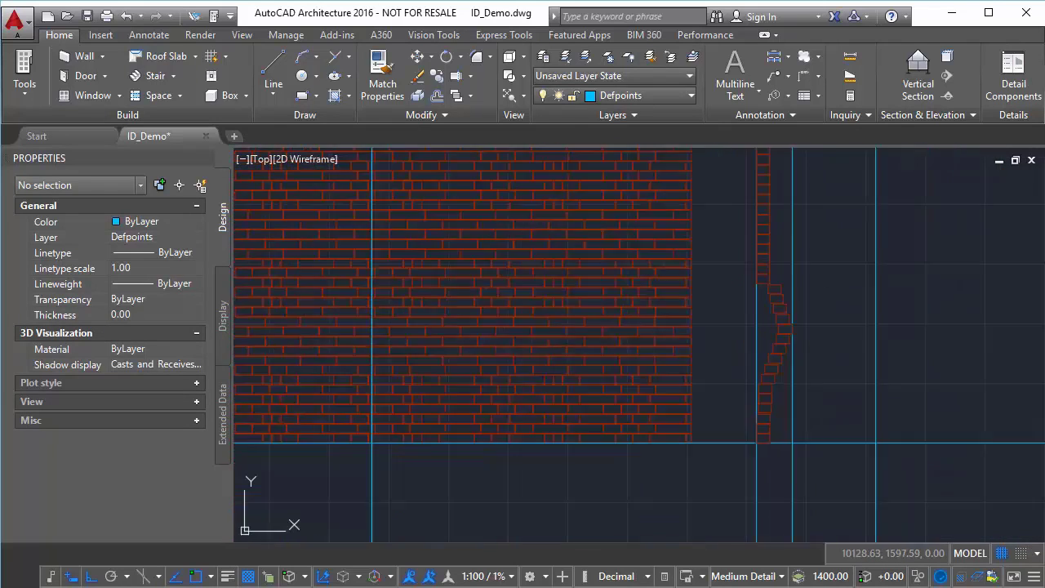
{"action": "scroll", "coordinate": [798, 304], "scroll_direction": "down", "scroll_amount": 2}
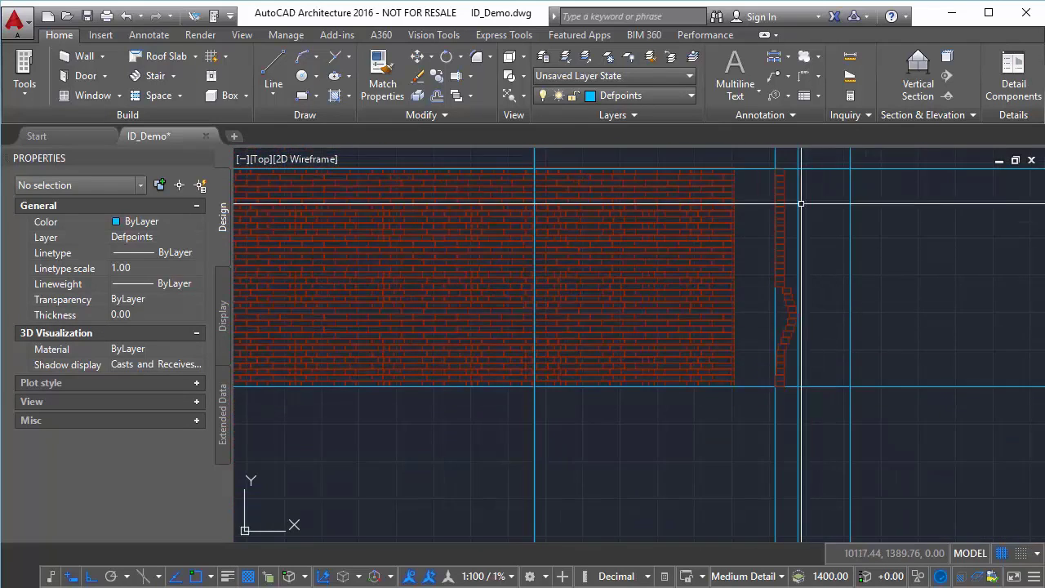
{"action": "scroll", "coordinate": [765, 286], "scroll_direction": "up", "scroll_amount": 8}
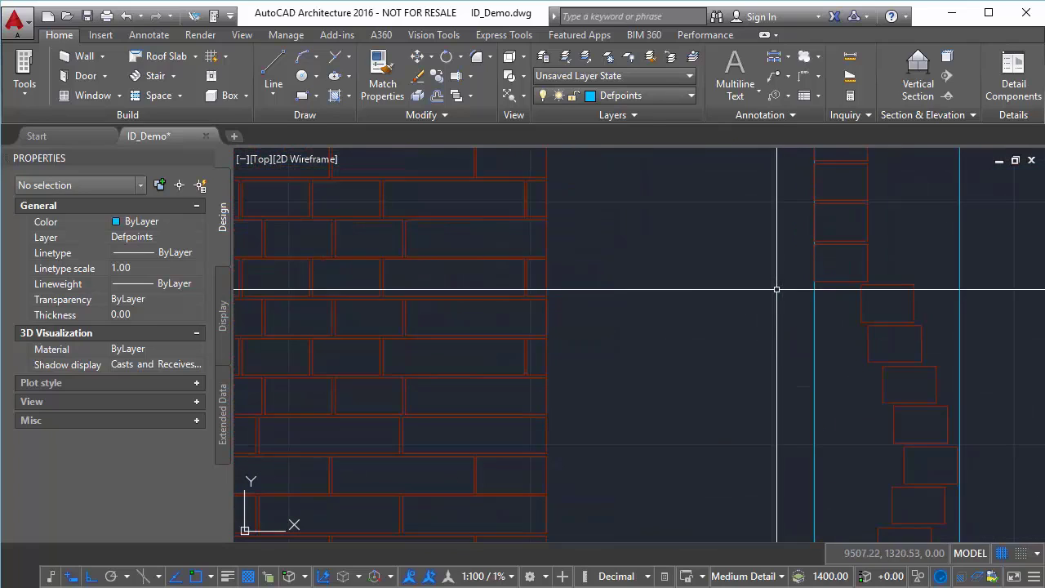
{"action": "left_click", "coordinate": [866, 253]}
{"action": "key", "text": "m"}
{"action": "key", "text": "space"}
{"action": "left_click", "coordinate": [925, 247]}
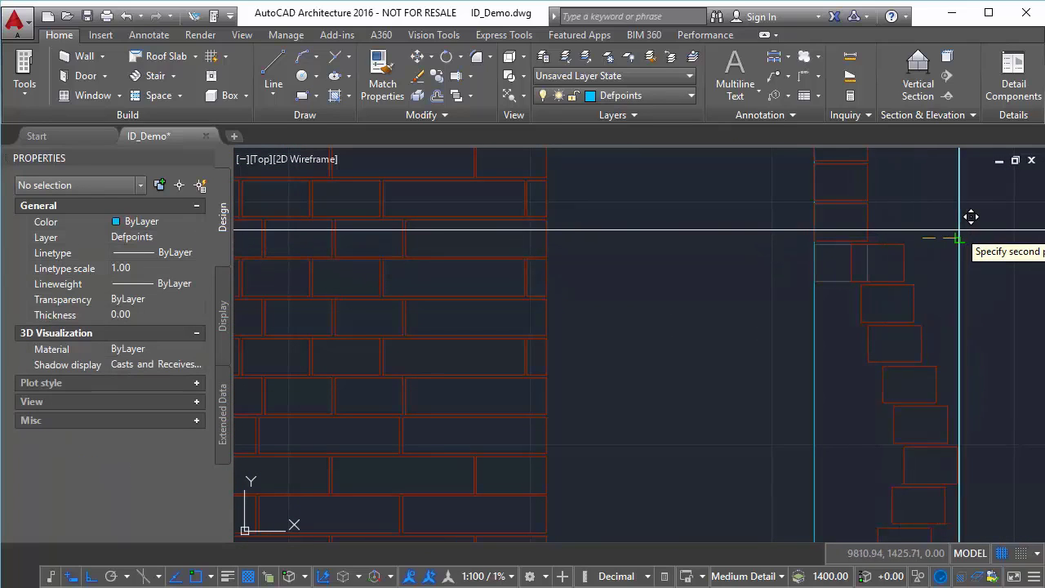
{"action": "scroll", "coordinate": [938, 286], "scroll_direction": "down", "scroll_amount": 3}
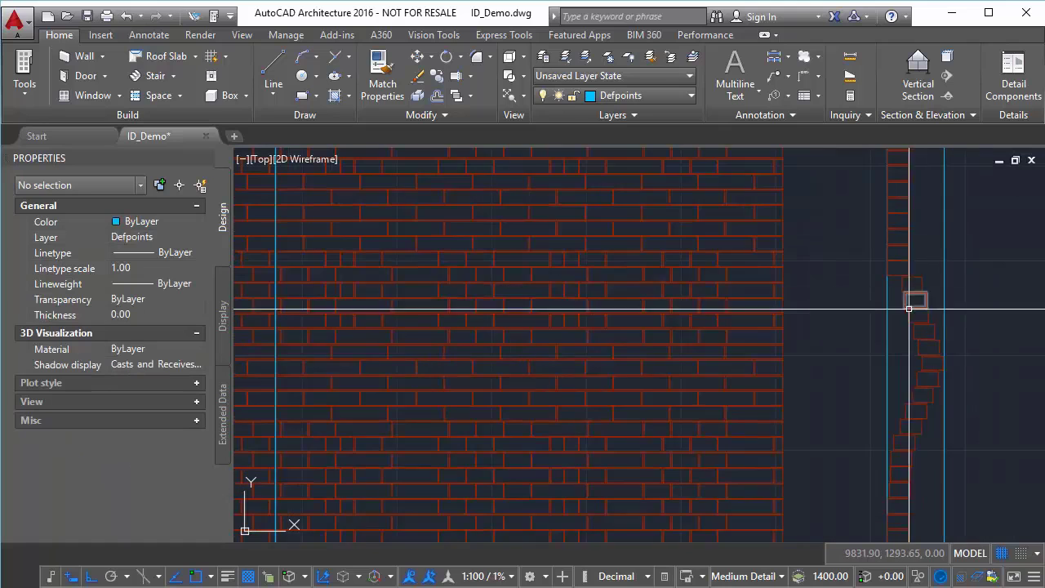
{"action": "scroll", "coordinate": [913, 310], "scroll_direction": "up", "scroll_amount": 3}
{"action": "middle_click_drag", "start_coordinate": [915, 322], "coordinate": [813, 309]}
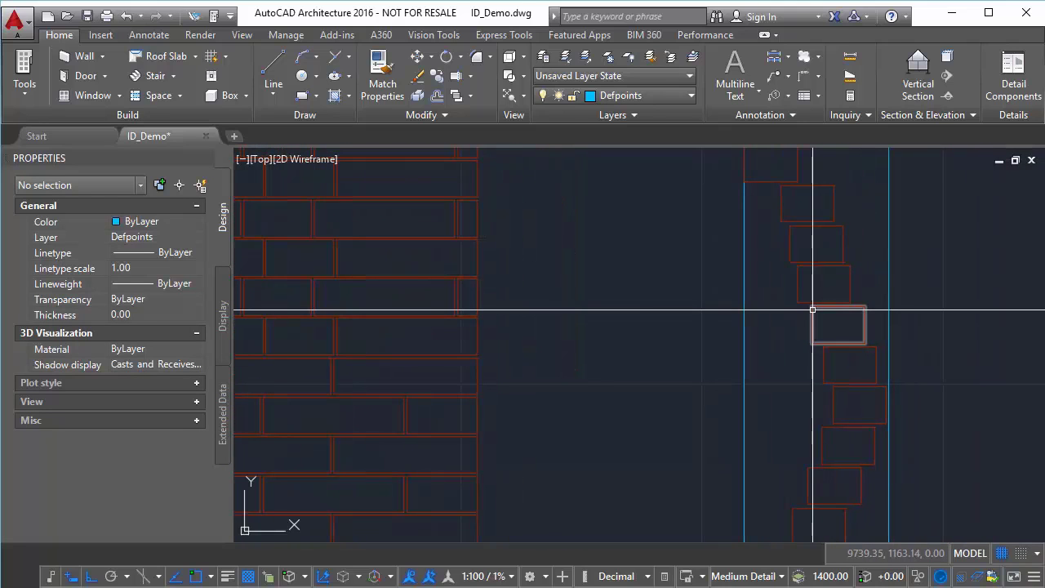
{"action": "scroll", "coordinate": [813, 309], "scroll_direction": "down", "scroll_amount": 4}
{"action": "scroll", "coordinate": [820, 256], "scroll_direction": "up", "scroll_amount": 4}
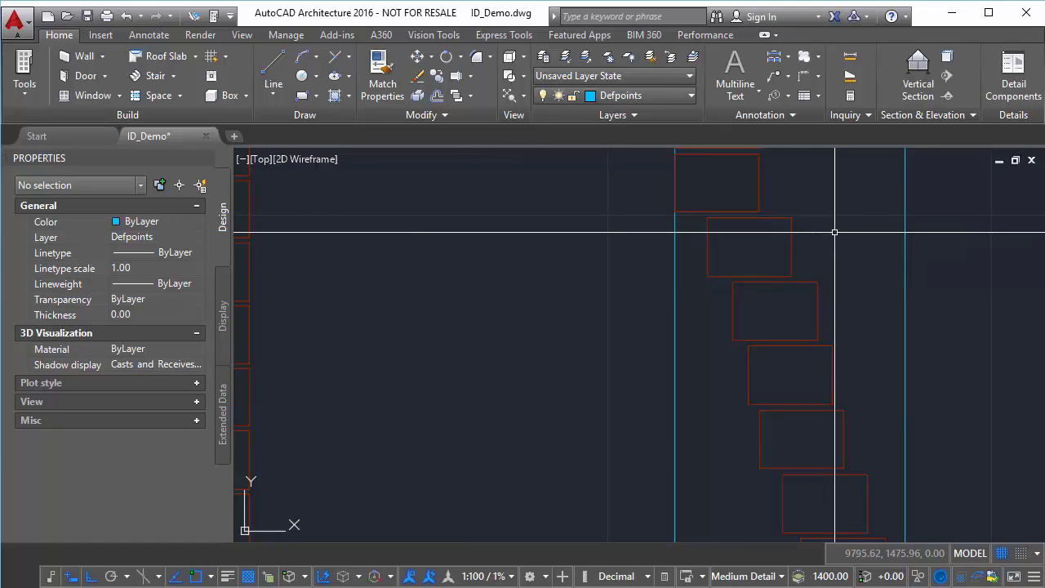
- Copy the complete stepped brick column horizontally about 1150 units away from the elevation, beyond the third vertical construction line
{"action": "scroll", "coordinate": [833, 231], "scroll_direction": "down", "scroll_amount": 3}
{"action": "scroll", "coordinate": [828, 392], "scroll_direction": "down", "scroll_amount": 4}
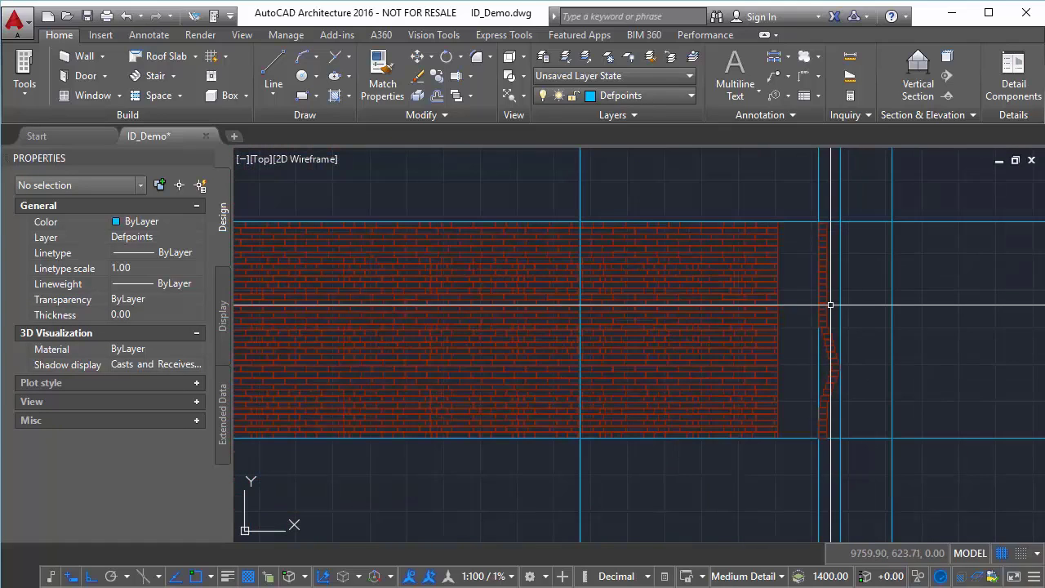
{"action": "left_click", "coordinate": [807, 213]}
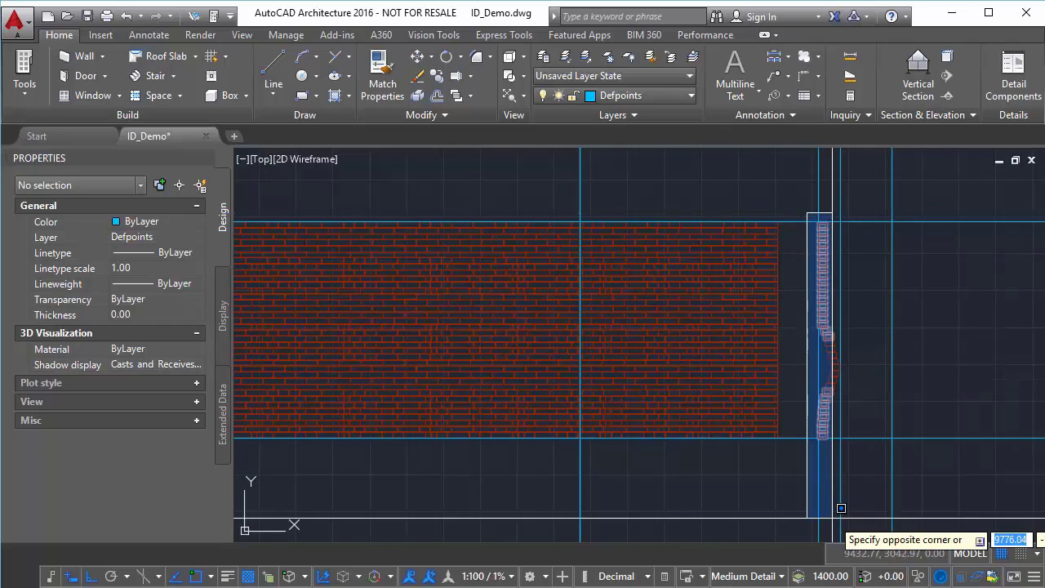
{"action": "left_click", "coordinate": [854, 481]}
{"action": "type", "text": "co"}
{"action": "key", "text": "Return"}
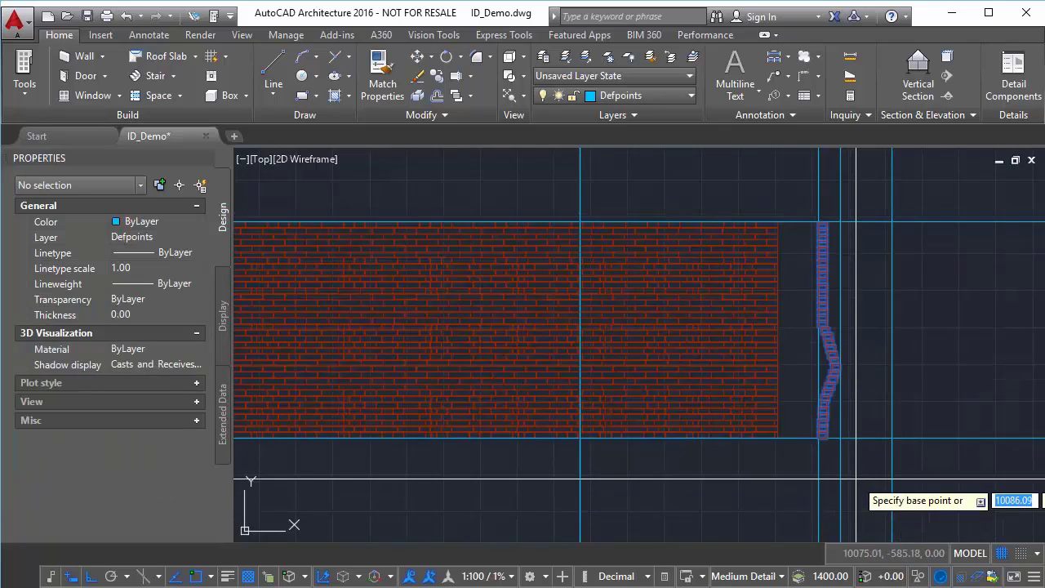
{"action": "left_click", "coordinate": [855, 473]}
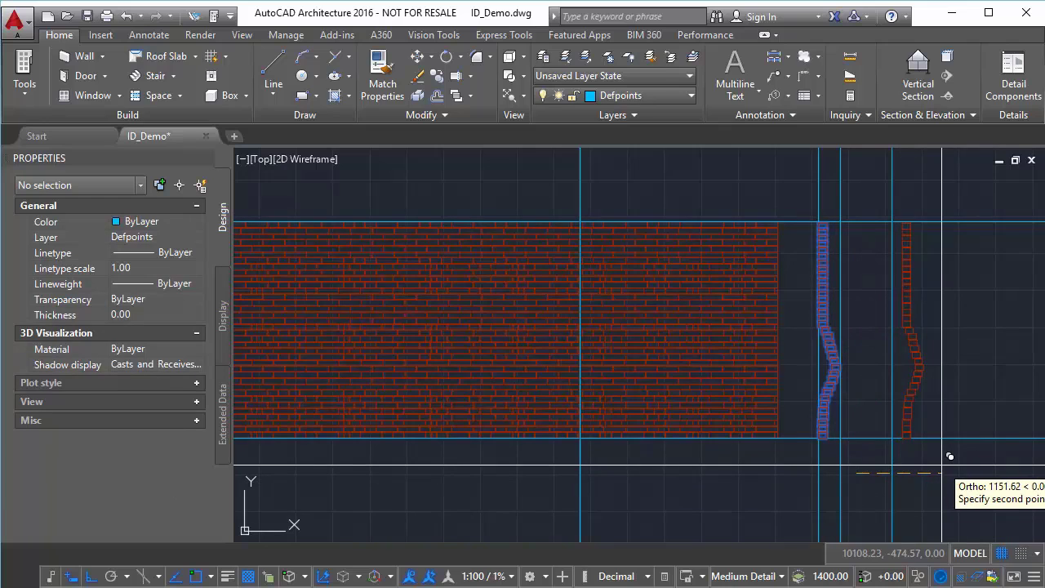
{"action": "left_click", "coordinate": [946, 378]}
- Try to move the copied column's outermost brick inward toward the construction line, and undo that move
{"action": "scroll", "coordinate": [931, 375], "scroll_direction": "up", "scroll_amount": 8}
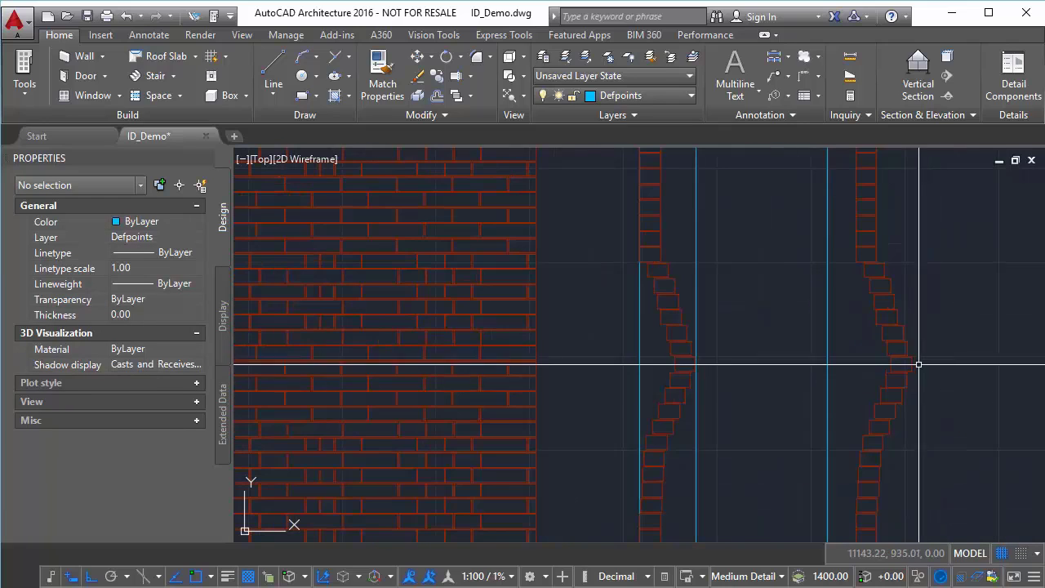
{"action": "left_click", "coordinate": [852, 372]}
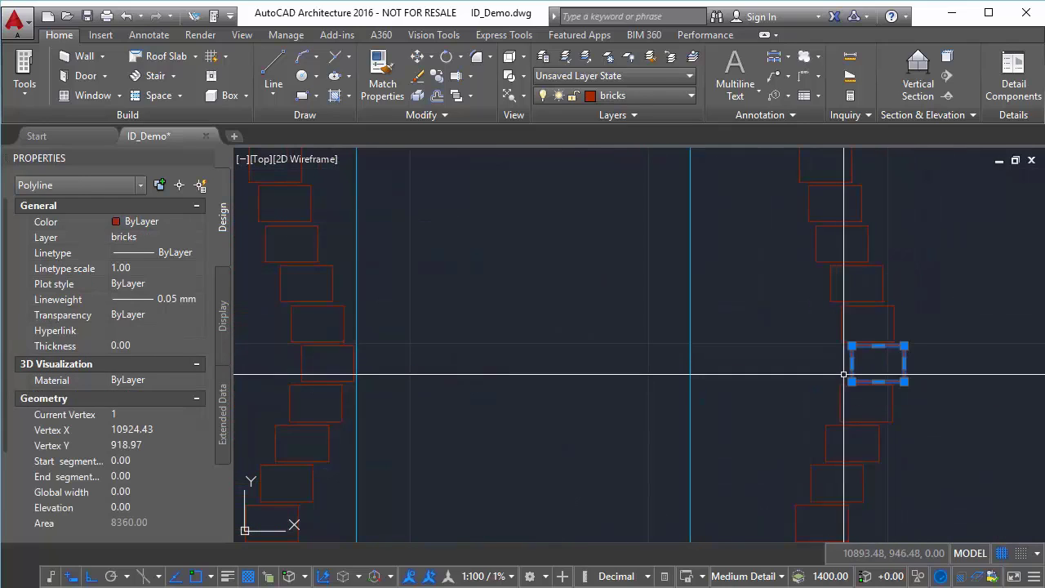
{"action": "type", "text": "m"}
{"action": "key", "text": "Return"}
{"action": "left_click", "coordinate": [965, 370]}
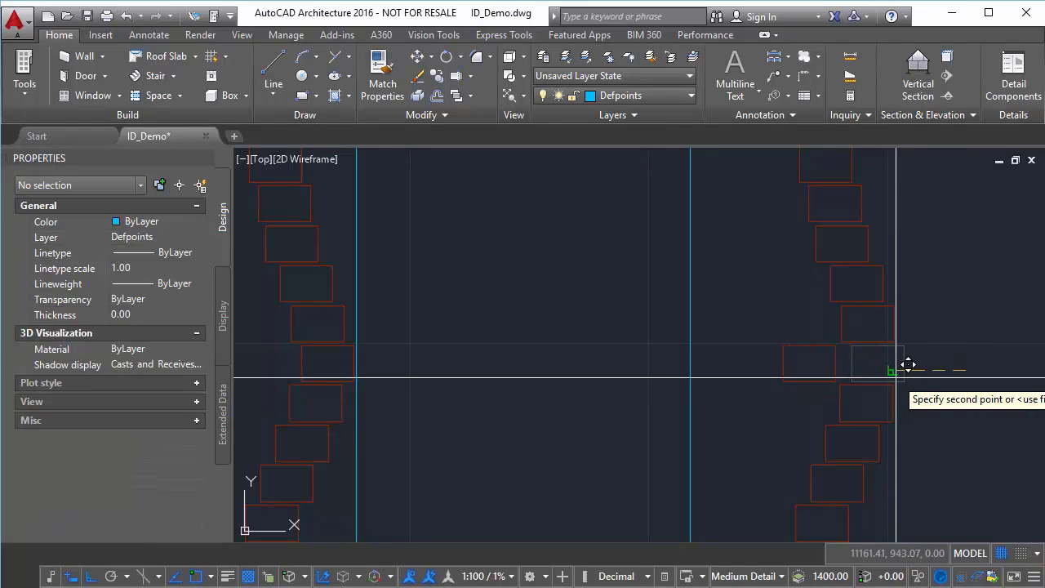
{"action": "left_click", "coordinate": [878, 390]}
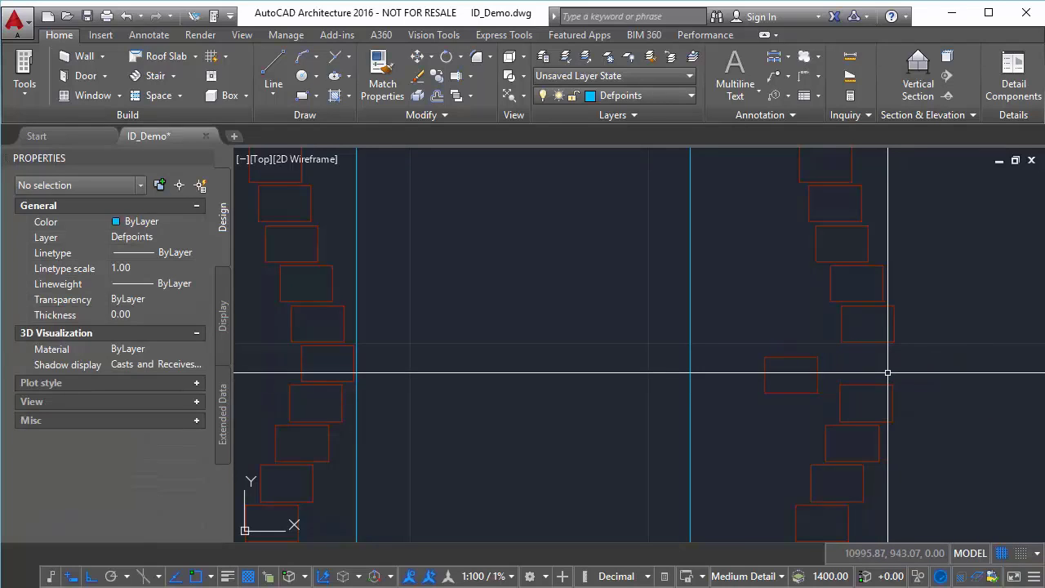
{"action": "type", "text": "u"}
{"action": "key", "text": "Return"}
- Move the copied column's outermost brick horizontally inward about 229 units, toward the construction line
{"action": "left_click", "coordinate": [853, 368]}
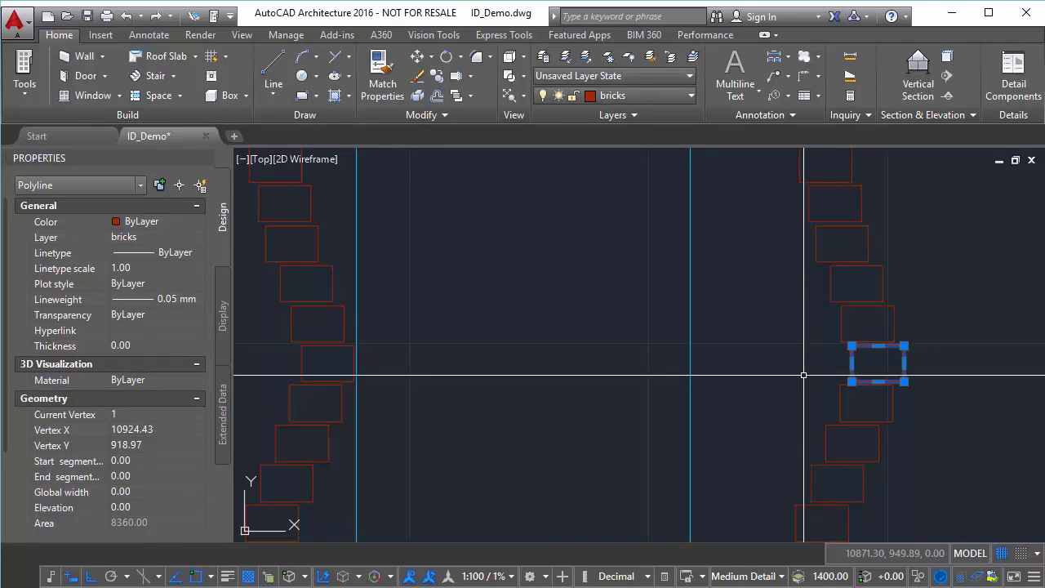
{"action": "type", "text": "m"}
{"action": "key", "text": "Return"}
{"action": "left_click", "coordinate": [798, 377]}
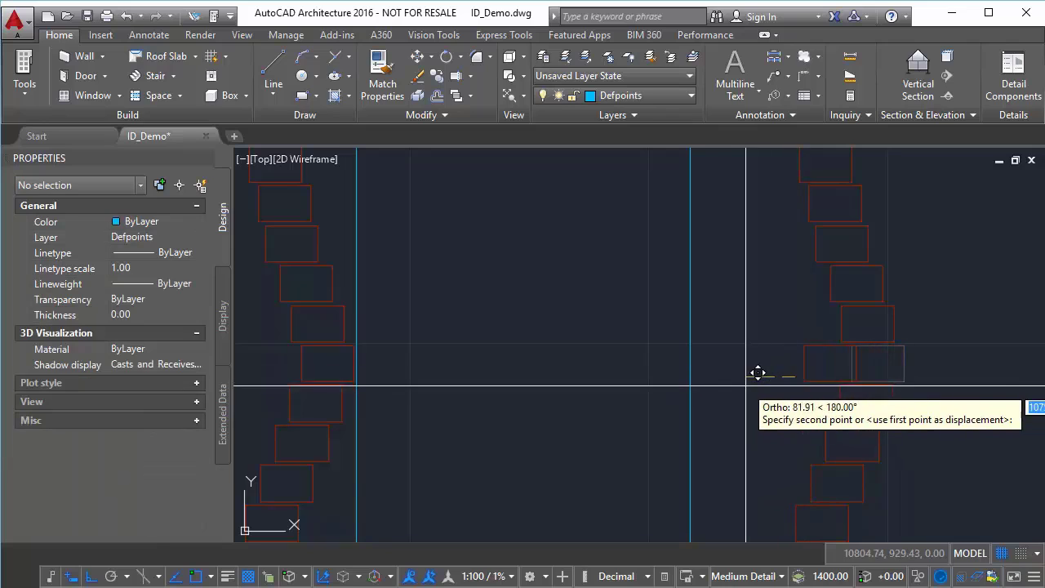
{"action": "left_click", "coordinate": [694, 376]}
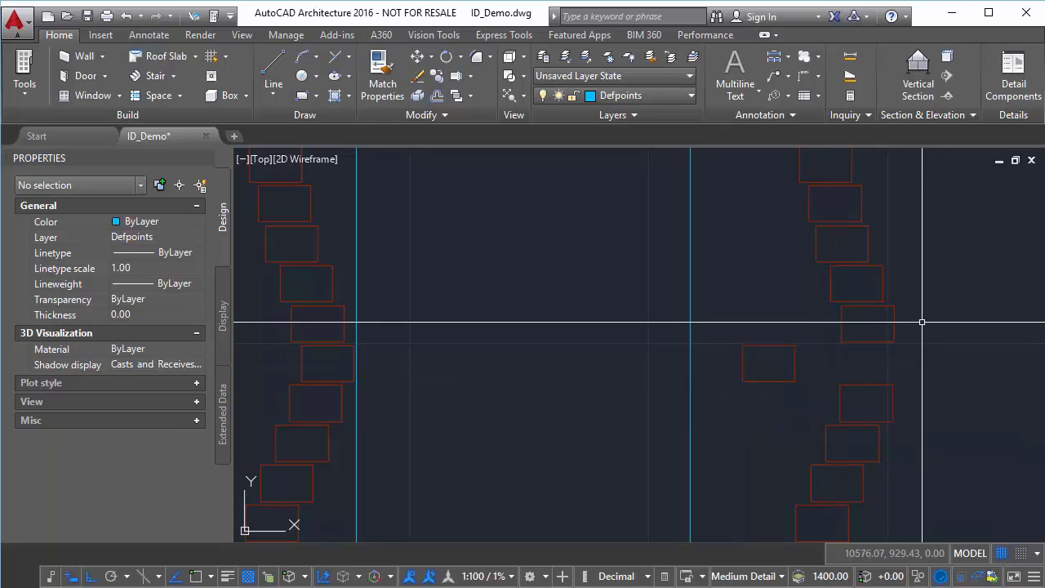
- Move the copied column's thirteenth-lowest brick about 230 units and its fourteenth-lowest about 237 units horizontally inward
{"action": "left_click", "coordinate": [894, 322]}
{"action": "key", "text": "Return"}
{"action": "left_click", "coordinate": [946, 304]}
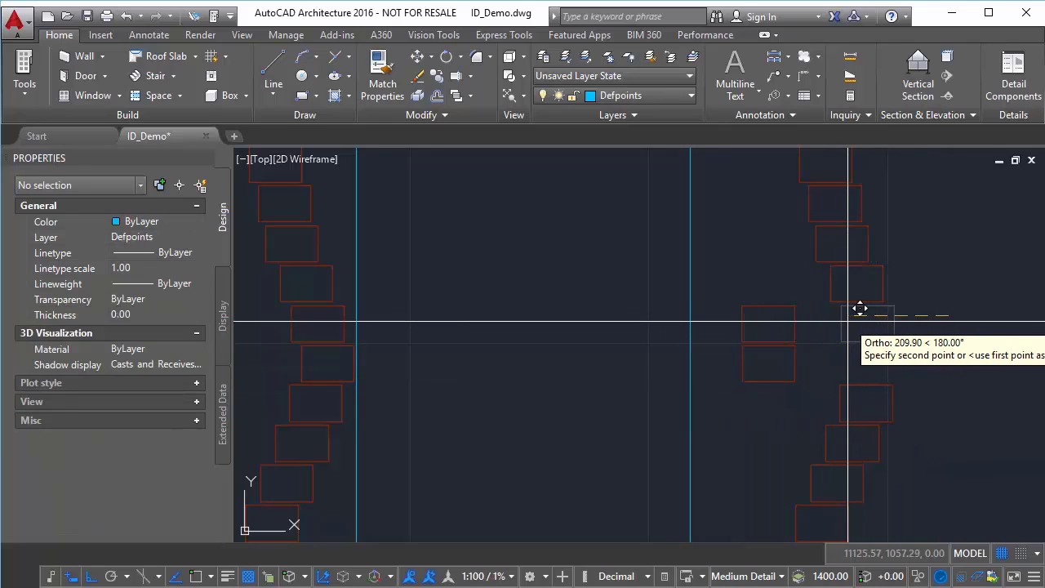
{"action": "left_click", "coordinate": [850, 308]}
{"action": "key", "text": "Return"}
{"action": "left_click", "coordinate": [884, 284]}
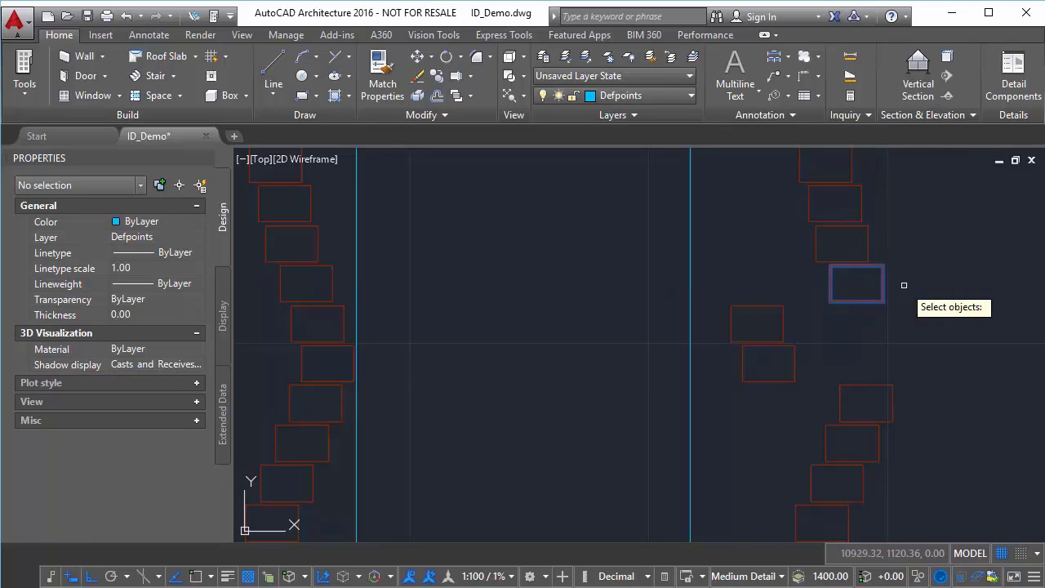
{"action": "key", "text": "Return"}
{"action": "left_click", "coordinate": [949, 290]}
{"action": "left_click", "coordinate": [837, 273]}
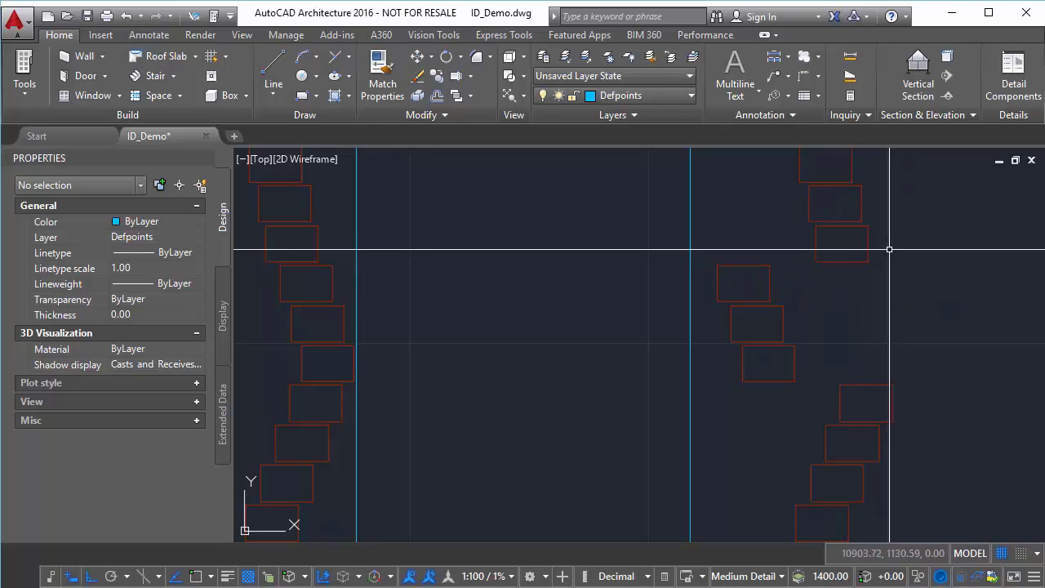
- Move the copied column's fifteenth- and sixteenth-lowest bricks horizontally inward about 235 units each, continuing the inward slope
{"action": "left_click", "coordinate": [868, 249]}
{"action": "key", "text": "Return"}
{"action": "left_click", "coordinate": [928, 241]}
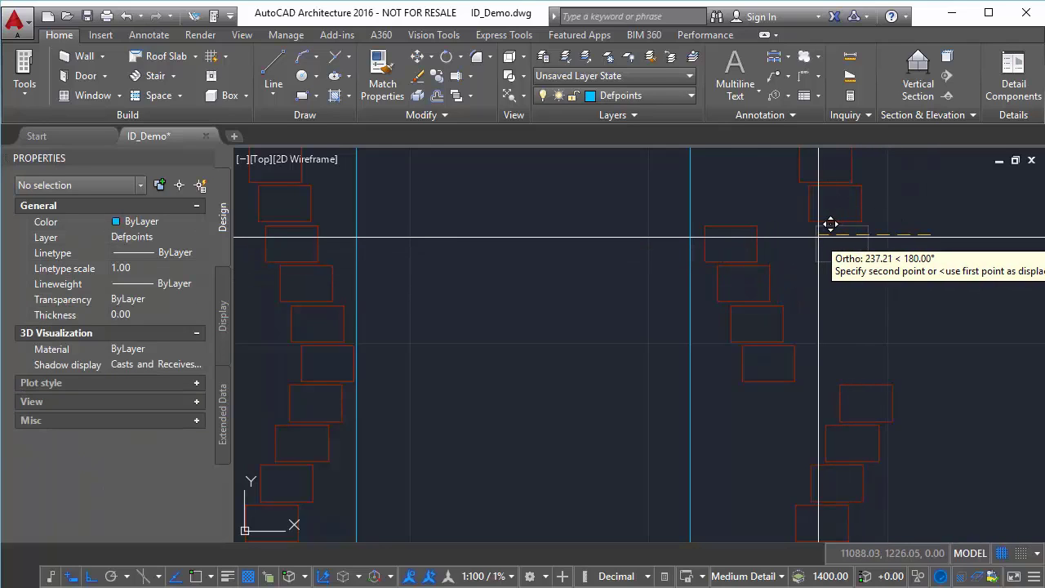
{"action": "left_click", "coordinate": [819, 237]}
{"action": "left_click", "coordinate": [882, 202]}
{"action": "left_click", "coordinate": [822, 205]}
{"action": "key", "text": "Return"}
{"action": "left_click", "coordinate": [890, 205]}
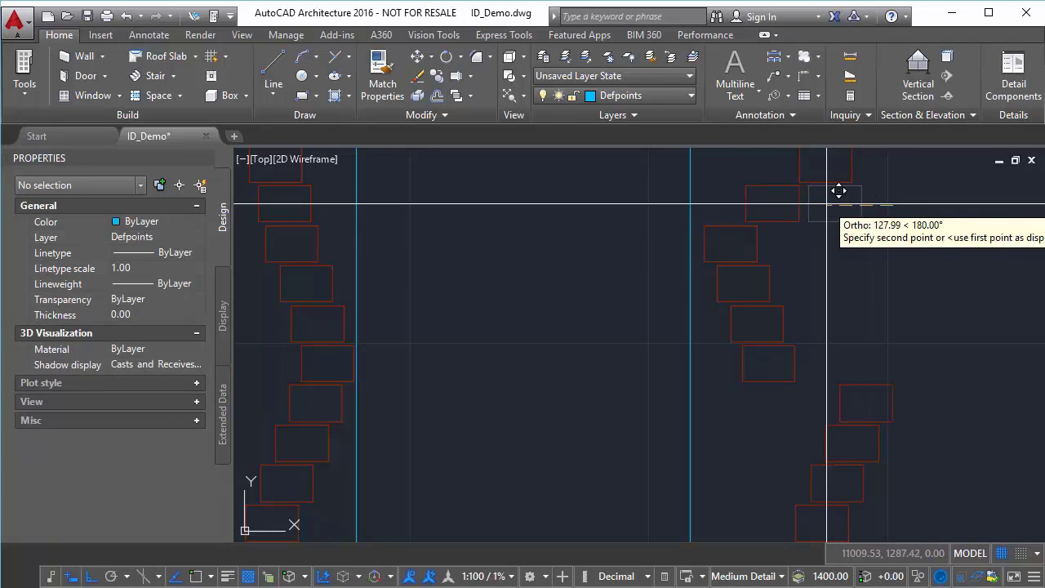
{"action": "left_click", "coordinate": [786, 196]}
{"action": "scroll", "coordinate": [782, 220], "scroll_direction": "down", "scroll_amount": 3}
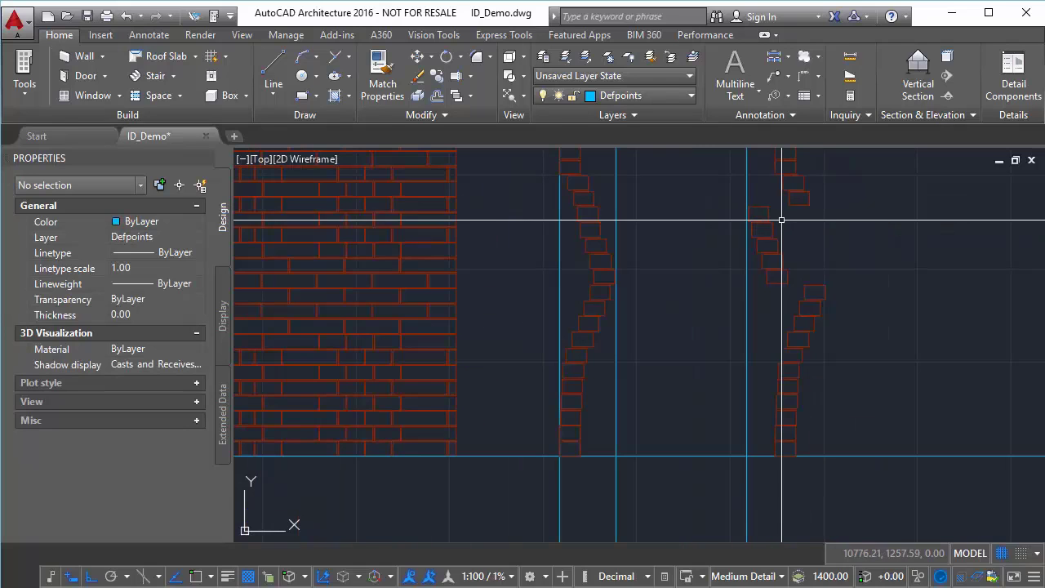
{"action": "middle_click_drag", "start_coordinate": [790, 254], "coordinate": [786, 306]}
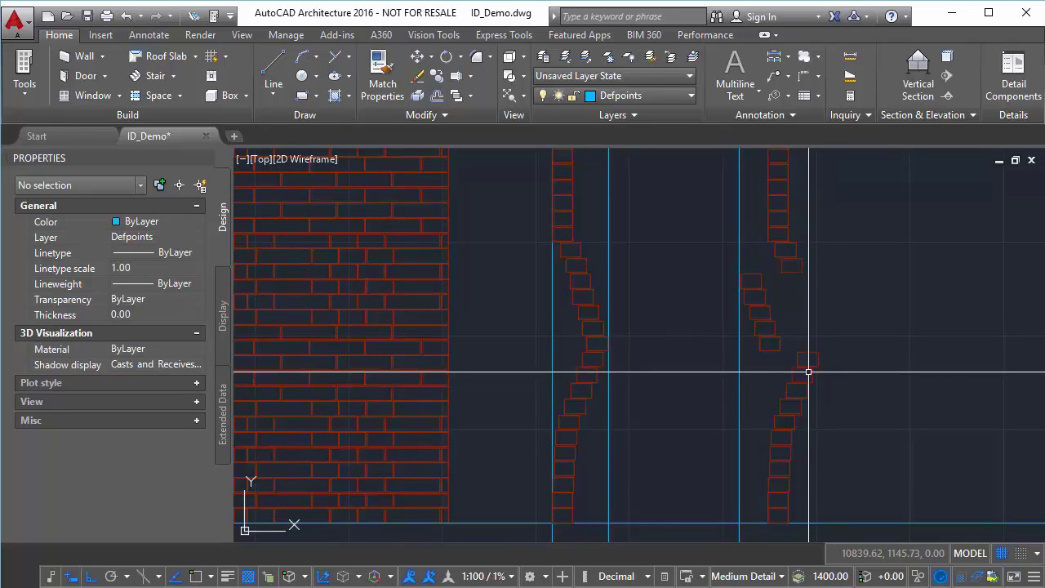
{"action": "scroll", "coordinate": [809, 371], "scroll_direction": "up", "scroll_amount": 3}
{"action": "scroll", "coordinate": [801, 378], "scroll_direction": "down", "scroll_amount": 3}
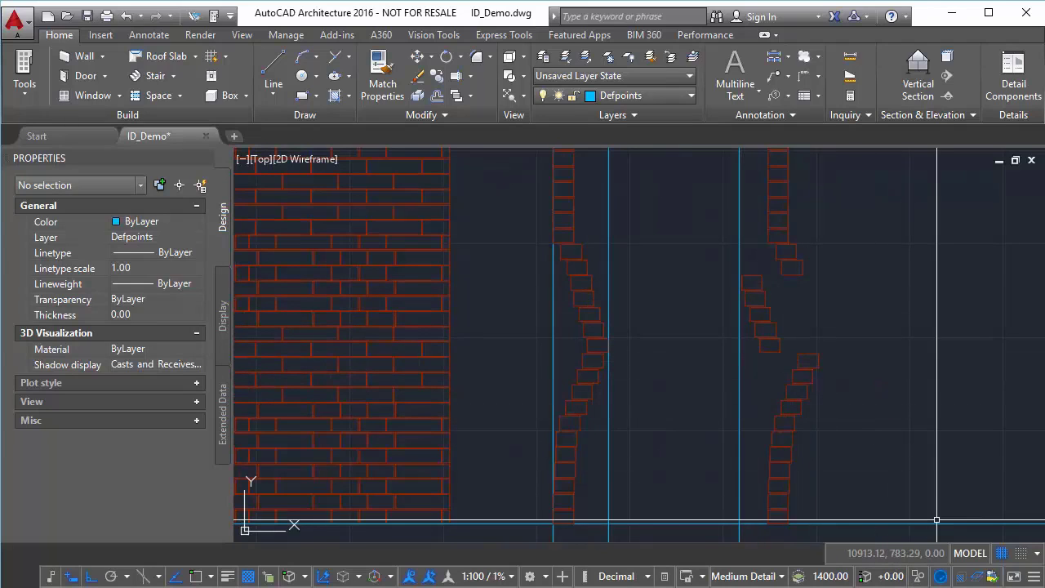
{"action": "scroll", "coordinate": [792, 370], "scroll_direction": "down", "scroll_amount": 3}
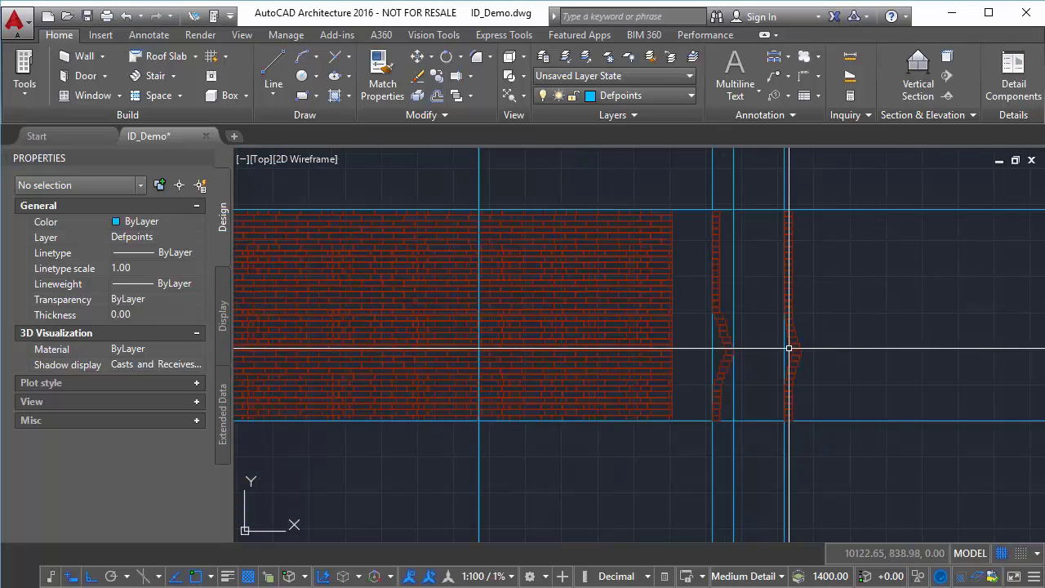
- Copy the vertical construction lines crossing the brick elevation horizontally to the left, within the brickwork
{"action": "scroll", "coordinate": [759, 335], "scroll_direction": "up", "scroll_amount": 3}
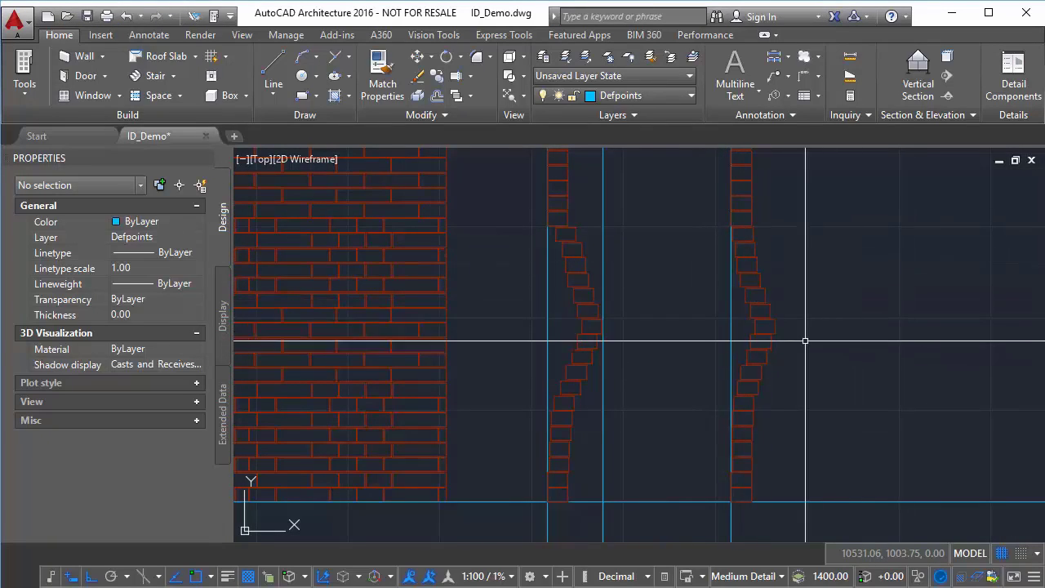
{"action": "mouse_move", "coordinate": [731, 350]}
{"action": "middle_mouse_down"}
{"action": "mouse_move", "coordinate": [716, 343]}
{"action": "mouse_move", "coordinate": [748, 357]}
{"action": "middle_mouse_up"}
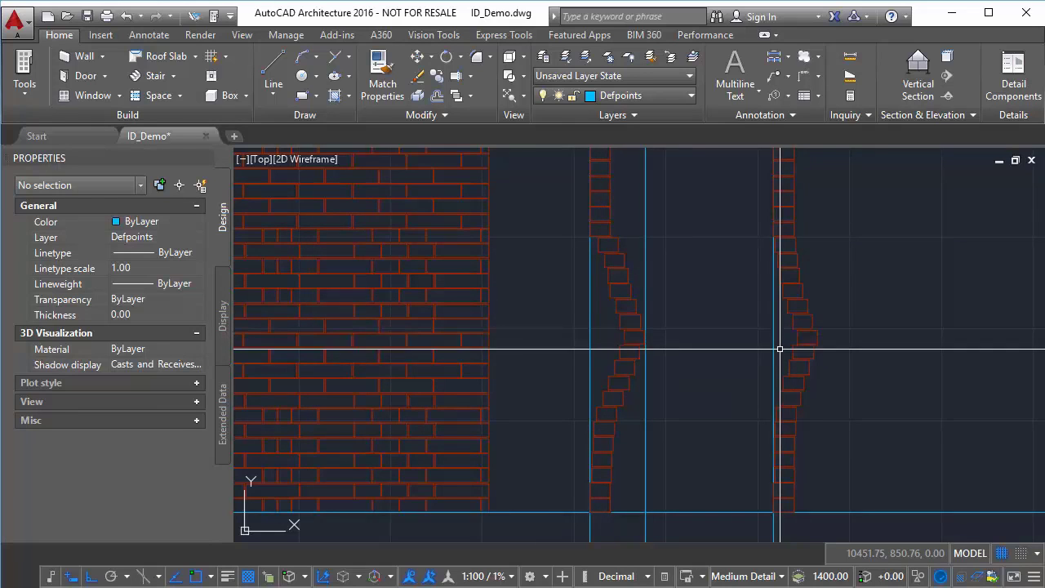
{"action": "scroll", "coordinate": [780, 348], "scroll_direction": "down", "scroll_amount": 2}
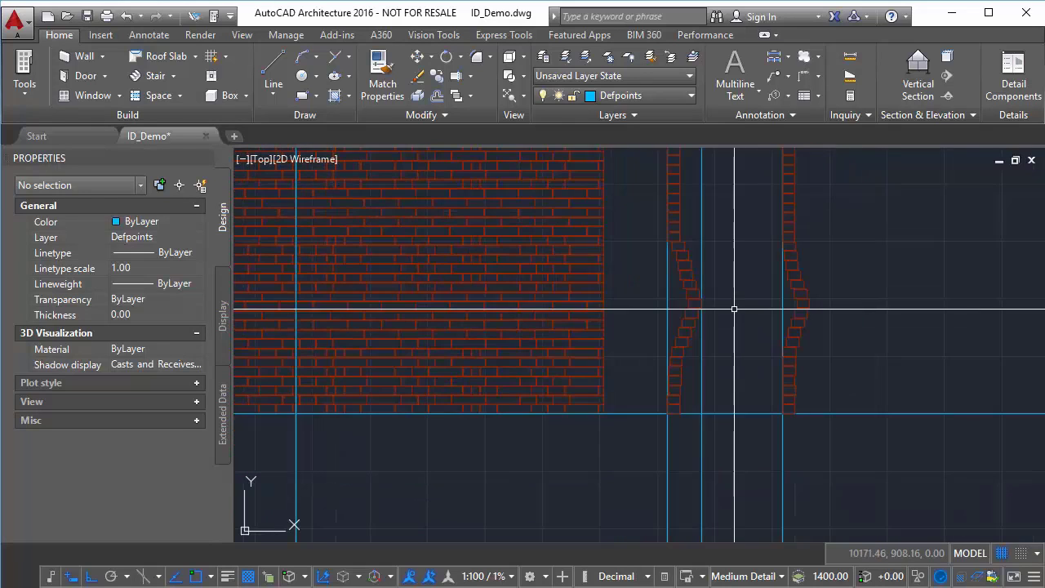
{"action": "middle_click_drag", "start_coordinate": [433, 310], "coordinate": [662, 341]}
{"action": "scroll", "coordinate": [553, 324], "scroll_direction": "down", "scroll_amount": 2}
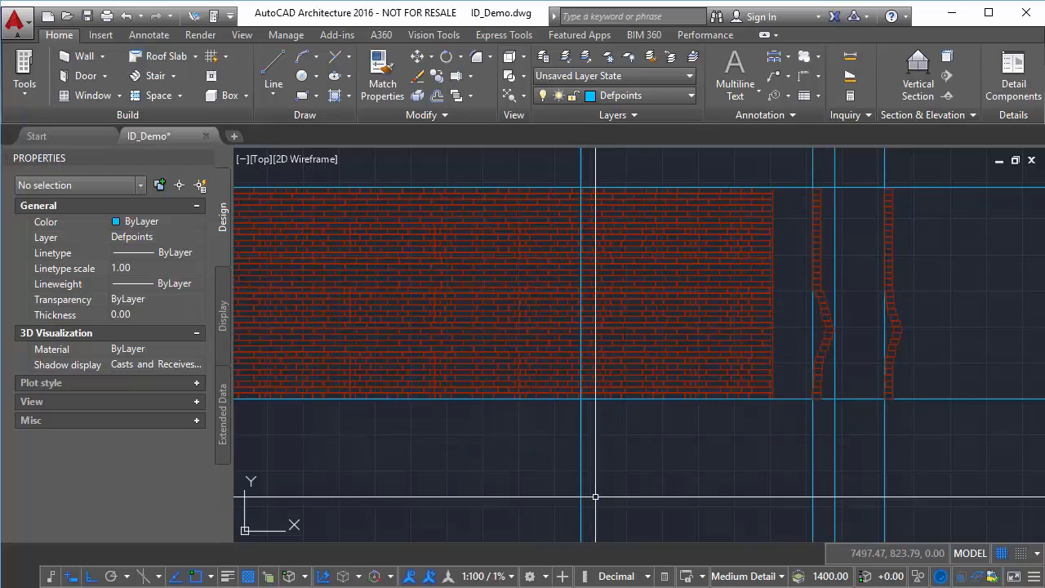
{"action": "left_click_drag", "start_coordinate": [624, 471], "coordinate": [540, 451]}
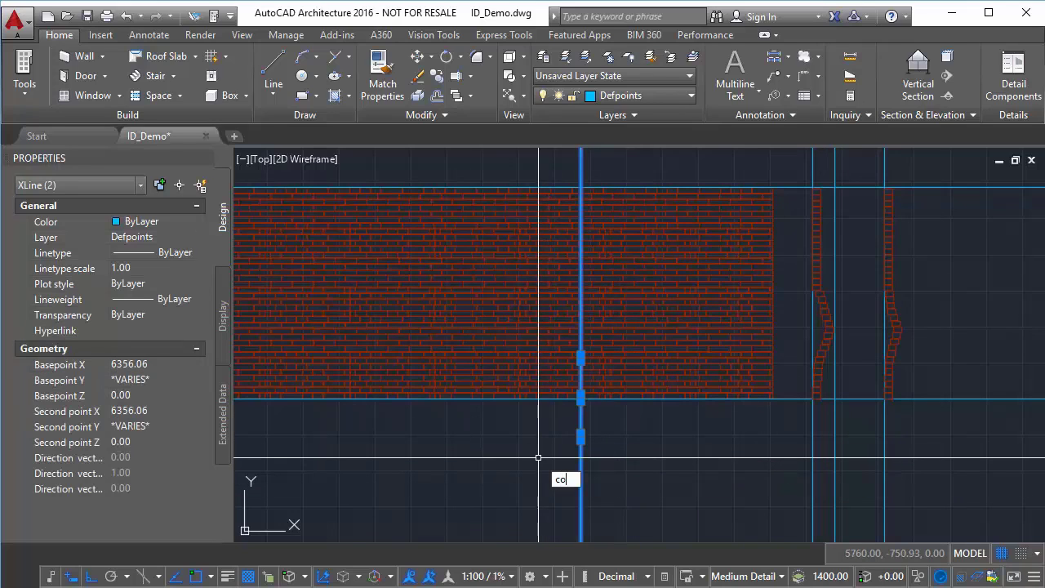
{"action": "key", "text": "Return"}
{"action": "left_click", "coordinate": [642, 460]}
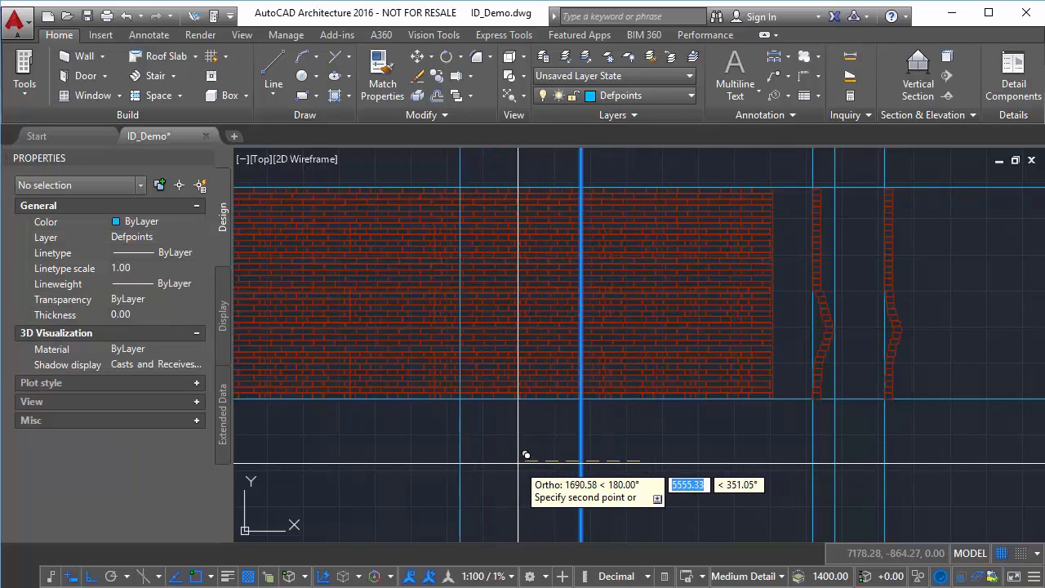
{"action": "left_click", "coordinate": [532, 463]}
{"action": "key", "text": "Escape"}
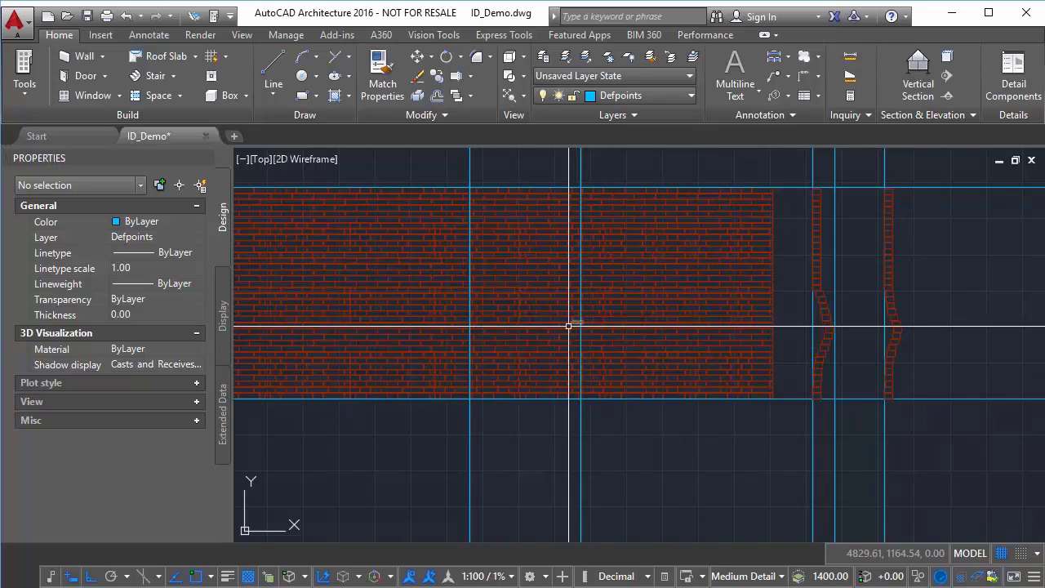
- Draw horizontal construction lines across the elevation and both columns, level with the upper and lower ends of the brick bulge
{"action": "middle_click_drag", "start_coordinate": [553, 318], "coordinate": [563, 339]}
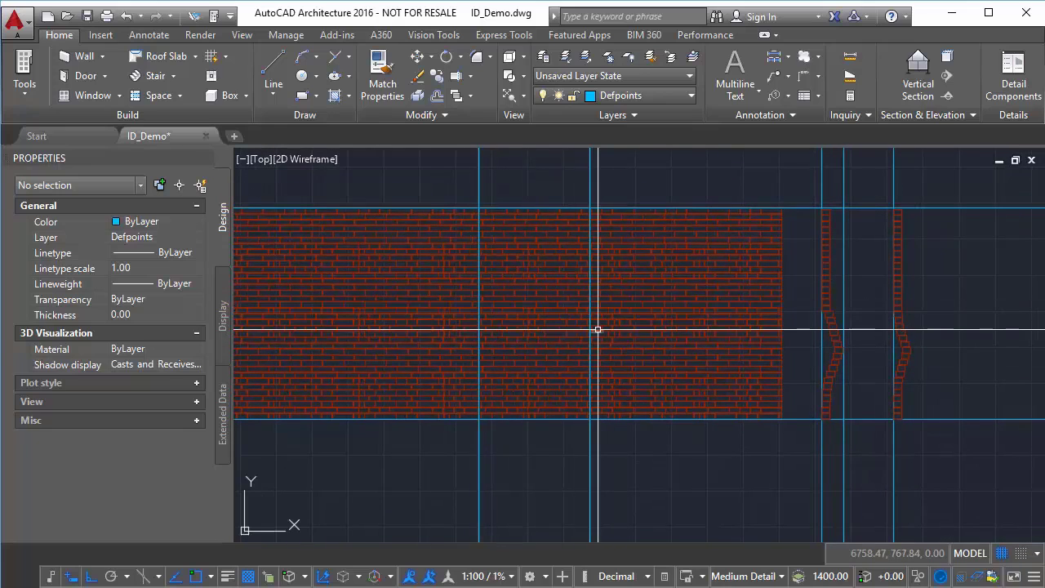
{"action": "mouse_move", "coordinate": [554, 260]}
{"action": "middle_mouse_down"}
{"action": "mouse_move", "coordinate": [576, 282]}
{"action": "mouse_move", "coordinate": [703, 288]}
{"action": "middle_mouse_up"}
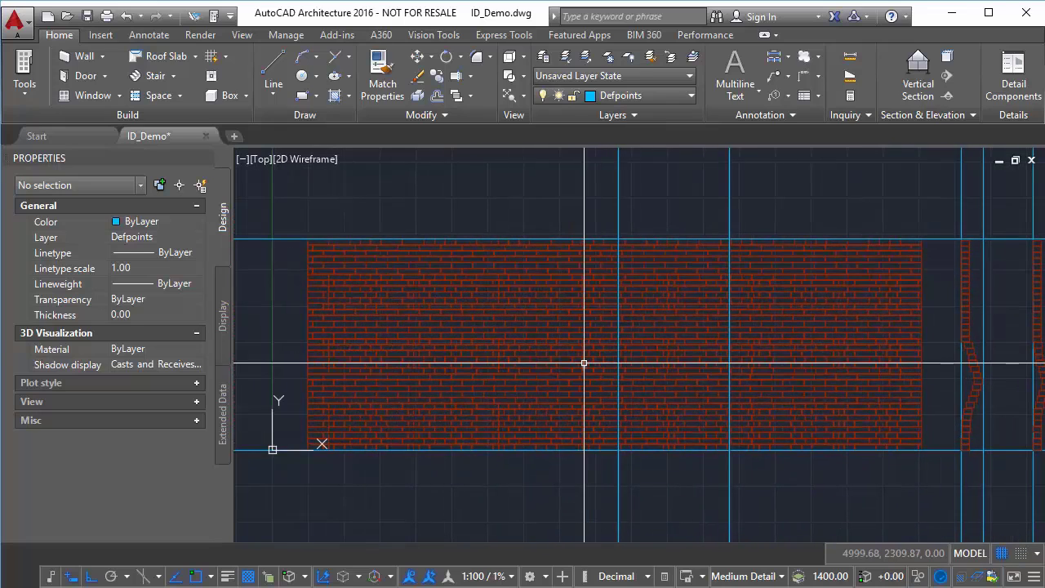
{"action": "middle_click_drag", "start_coordinate": [824, 327], "coordinate": [630, 333]}
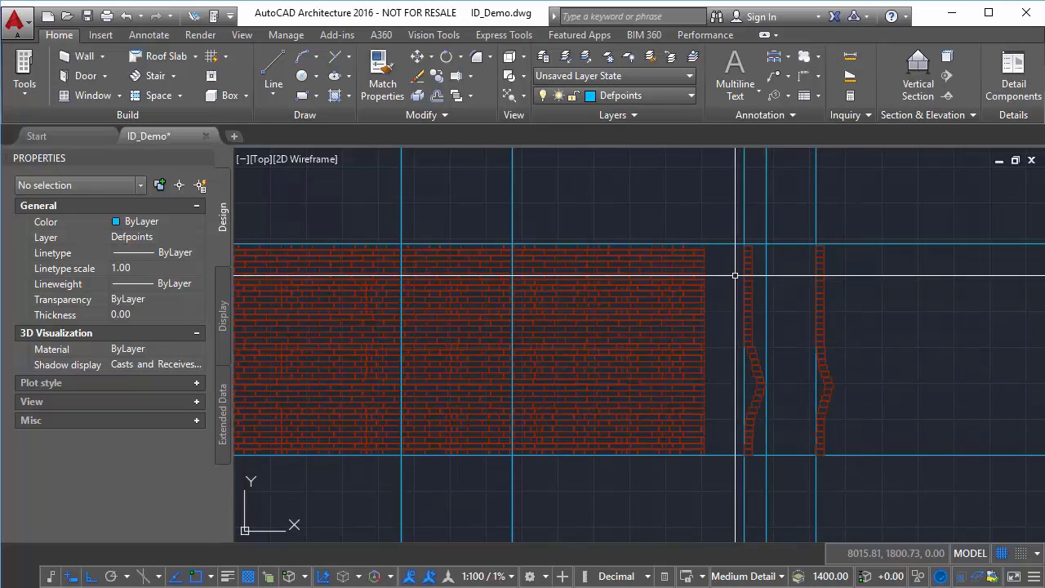
{"action": "scroll", "coordinate": [740, 384], "scroll_direction": "up", "scroll_amount": 4}
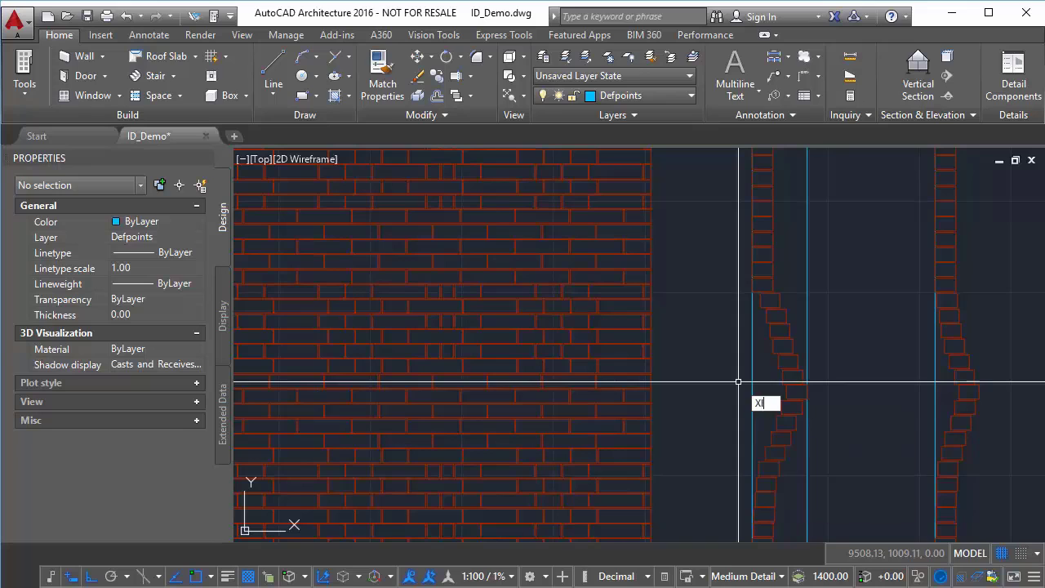
{"action": "left_click", "coordinate": [740, 382]}
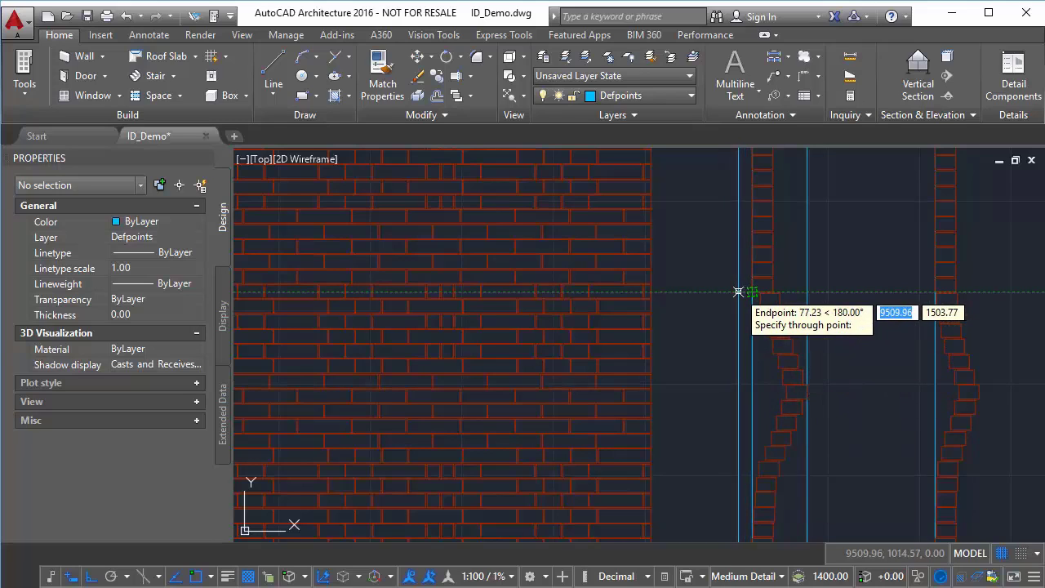
{"action": "left_click", "coordinate": [738, 291]}
{"action": "key", "text": "Return"}
{"action": "type", "text": "xh"}
{"action": "key", "text": "Return"}
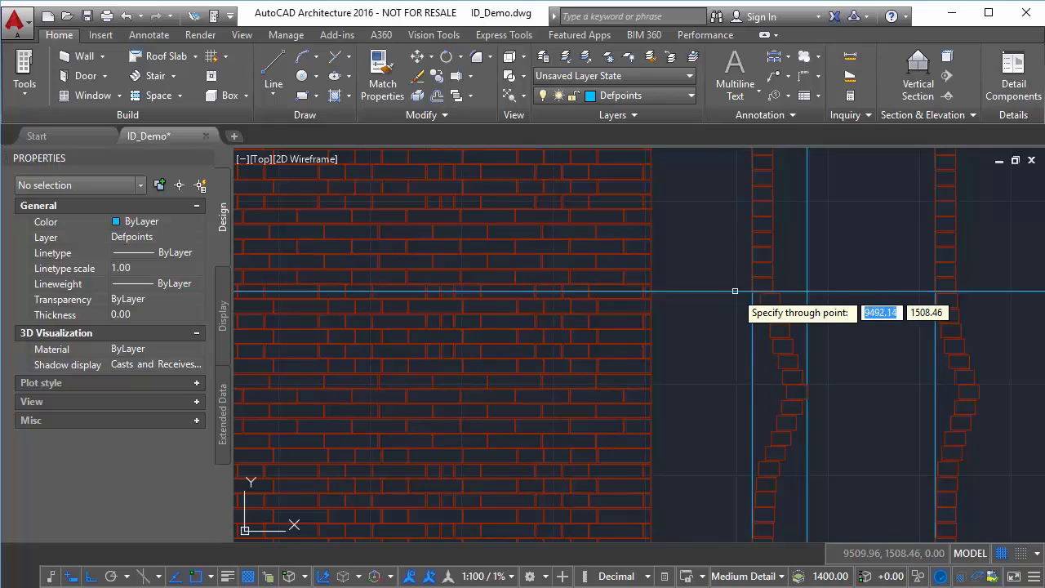
{"action": "left_click", "coordinate": [747, 292]}
{"action": "middle_click_drag", "start_coordinate": [858, 409], "coordinate": [813, 296]}
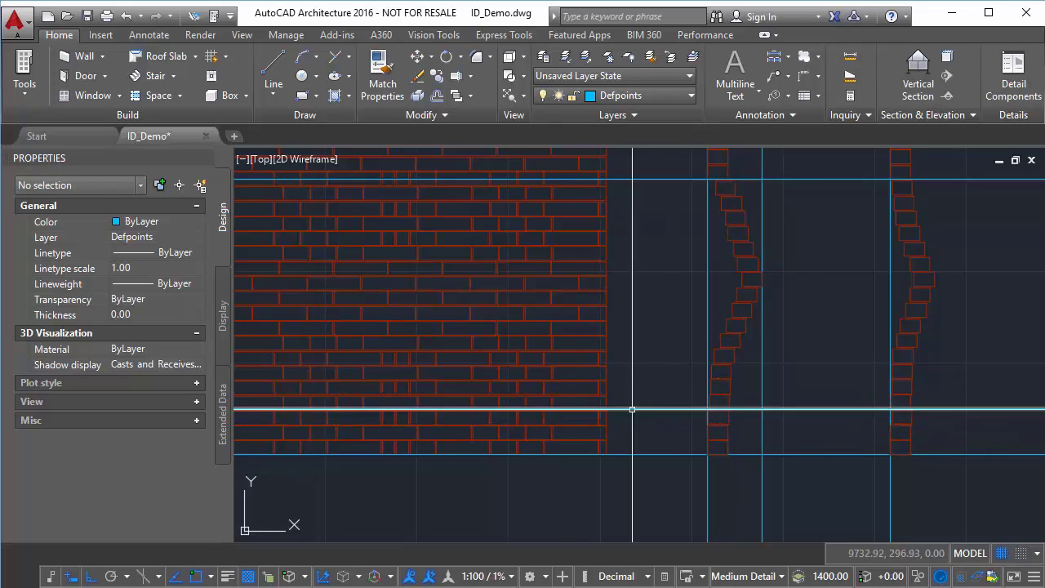
- Examine how the bulges of both brick columns line up with the construction lines crossing the elevation
{"action": "middle_click_drag", "start_coordinate": [630, 411], "coordinate": [840, 392]}
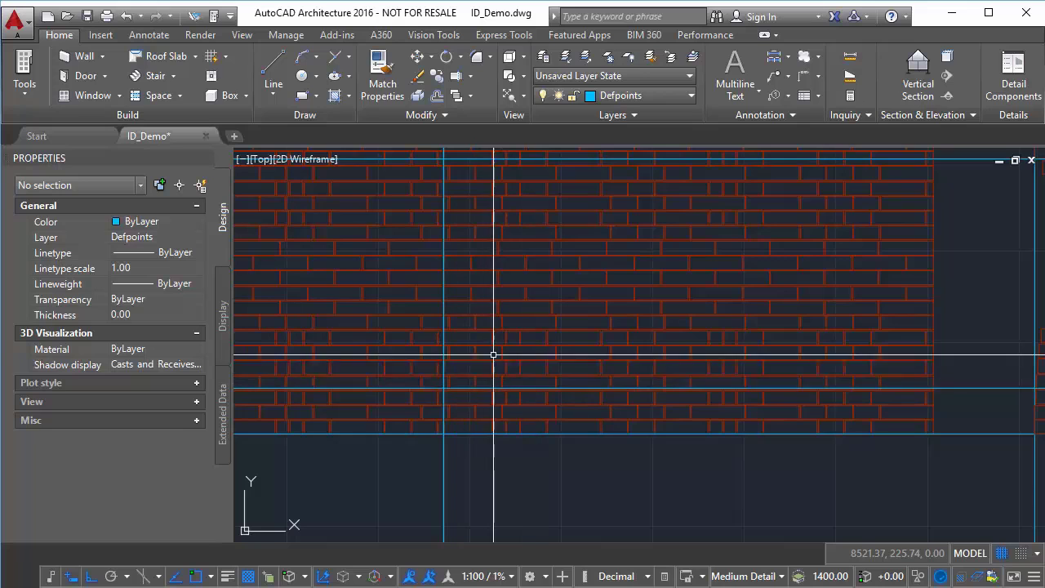
{"action": "middle_click_drag", "start_coordinate": [493, 355], "coordinate": [493, 393]}
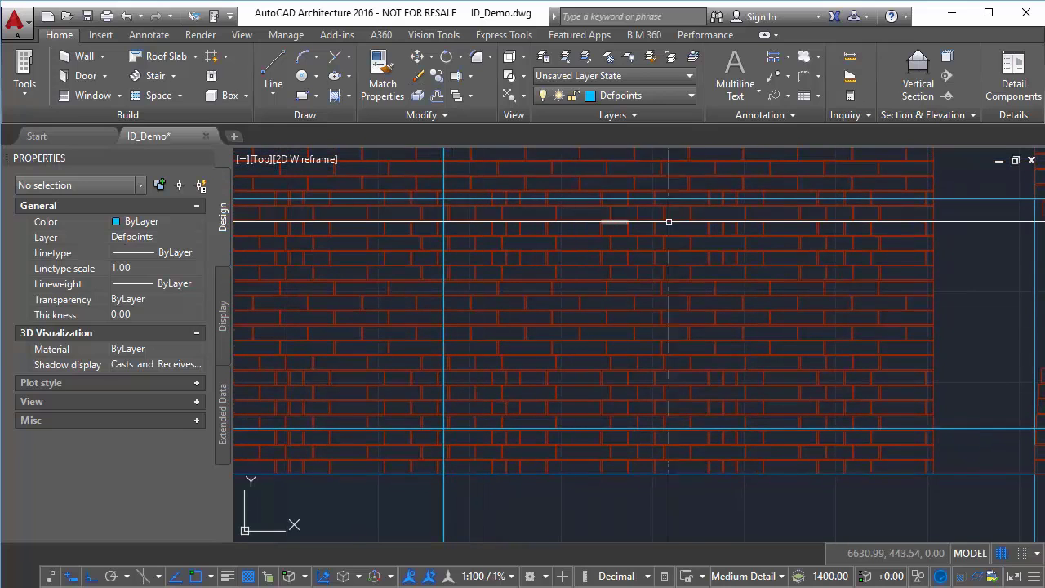
{"action": "middle_click_drag", "start_coordinate": [732, 295], "coordinate": [575, 309]}
{"action": "scroll", "coordinate": [570, 315], "scroll_direction": "down", "scroll_amount": 2}
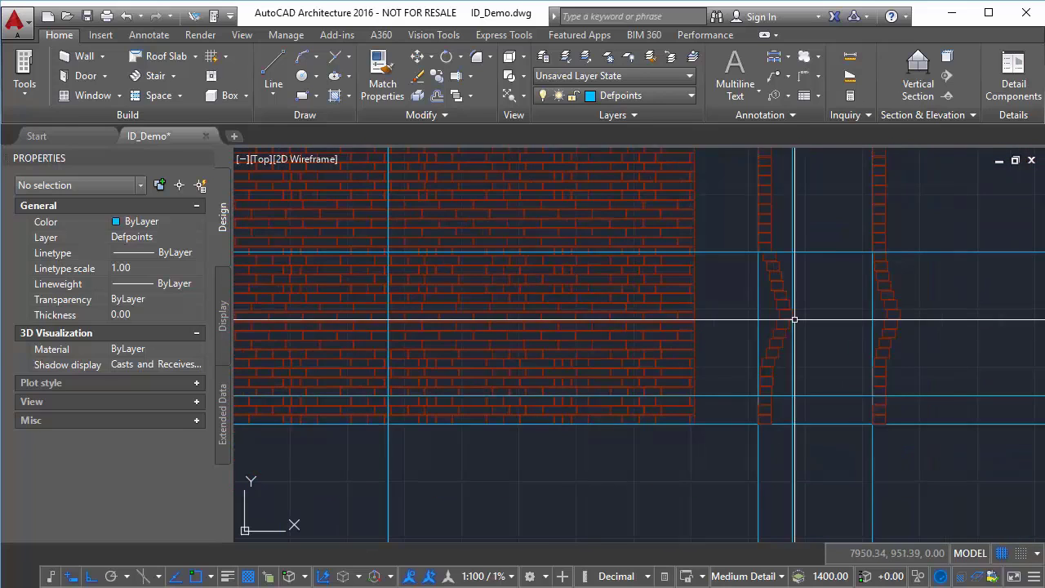
{"action": "middle_click_drag", "start_coordinate": [827, 288], "coordinate": [718, 359]}
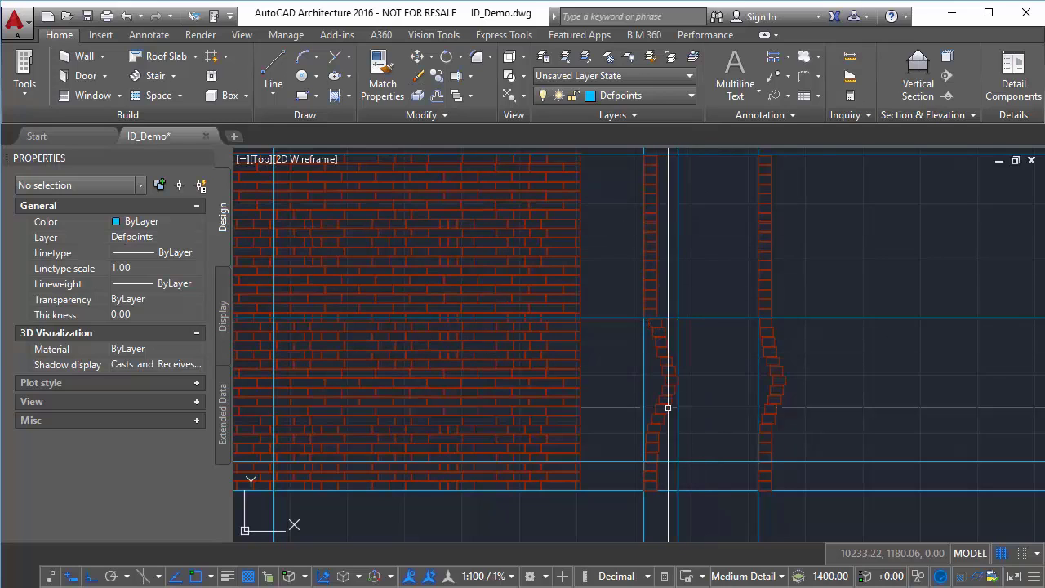
{"action": "middle_click_drag", "start_coordinate": [770, 427], "coordinate": [684, 385]}
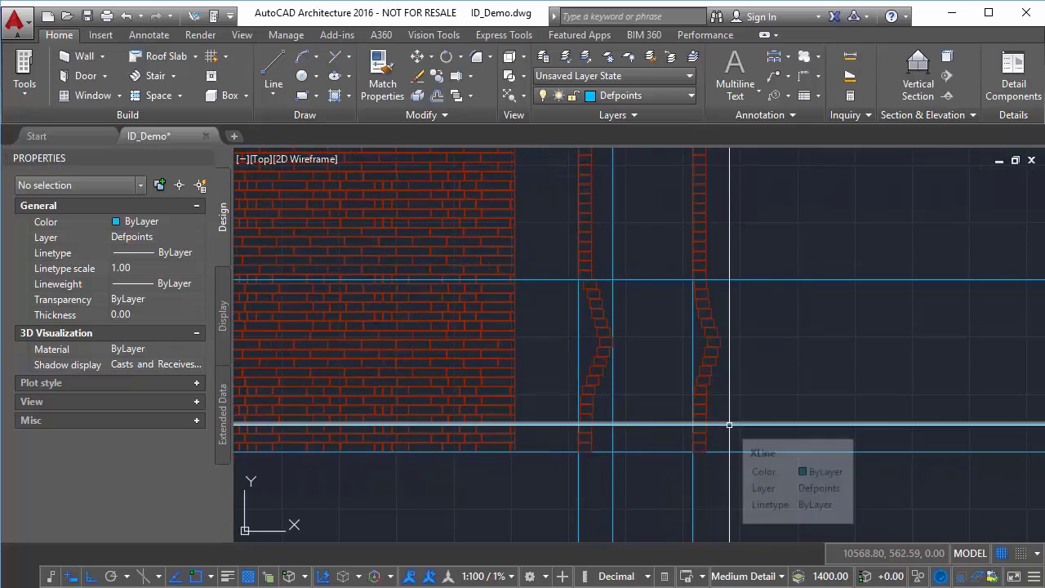
{"action": "middle_click_drag", "start_coordinate": [765, 355], "coordinate": [799, 325]}
{"action": "scroll", "coordinate": [800, 331], "scroll_direction": "down", "scroll_amount": 2}
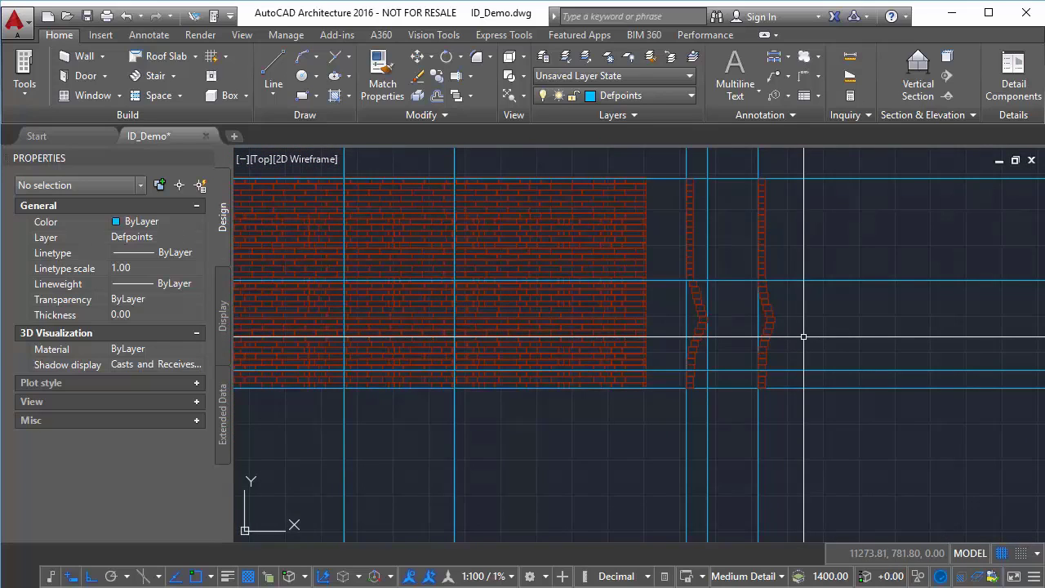
{"action": "middle_click_drag", "start_coordinate": [507, 284], "coordinate": [622, 322]}
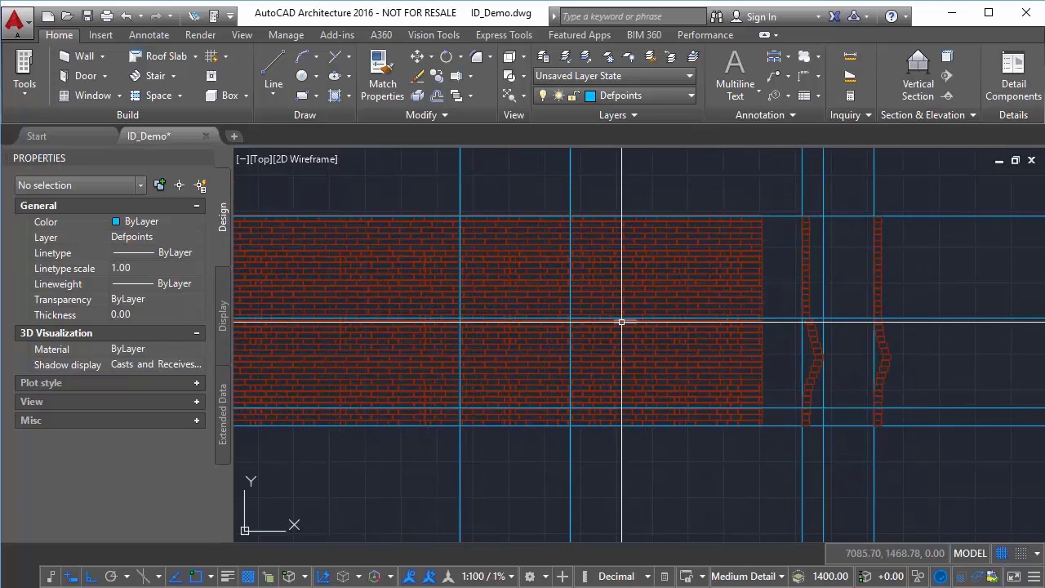
{"action": "scroll", "coordinate": [669, 360], "scroll_direction": "down", "scroll_amount": 2}
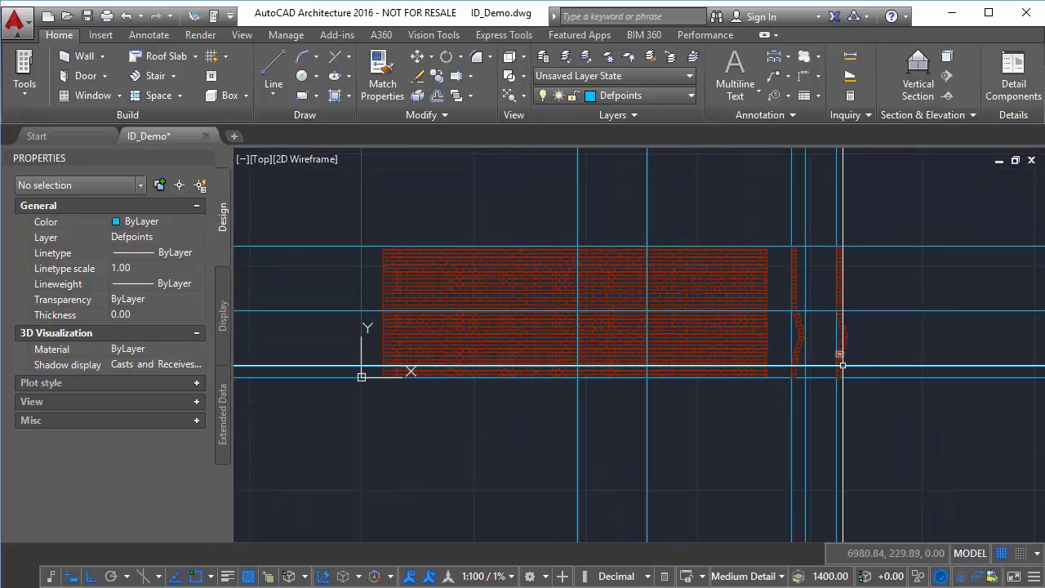
{"action": "scroll", "coordinate": [843, 353], "scroll_direction": "up", "scroll_amount": 3}
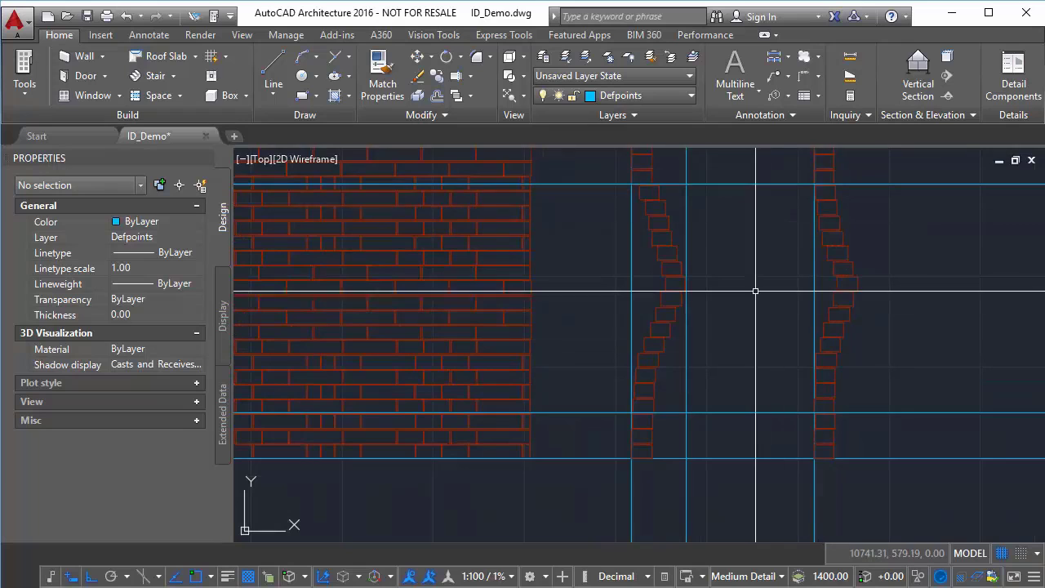
{"action": "scroll", "coordinate": [755, 294], "scroll_direction": "down", "scroll_amount": 2}
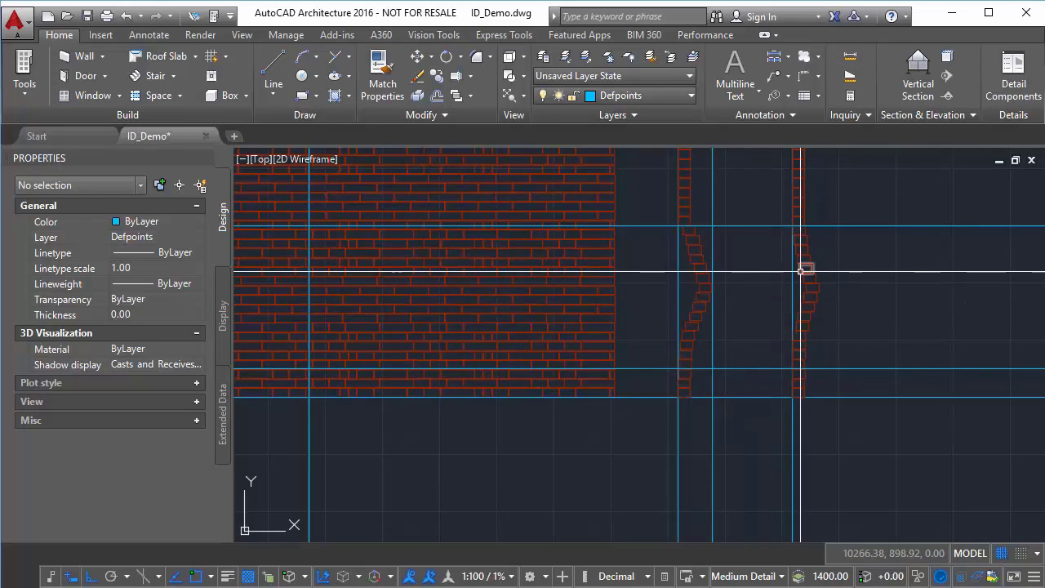
{"action": "scroll", "coordinate": [782, 269], "scroll_direction": "up", "scroll_amount": 5}
{"action": "scroll", "coordinate": [751, 273], "scroll_direction": "down", "scroll_amount": 2}
{"action": "scroll", "coordinate": [679, 270], "scroll_direction": "up", "scroll_amount": 1}
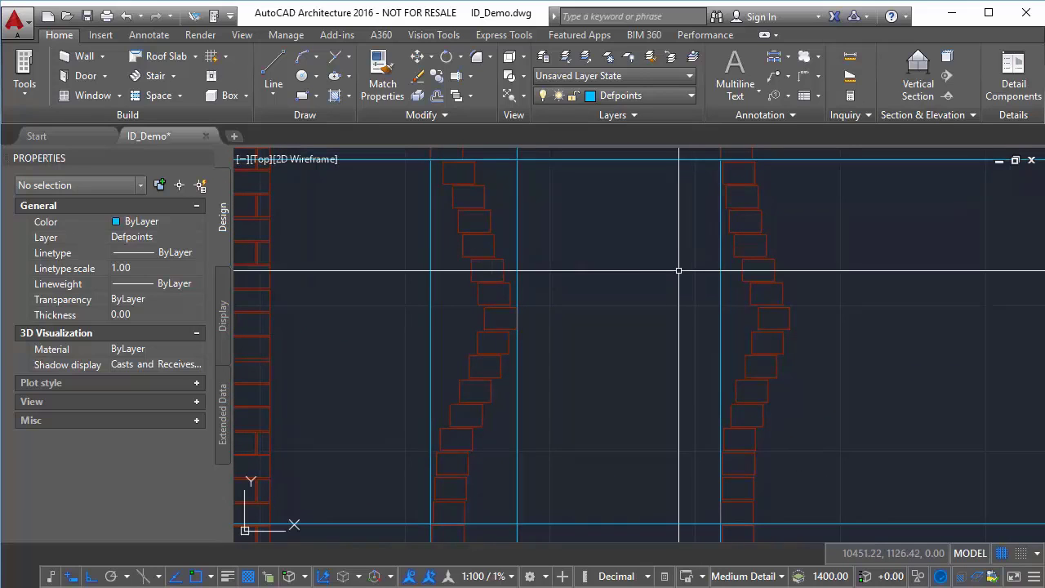
{"action": "scroll", "coordinate": [645, 287], "scroll_direction": "down", "scroll_amount": 2}
- Draw three connected lines around the gap between the vertical construction line and the second column's uppermost offset brick
{"action": "scroll", "coordinate": [664, 291], "scroll_direction": "up", "scroll_amount": 8}
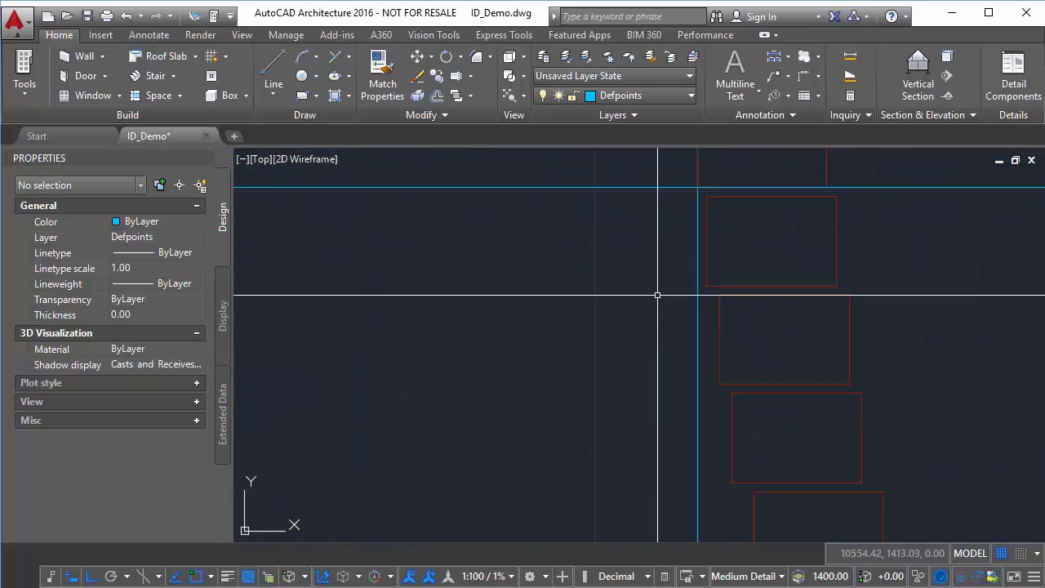
{"action": "key", "text": "l"}
{"action": "key", "text": "Return"}
{"action": "left_click", "coordinate": [698, 287]}
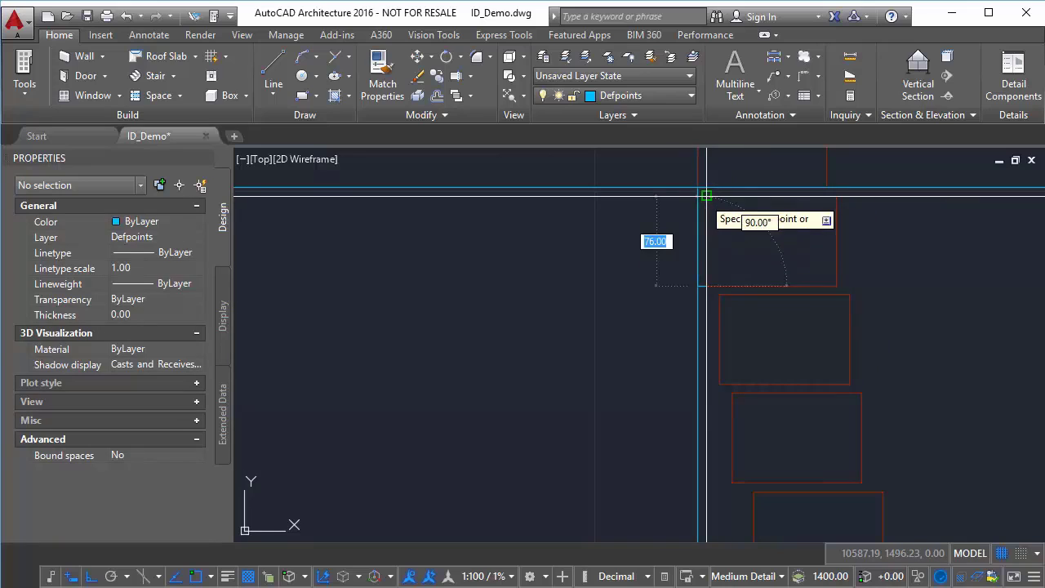
{"action": "left_click", "coordinate": [707, 196]}
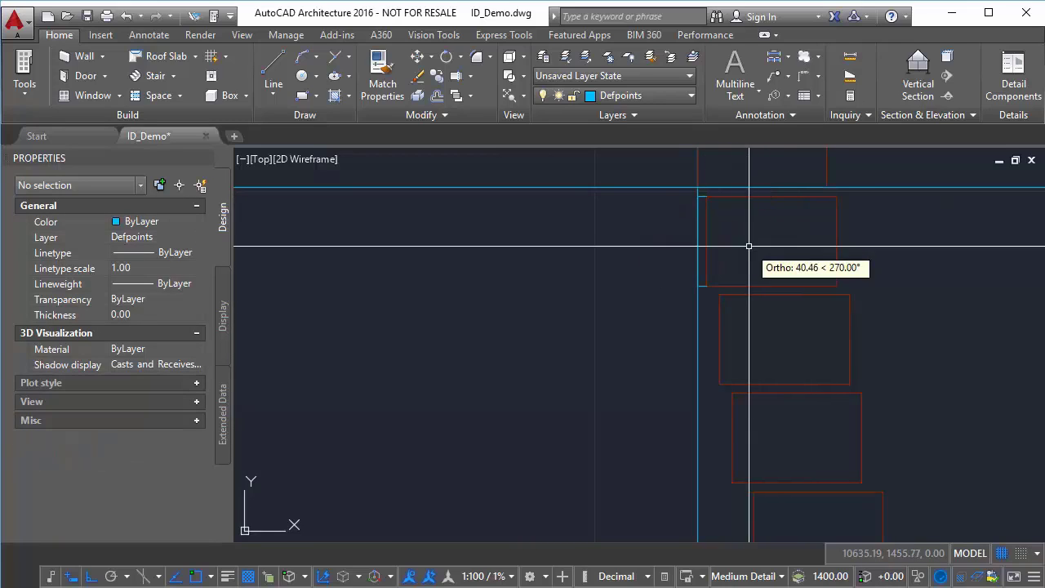
{"action": "key", "text": "Escape"}
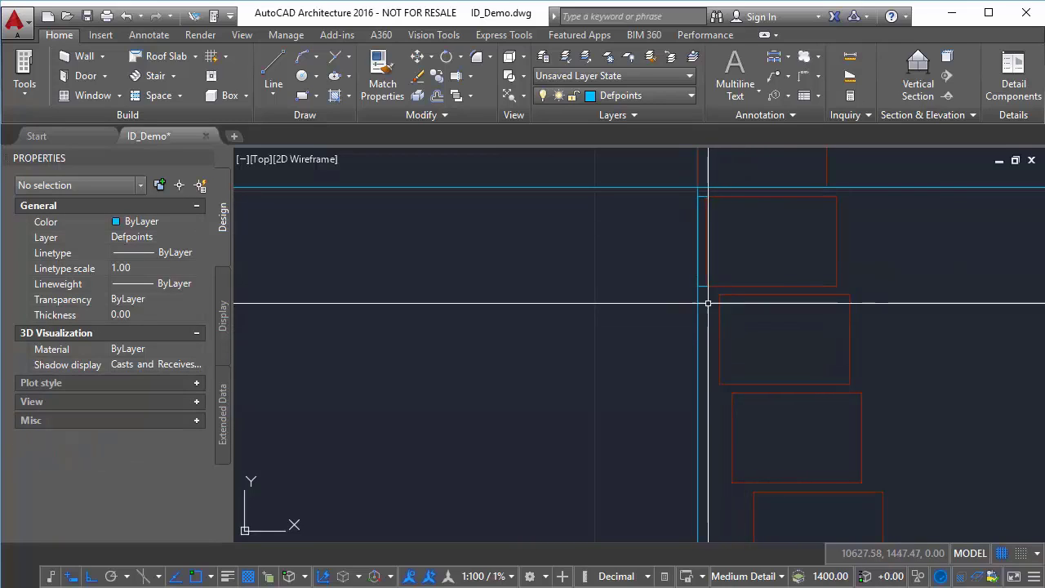
{"action": "scroll", "coordinate": [704, 295], "scroll_direction": "up", "scroll_amount": 3}
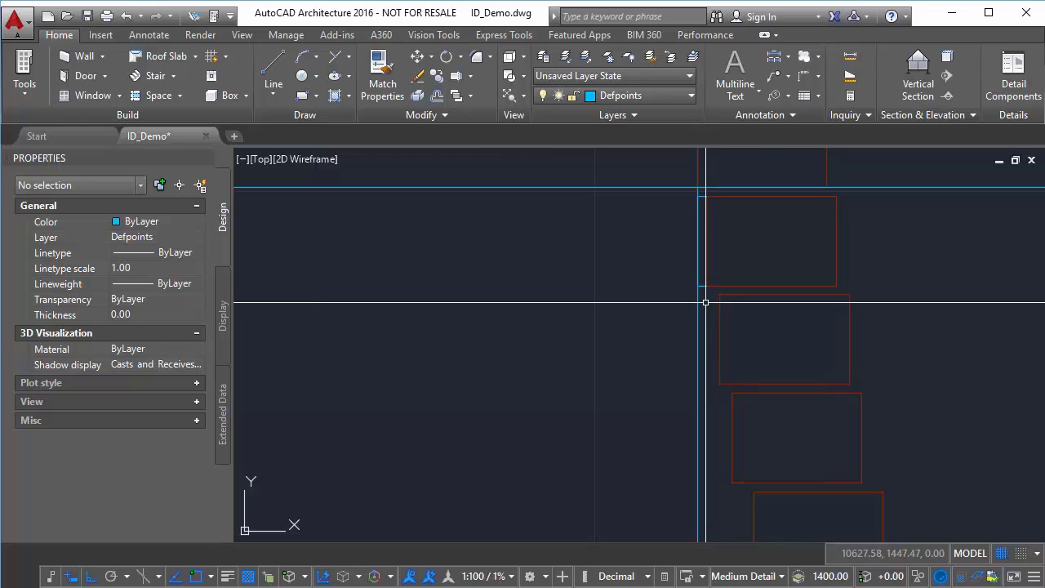
{"action": "middle_click_drag", "start_coordinate": [710, 237], "coordinate": [712, 371]}
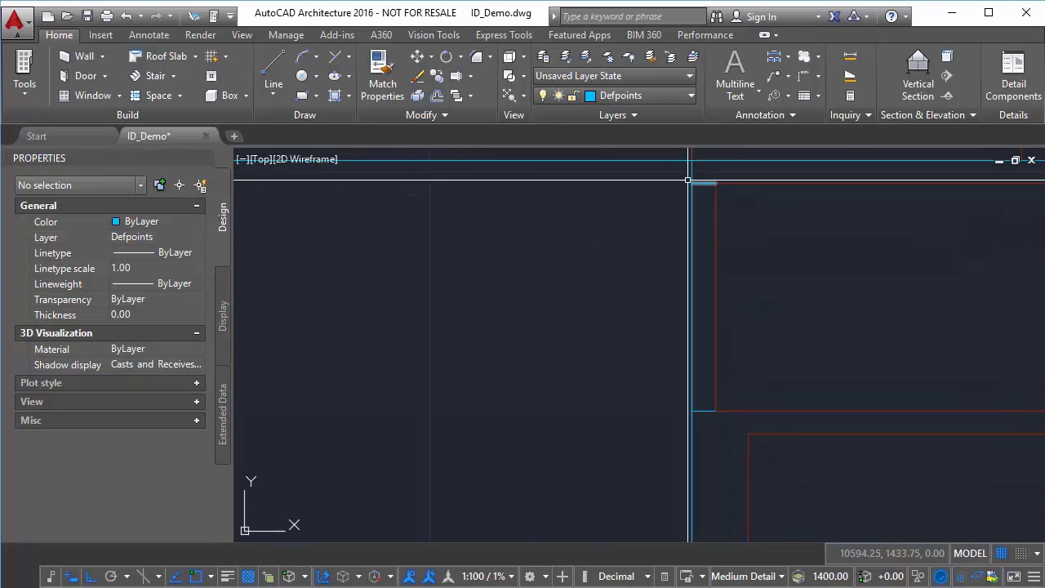
{"action": "left_click", "coordinate": [672, 176]}
{"action": "left_click", "coordinate": [730, 441]}
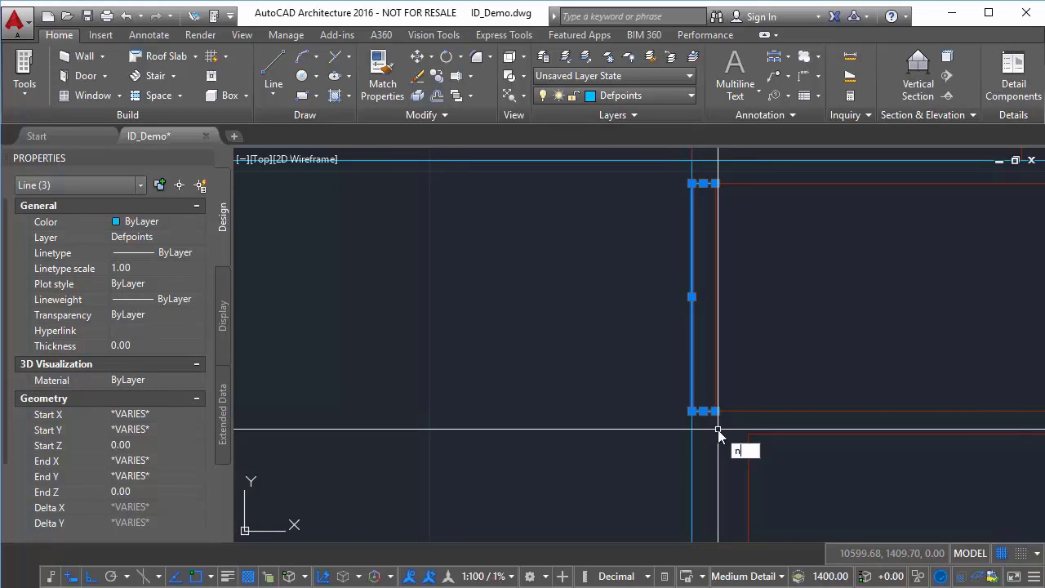
{"action": "type", "text": "avswheelopacitybig"}
{"action": "key", "text": "Return"}
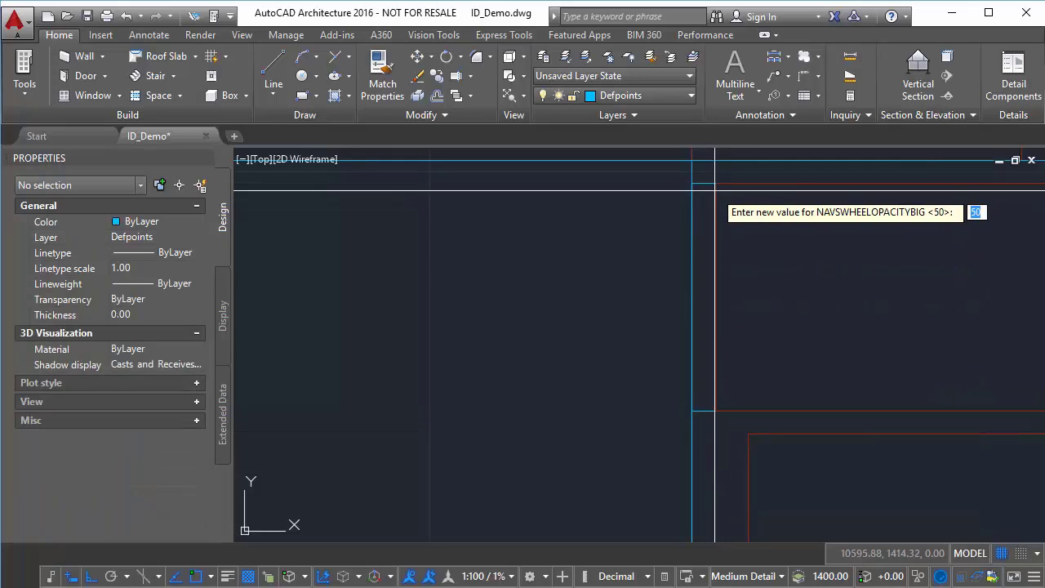
{"action": "key", "text": "Escape"}
- Copy the three-line gap outline from the second column's uppermost offset brick to the side of the brick beneath it
{"action": "left_click", "coordinate": [686, 177]}
{"action": "left_click", "coordinate": [722, 443]}
{"action": "type", "text": "c"}
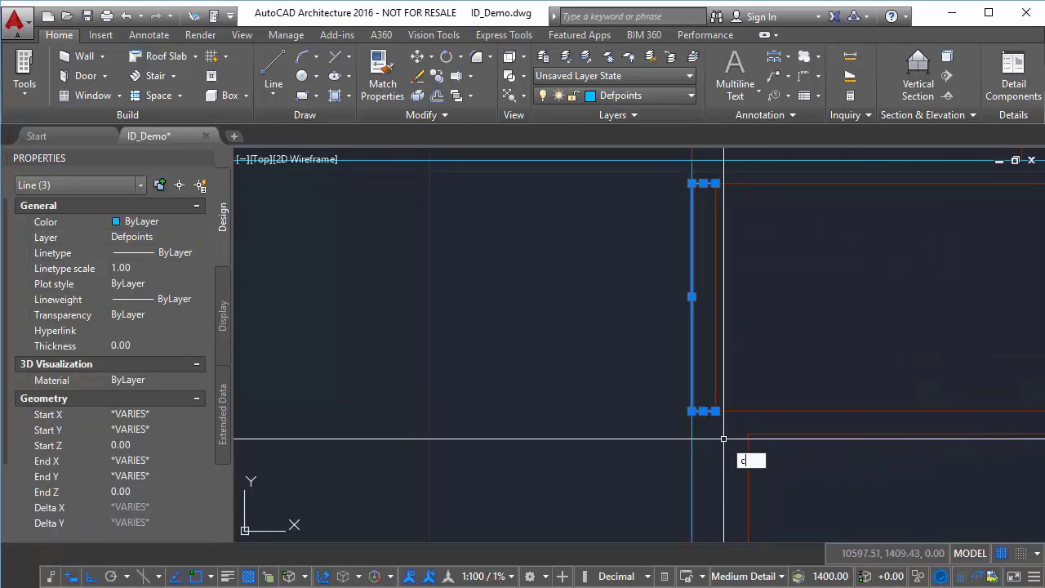
{"action": "type", "text": "o"}
{"action": "key", "text": "Return"}
{"action": "left_click", "coordinate": [716, 183]}
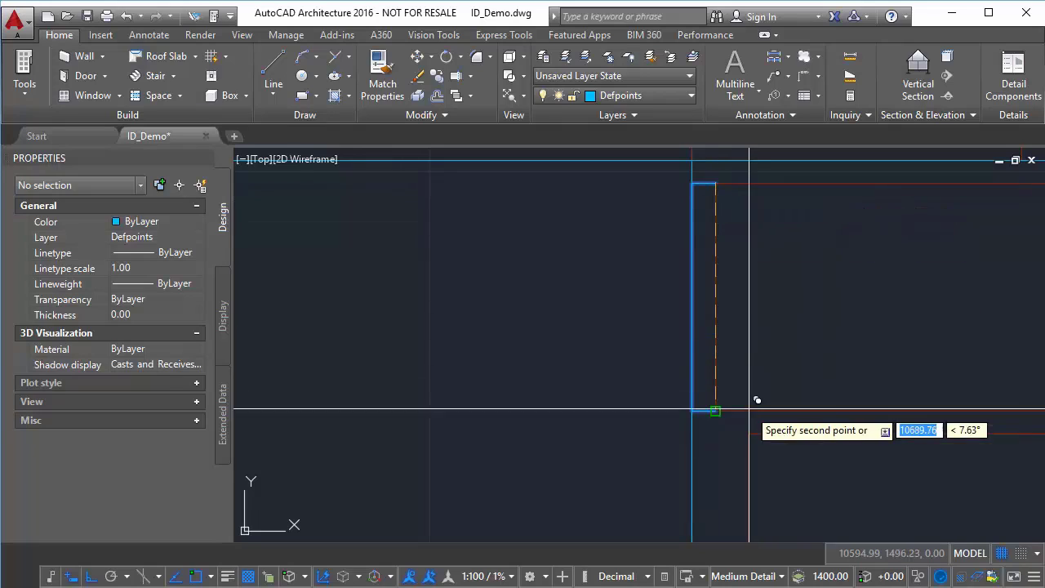
{"action": "middle_click_drag", "start_coordinate": [751, 427], "coordinate": [716, 233]}
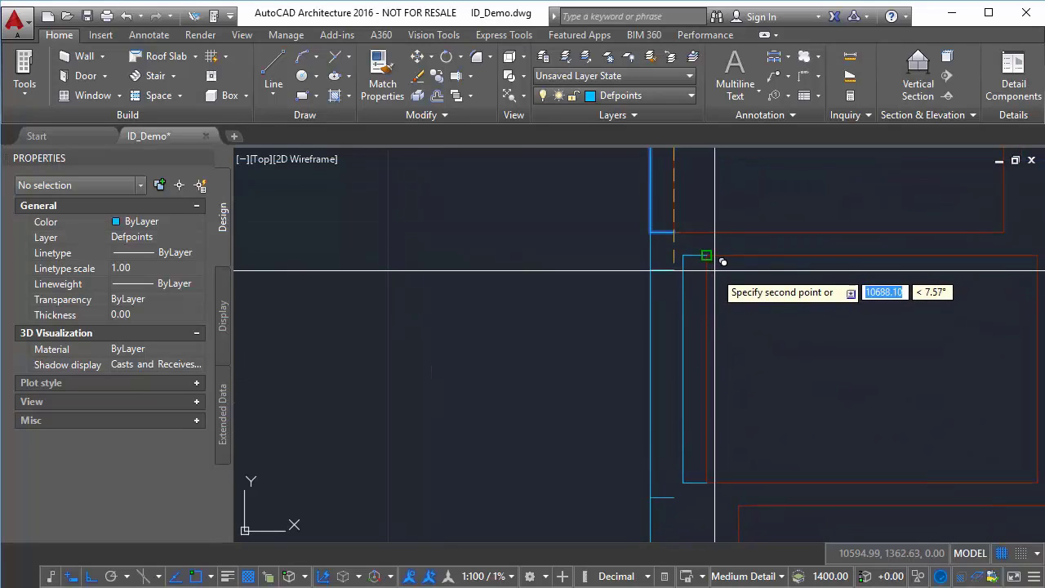
{"action": "key", "text": "Escape"}
{"action": "left_click", "coordinate": [626, 238]}
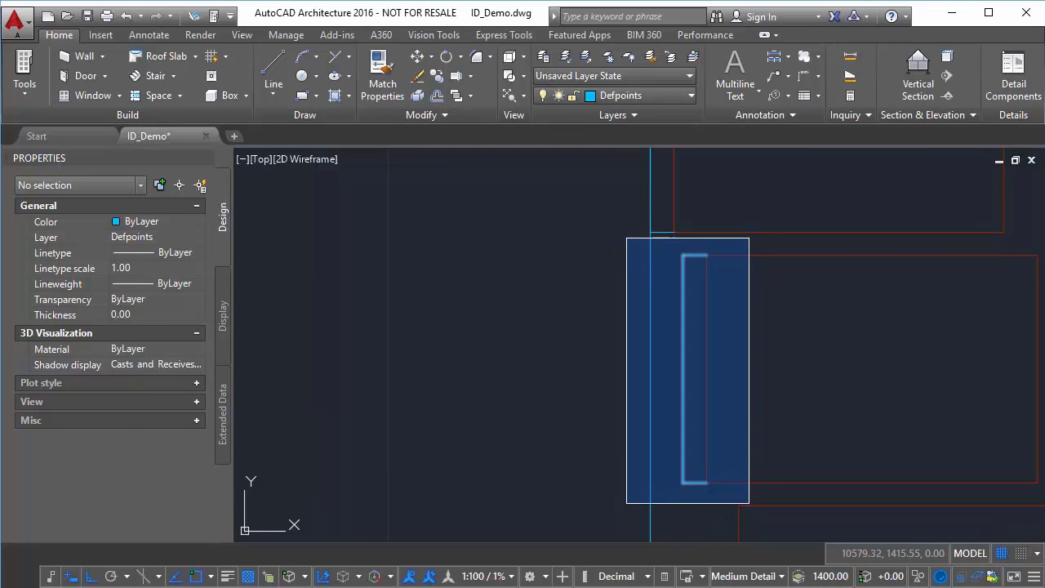
{"action": "left_click", "coordinate": [751, 498]}
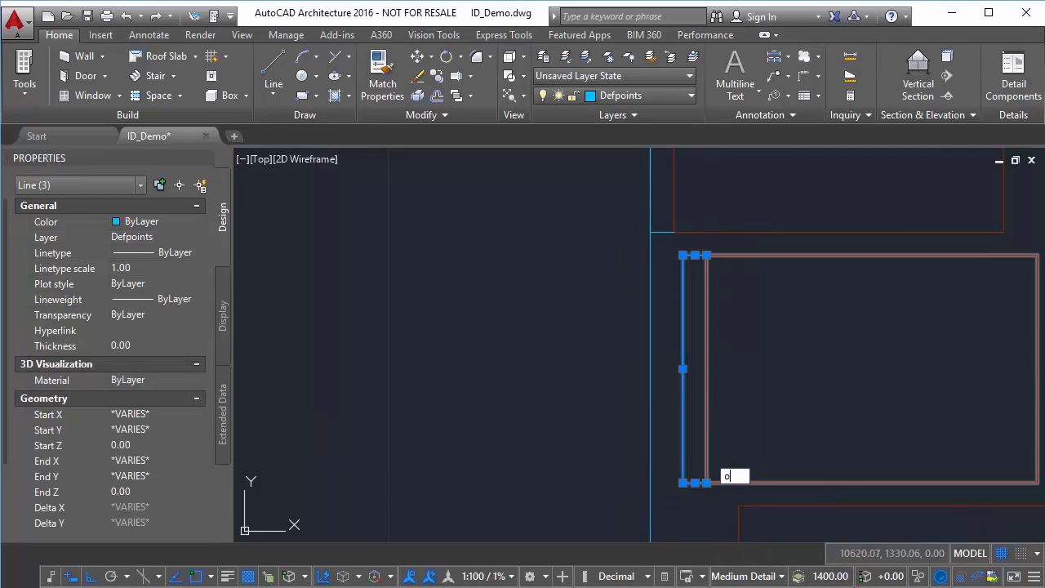
{"action": "type", "text": "o"}
{"action": "key", "text": "Return"}
{"action": "left_click", "coordinate": [708, 256]}
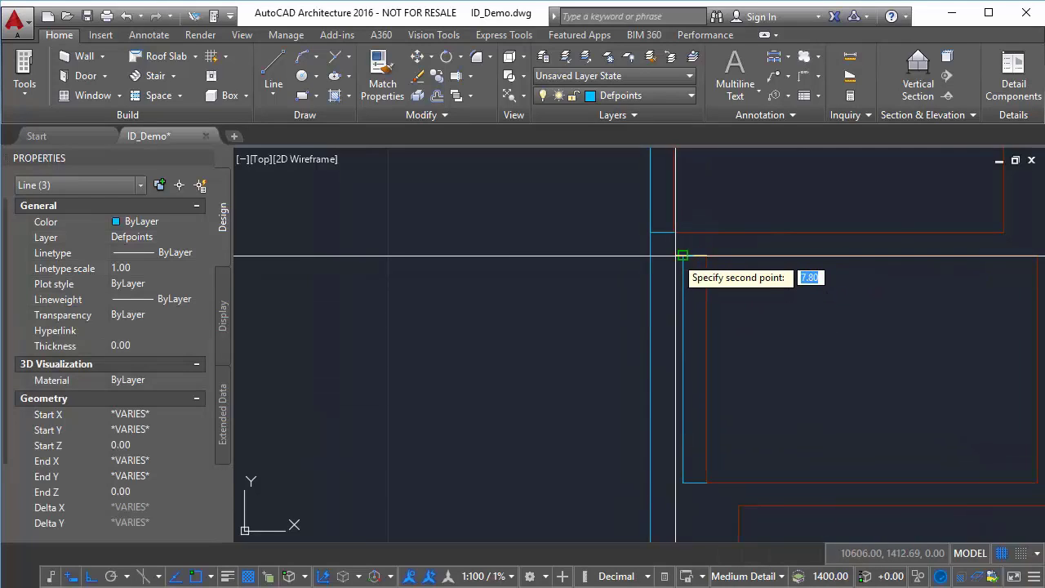
{"action": "left_click", "coordinate": [683, 256]}
- Copy the second offset brick's gap outline one outline width horizontally towards the column's vertical construction line
{"action": "left_click", "coordinate": [670, 243]}
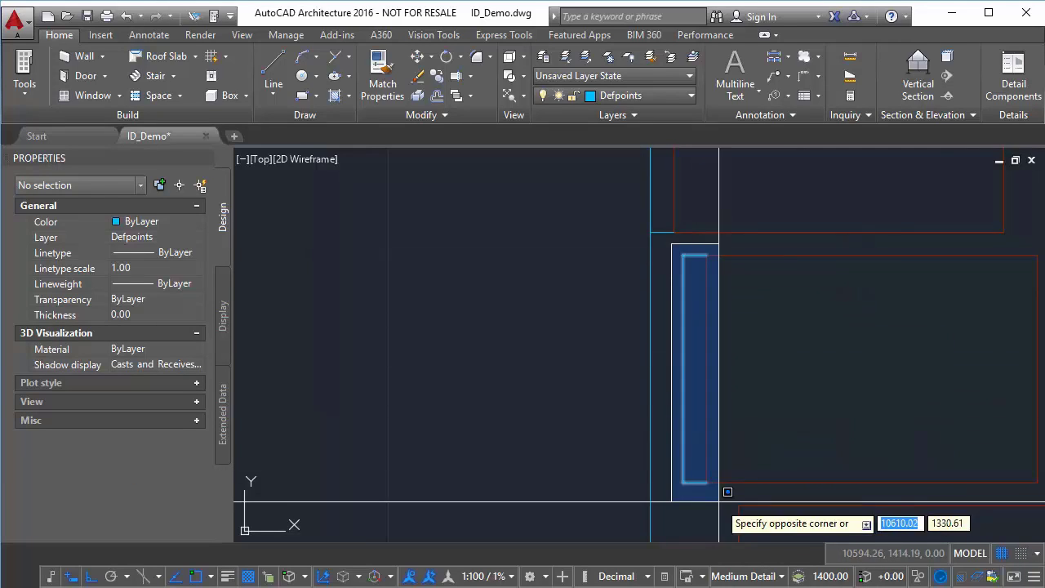
{"action": "left_click", "coordinate": [722, 497]}
{"action": "type", "text": "c"}
{"action": "key", "text": "Return"}
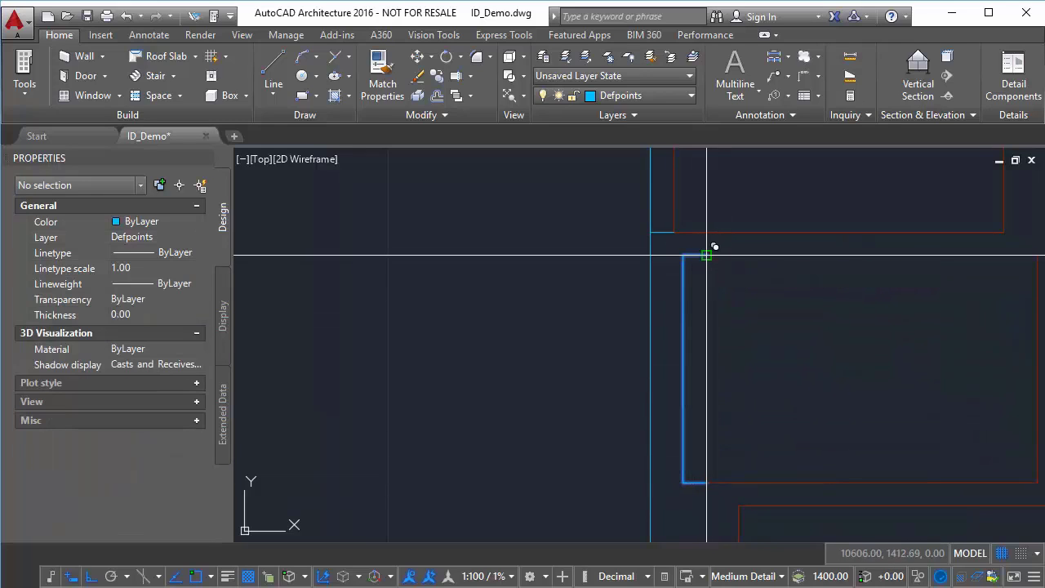
{"action": "left_click", "coordinate": [681, 255]}
{"action": "left_click", "coordinate": [699, 273]}
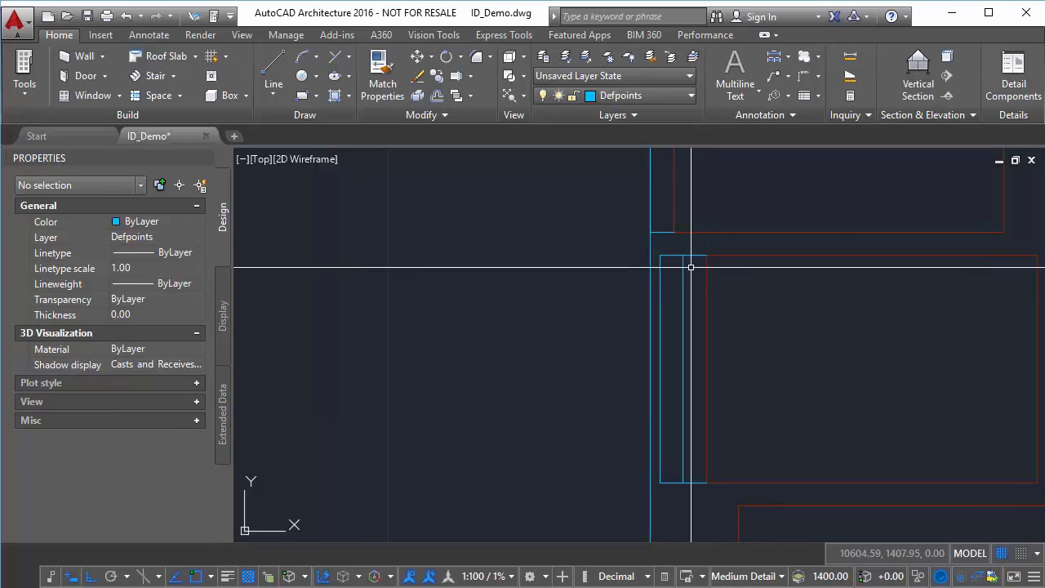
- Examine how the elevation's brickwork and construction lines relate to the offset bricks of both side columns
{"action": "scroll", "coordinate": [692, 340], "scroll_direction": "down", "scroll_amount": 2}
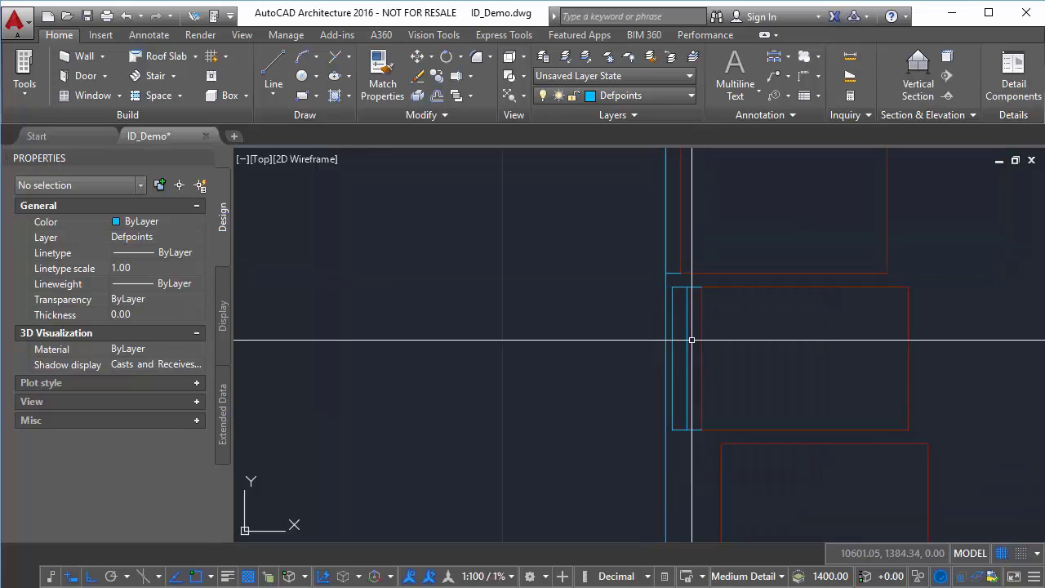
{"action": "scroll", "coordinate": [687, 345], "scroll_direction": "down", "scroll_amount": 2}
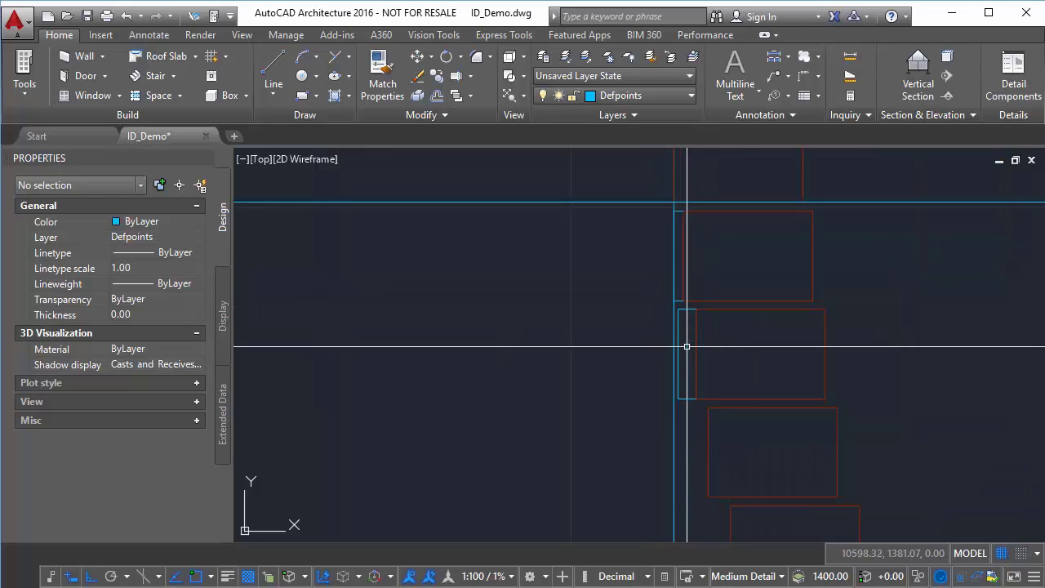
{"action": "mouse_move", "coordinate": [635, 357]}
{"action": "middle_mouse_down"}
{"action": "mouse_move", "coordinate": [694, 299]}
{"action": "mouse_move", "coordinate": [721, 290]}
{"action": "middle_mouse_up"}
{"action": "scroll", "coordinate": [712, 303], "scroll_direction": "down", "scroll_amount": 5}
{"action": "middle_click_drag", "start_coordinate": [574, 352], "coordinate": [860, 319]}
{"action": "middle_click_drag", "start_coordinate": [612, 316], "coordinate": [844, 303]}
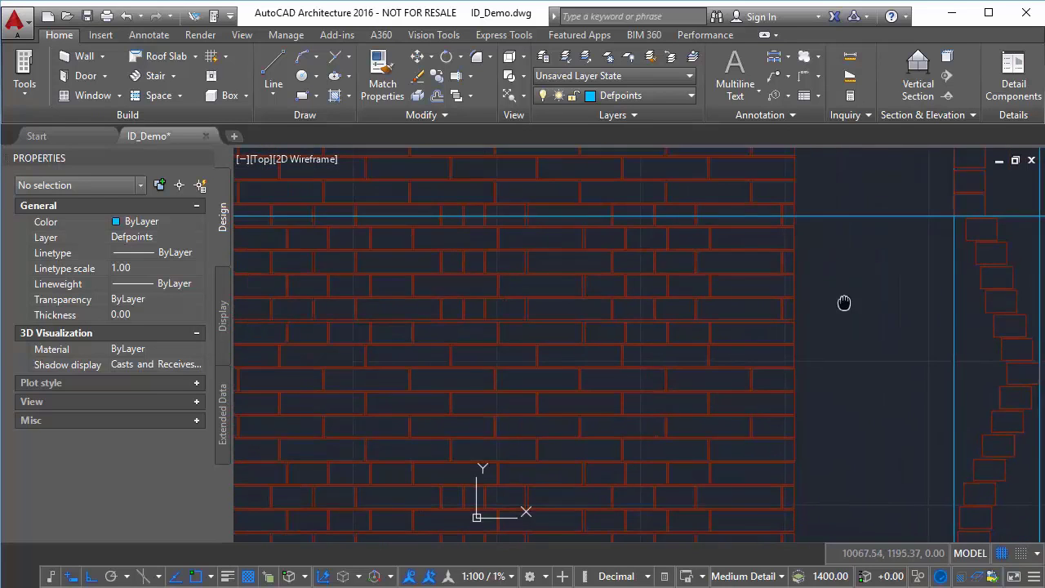
{"action": "middle_click_drag", "start_coordinate": [499, 286], "coordinate": [833, 291]}
{"action": "middle_click_drag", "start_coordinate": [443, 270], "coordinate": [711, 275]}
{"action": "scroll", "coordinate": [690, 271], "scroll_direction": "down", "scroll_amount": 4}
{"action": "scroll", "coordinate": [506, 268], "scroll_direction": "up", "scroll_amount": 6}
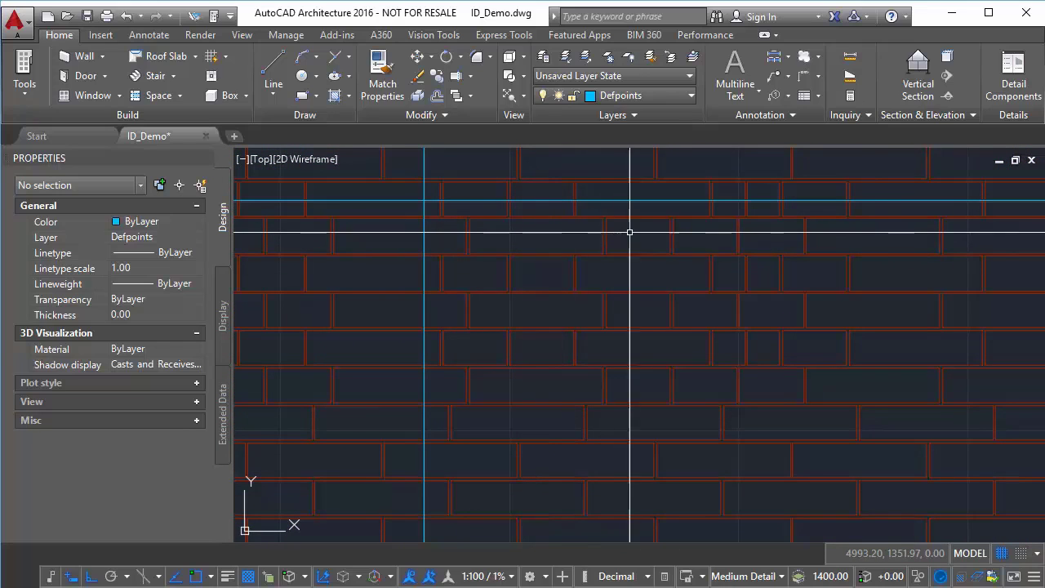
{"action": "scroll", "coordinate": [639, 234], "scroll_direction": "down", "scroll_amount": 6}
{"action": "middle_click_drag", "start_coordinate": [626, 240], "coordinate": [482, 299]}
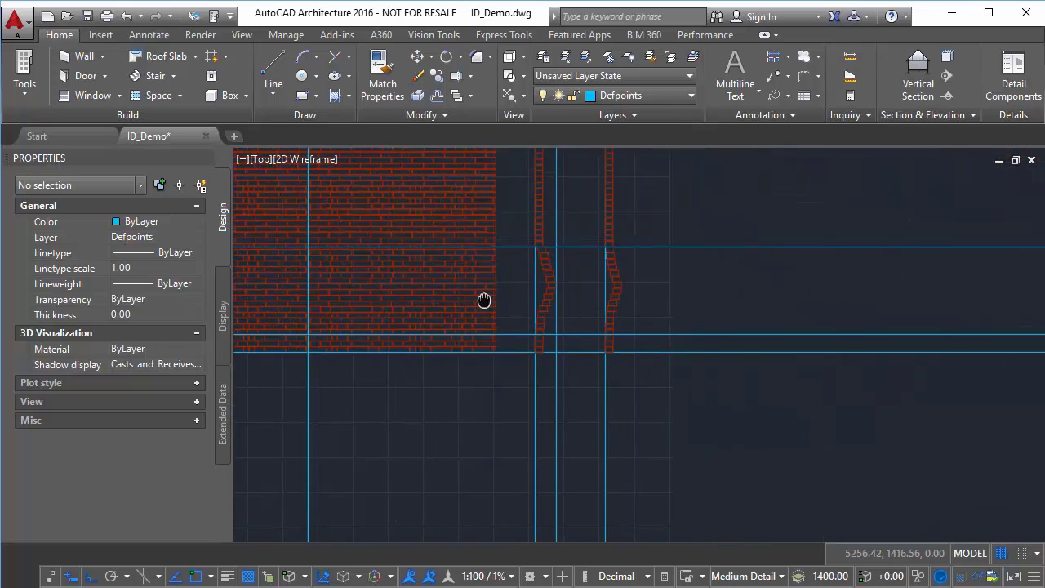
{"action": "scroll", "coordinate": [618, 263], "scroll_direction": "up", "scroll_amount": 3}
{"action": "scroll", "coordinate": [572, 261], "scroll_direction": "up", "scroll_amount": 8}
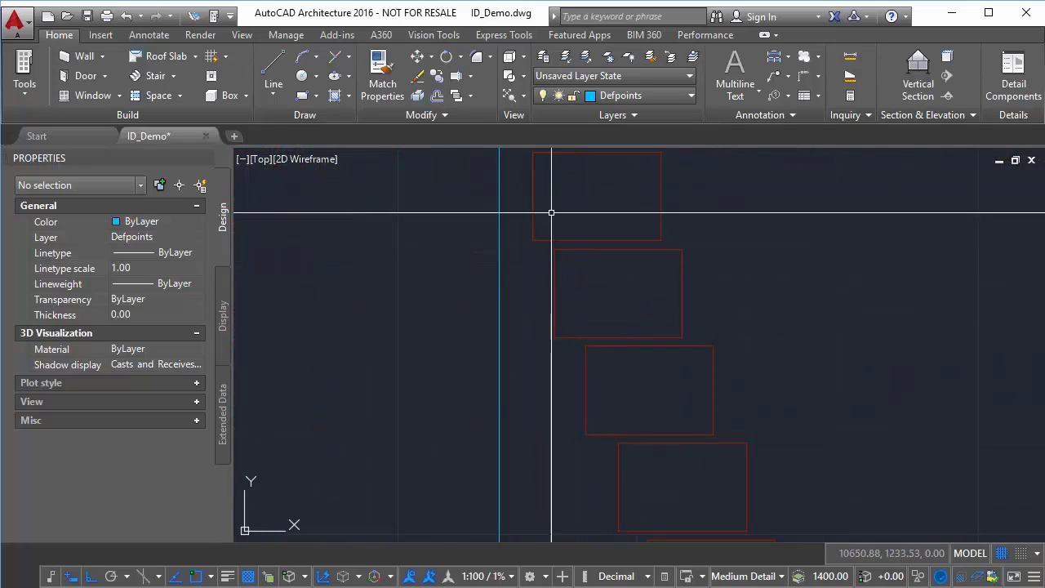
- Copy the doubled gap outline from the second offset brick to the third and fourth offset bricks of the second column
{"action": "left_click", "coordinate": [566, 265]}
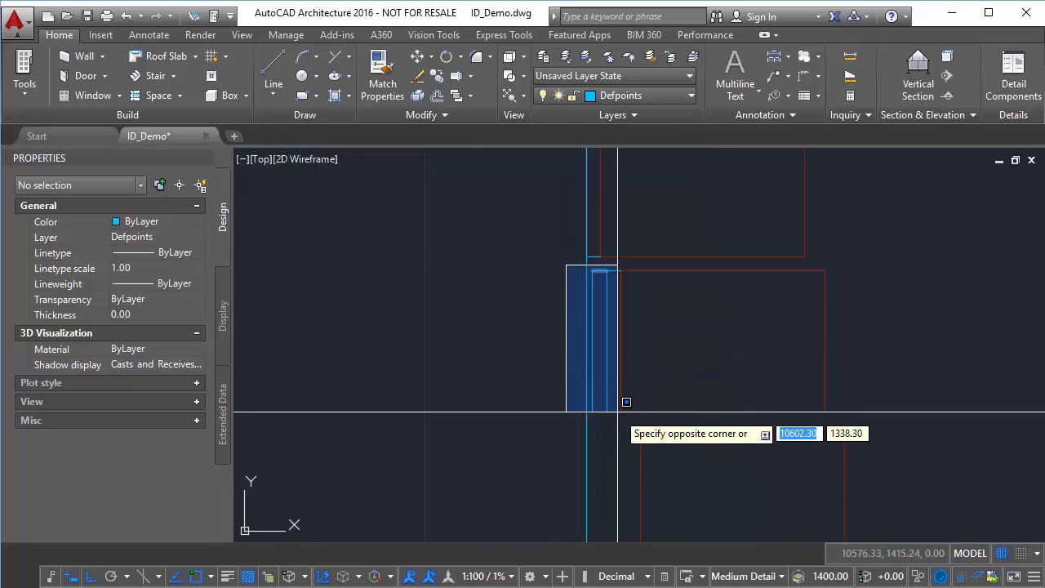
{"action": "left_click", "coordinate": [633, 422]}
{"action": "type", "text": "co"}
{"action": "key", "text": "Return"}
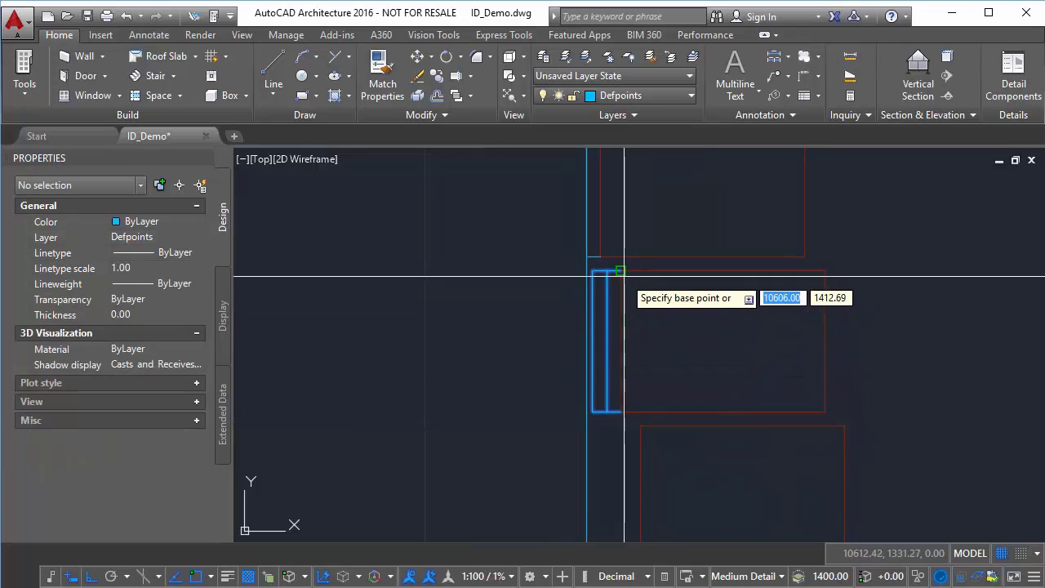
{"action": "left_click", "coordinate": [626, 272]}
{"action": "middle_click_drag", "start_coordinate": [655, 339], "coordinate": [623, 322]}
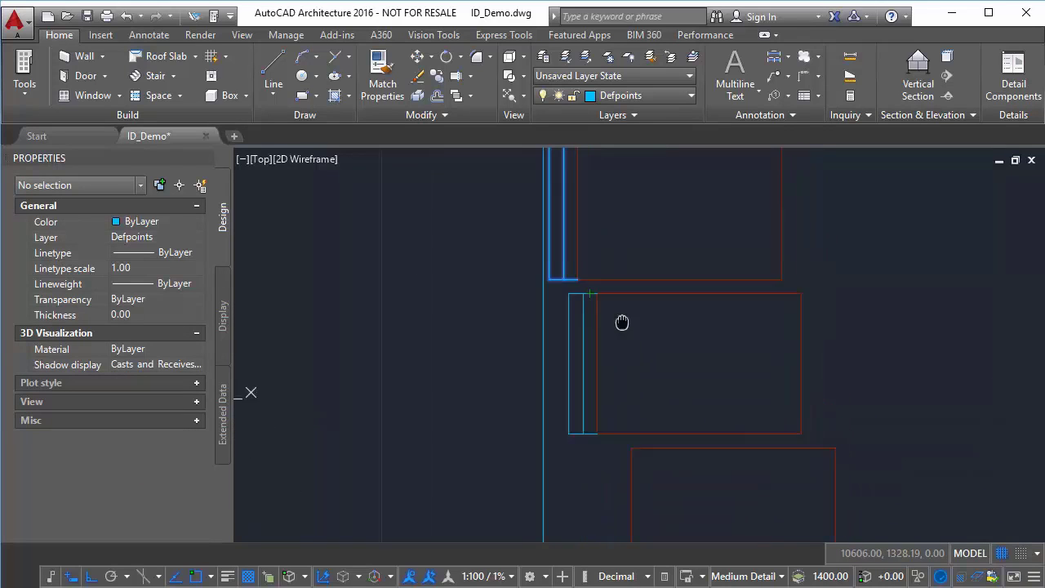
{"action": "left_click", "coordinate": [624, 407]}
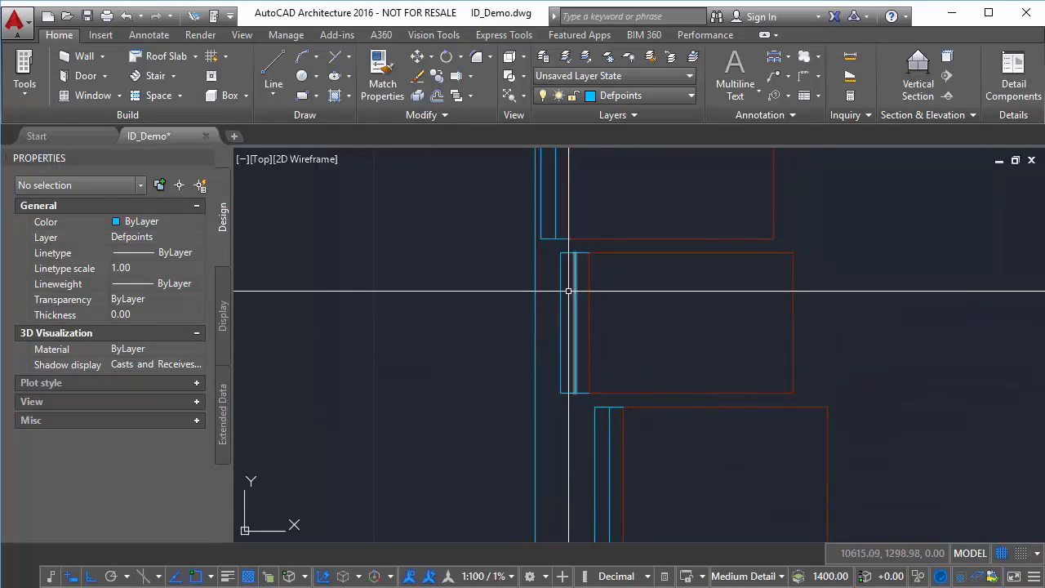
{"action": "left_click", "coordinate": [553, 246]}
{"action": "left_click", "coordinate": [567, 420]}
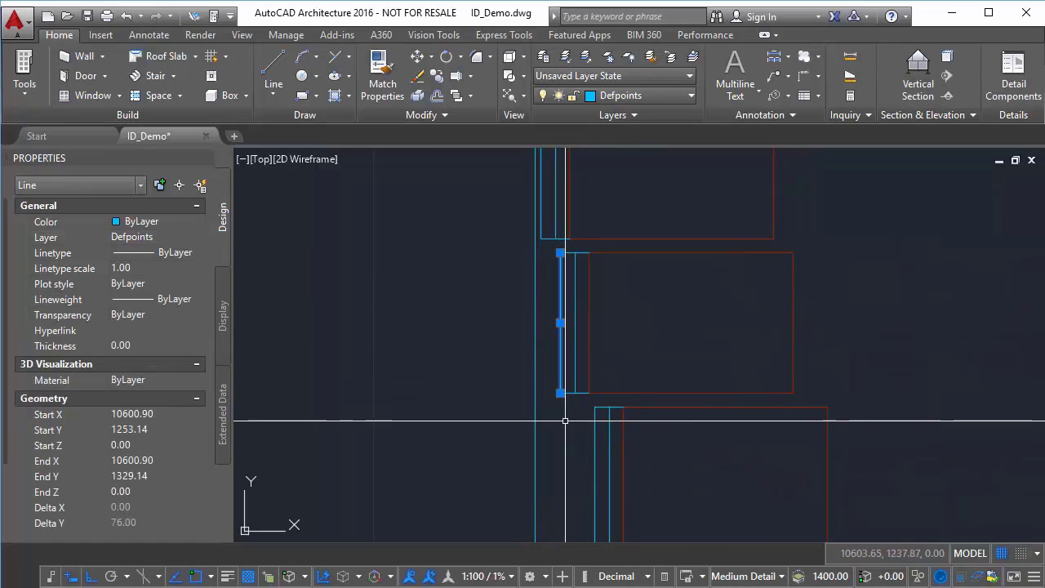
{"action": "left_click", "coordinate": [569, 413]}
{"action": "left_click", "coordinate": [554, 249]}
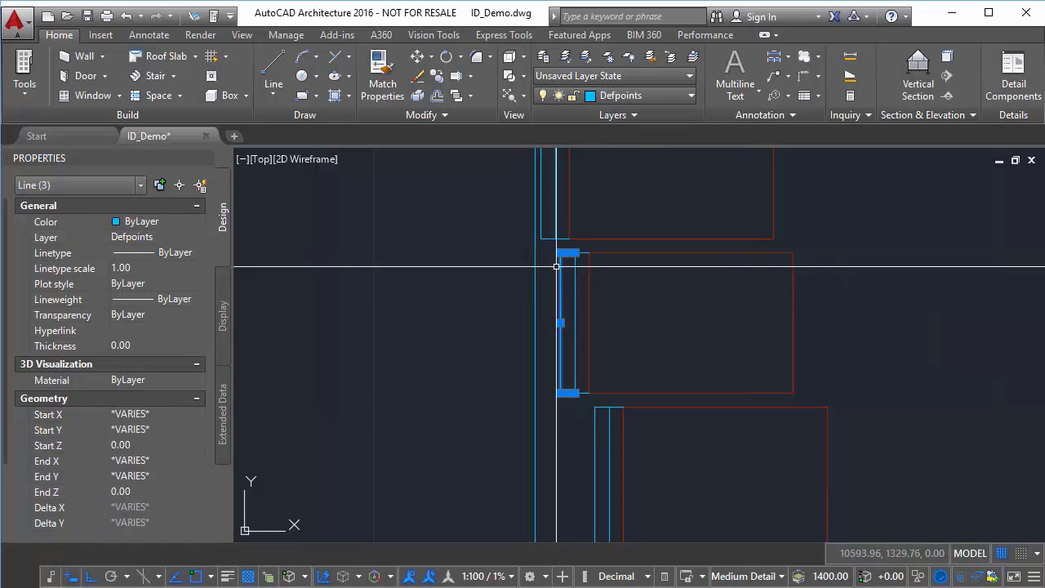
{"action": "type", "text": "o"}
{"action": "key", "text": "Return"}
{"action": "left_click", "coordinate": [575, 252]}
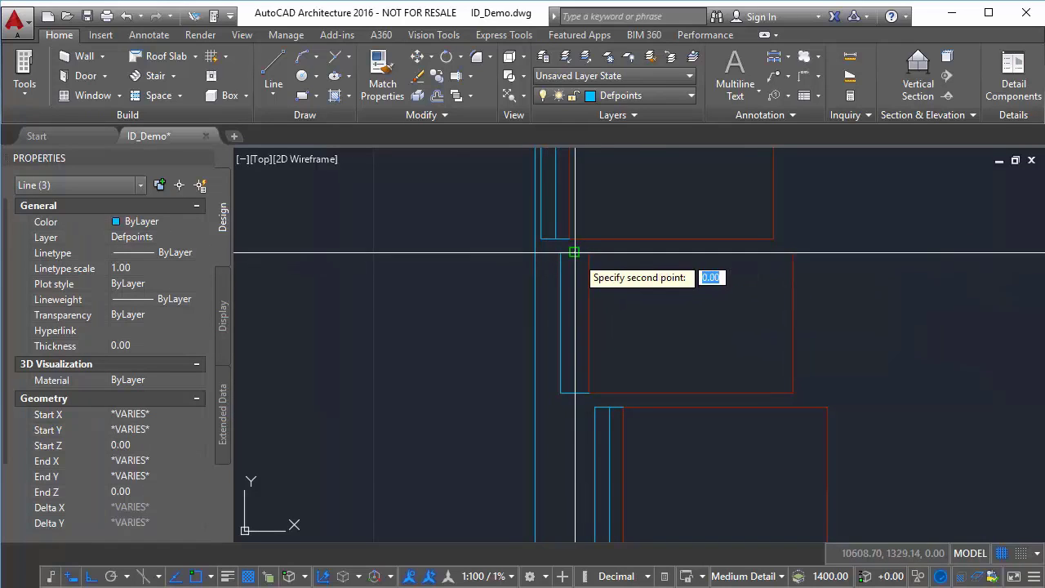
{"action": "left_click", "coordinate": [561, 252]}
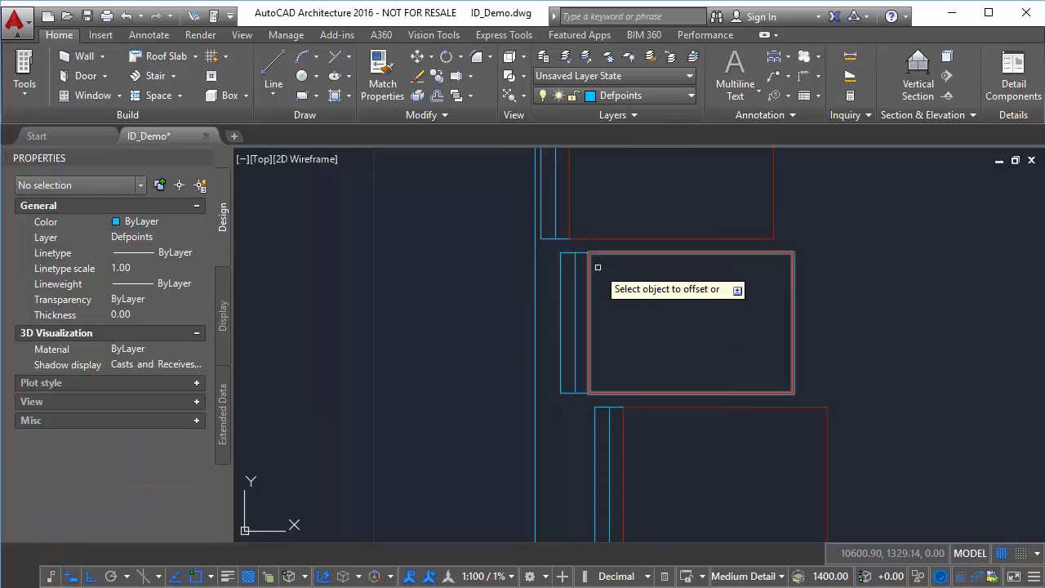
{"action": "key", "text": "Escape"}
- Review the whole brick elevation against both side profiles, comparing the bulge with the horizontal and vertical construction lines
{"action": "scroll", "coordinate": [631, 350], "scroll_direction": "down", "scroll_amount": 6}
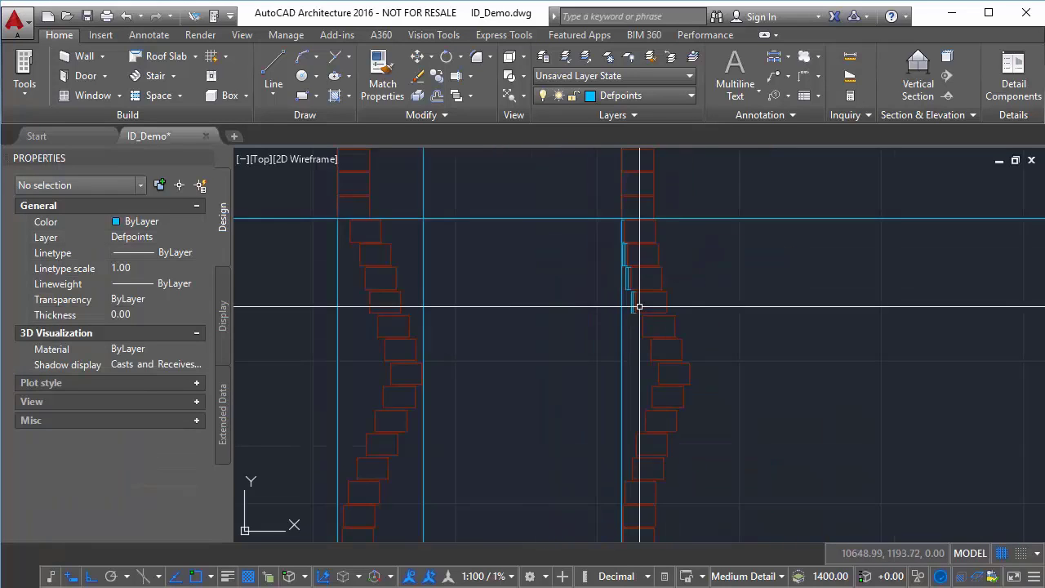
{"action": "middle_click_drag", "start_coordinate": [498, 357], "coordinate": [636, 295]}
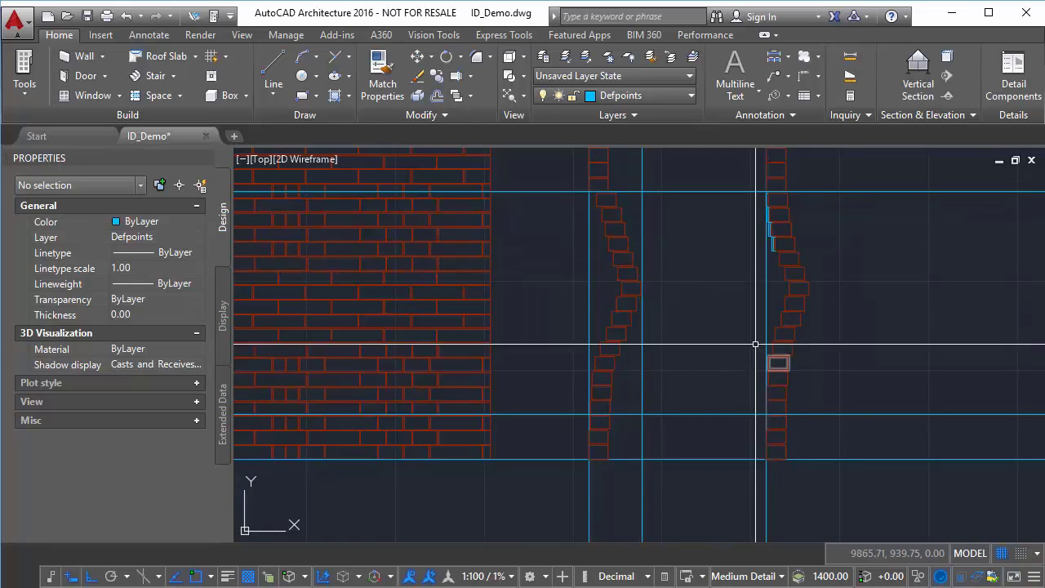
{"action": "scroll", "coordinate": [763, 315], "scroll_direction": "down", "scroll_amount": 3}
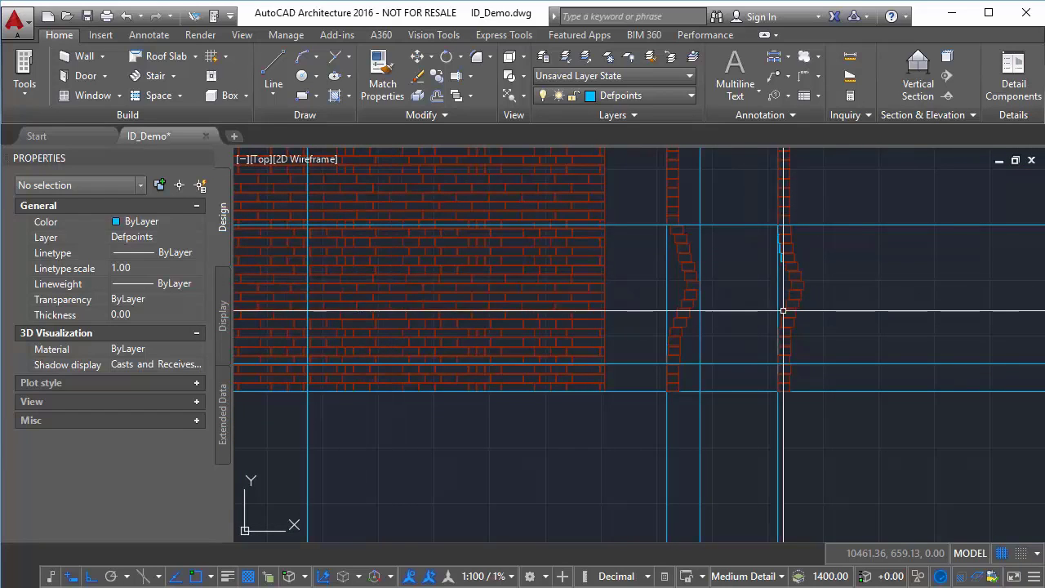
{"action": "middle_click_drag", "start_coordinate": [740, 315], "coordinate": [762, 379]}
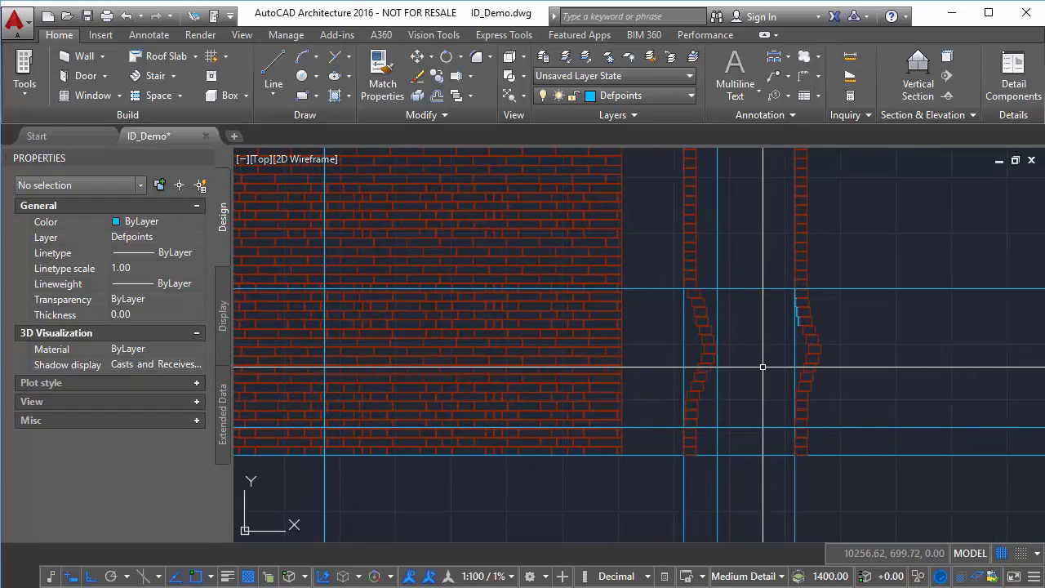
{"action": "scroll", "coordinate": [764, 348], "scroll_direction": "down", "scroll_amount": 2}
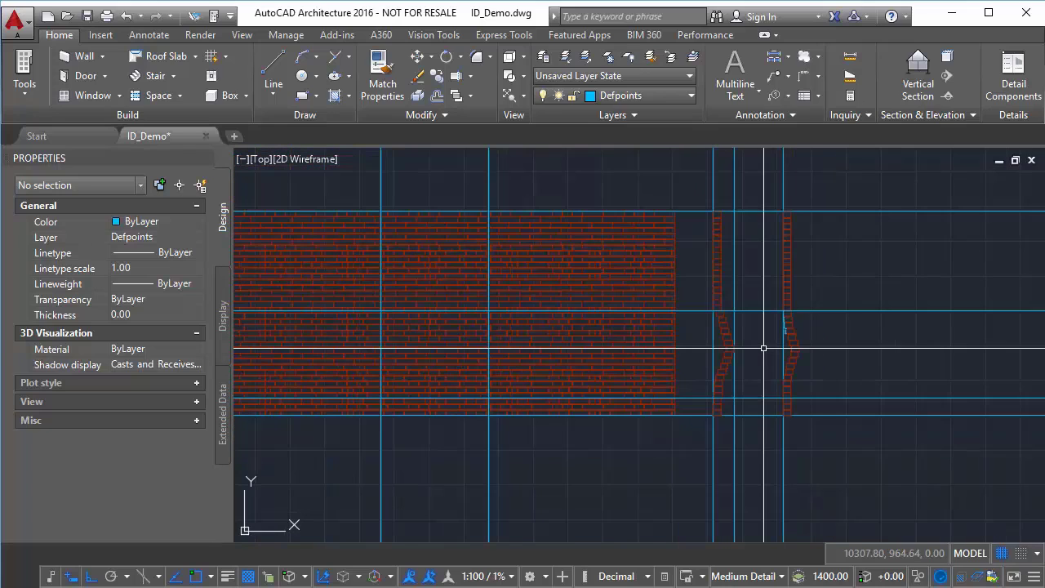
{"action": "scroll", "coordinate": [764, 349], "scroll_direction": "up", "scroll_amount": 2}
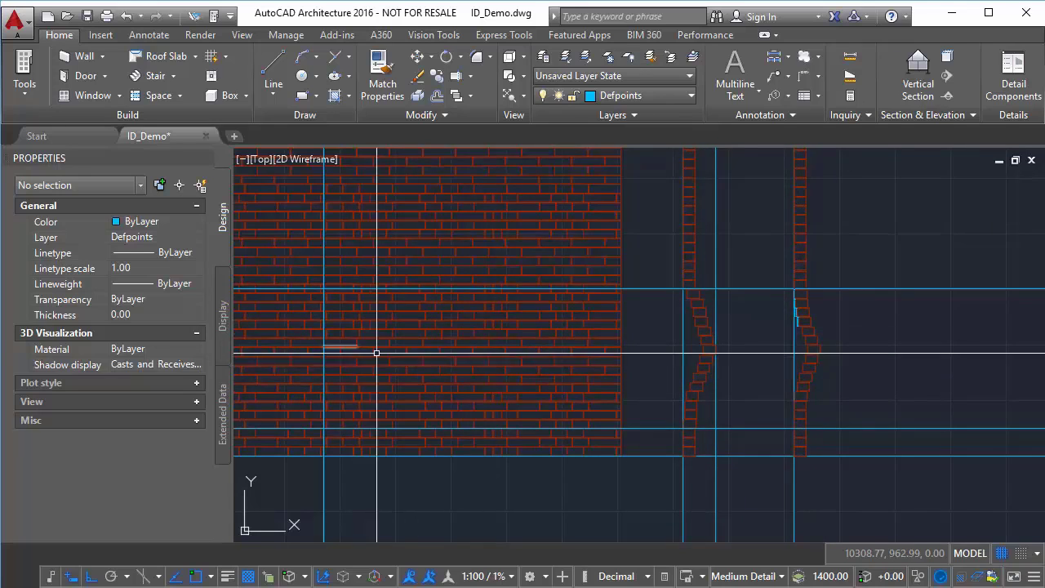
{"action": "scroll", "coordinate": [801, 303], "scroll_direction": "up", "scroll_amount": 4}
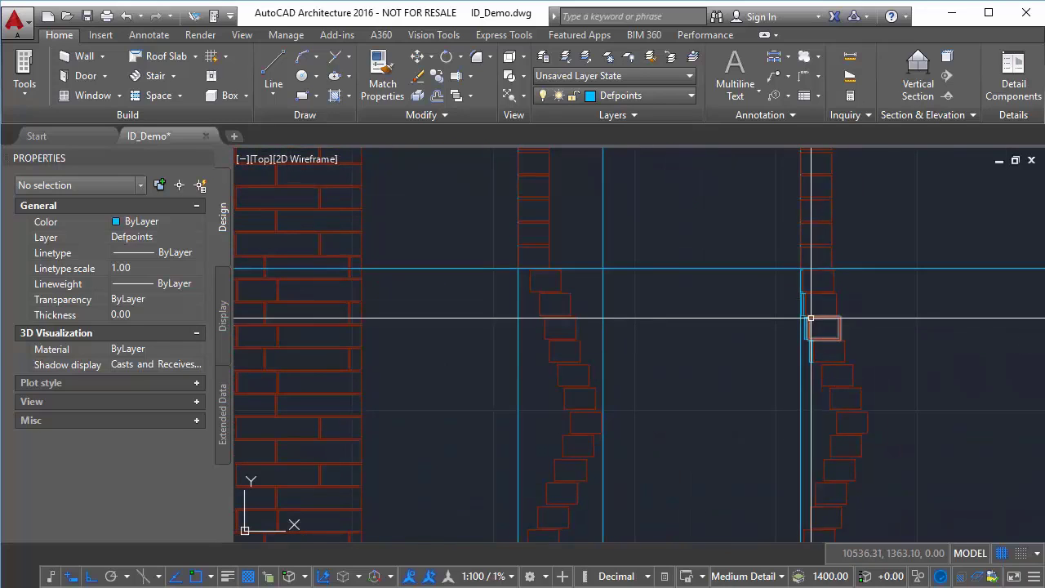
{"action": "scroll", "coordinate": [804, 337], "scroll_direction": "down", "scroll_amount": 3}
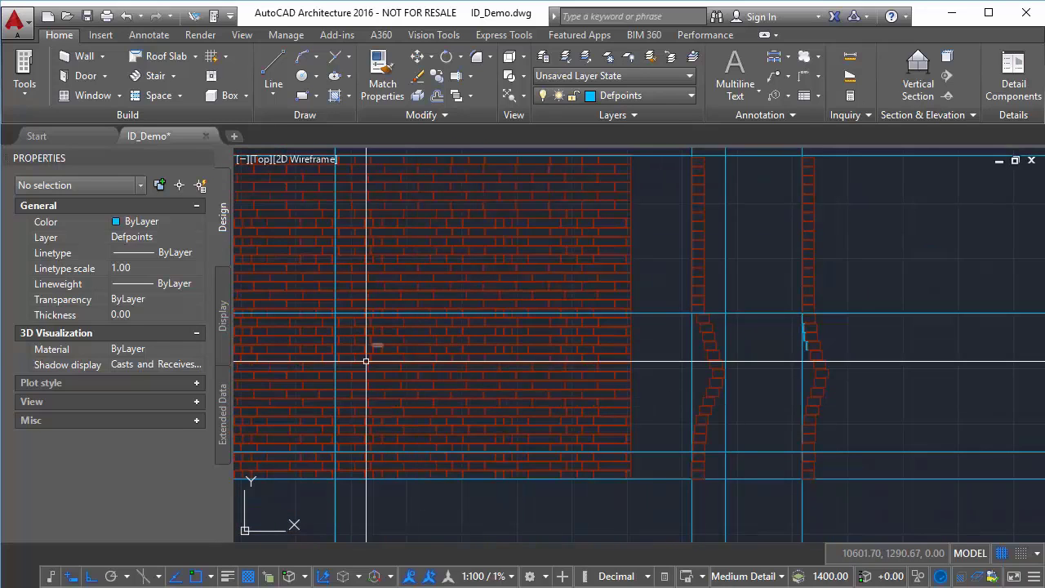
{"action": "scroll", "coordinate": [384, 348], "scroll_direction": "down", "scroll_amount": 4}
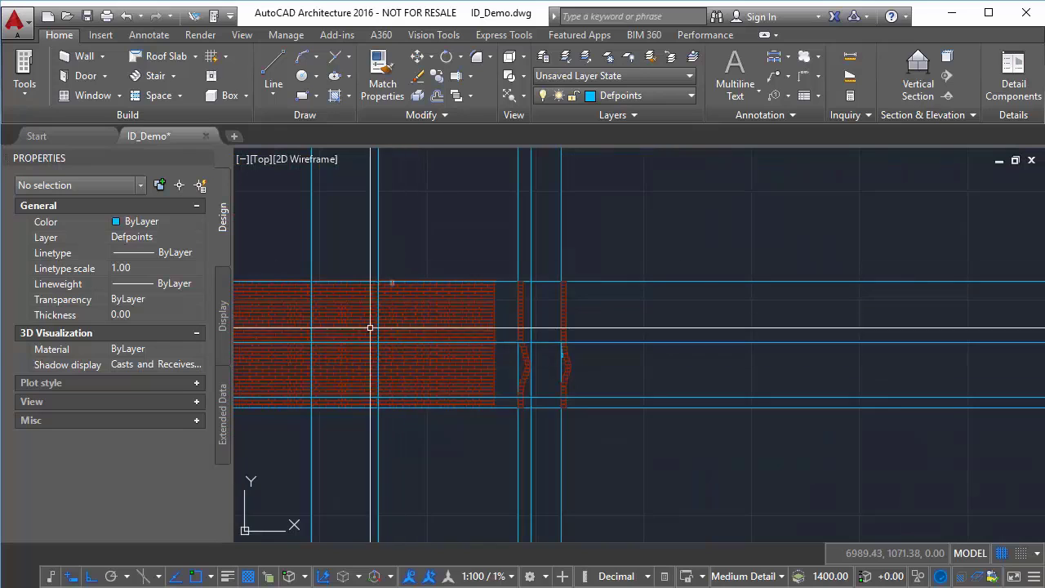
{"action": "middle_click_drag", "start_coordinate": [318, 347], "coordinate": [483, 309]}
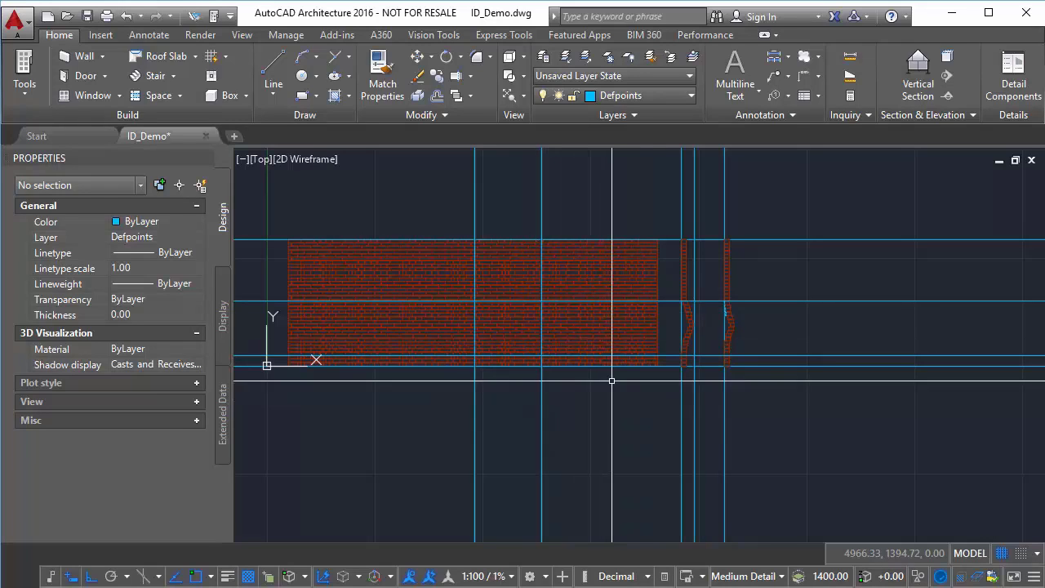
{"action": "scroll", "coordinate": [612, 381], "scroll_direction": "up", "scroll_amount": 4}
{"action": "middle_click_drag", "start_coordinate": [583, 218], "coordinate": [606, 361]}
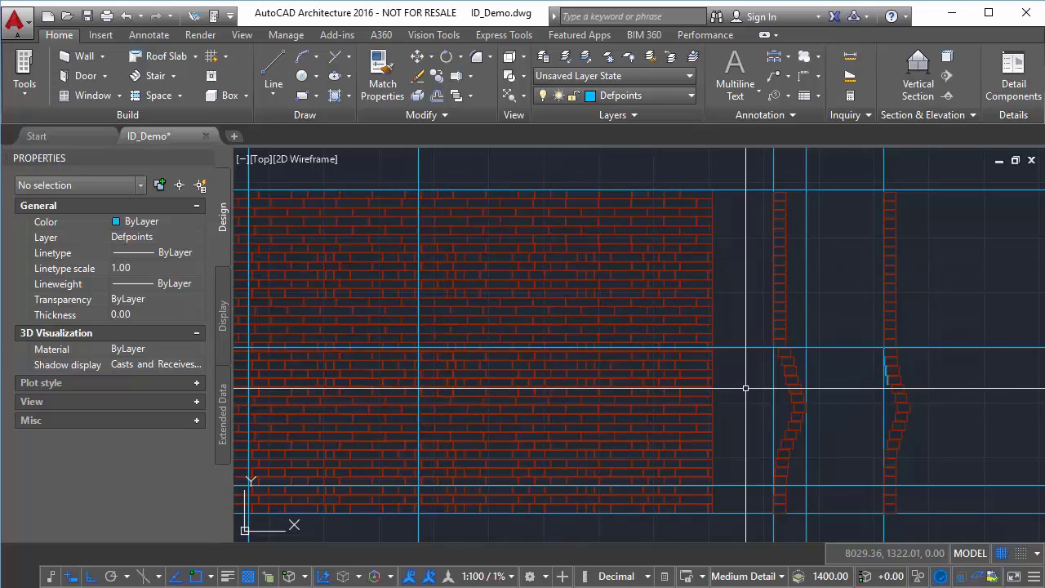
{"action": "scroll", "coordinate": [746, 387], "scroll_direction": "up", "scroll_amount": 4}
{"action": "scroll", "coordinate": [746, 387], "scroll_direction": "down", "scroll_amount": 5}
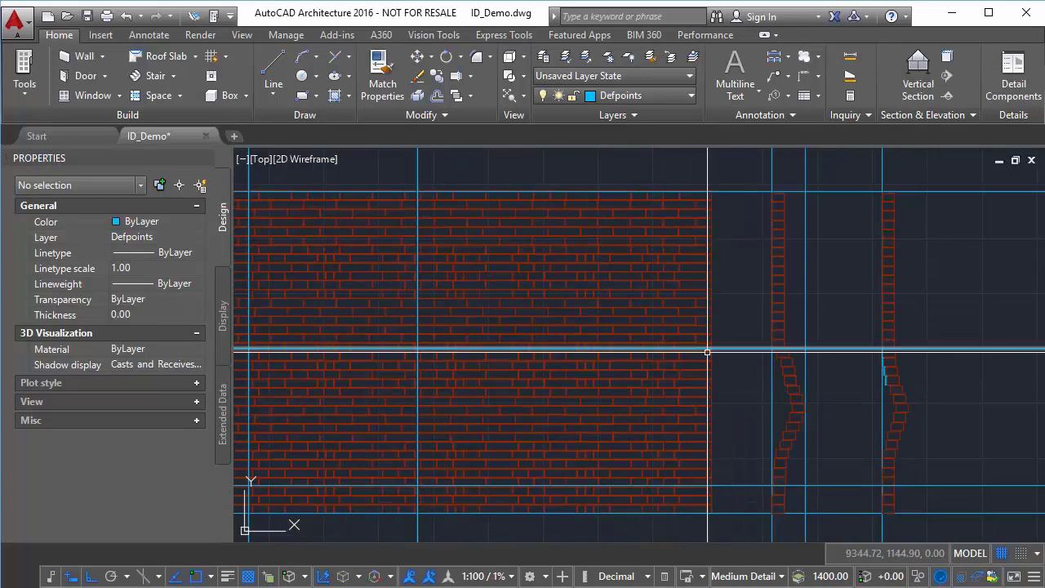
{"action": "middle_click_drag", "start_coordinate": [840, 417], "coordinate": [798, 387]}
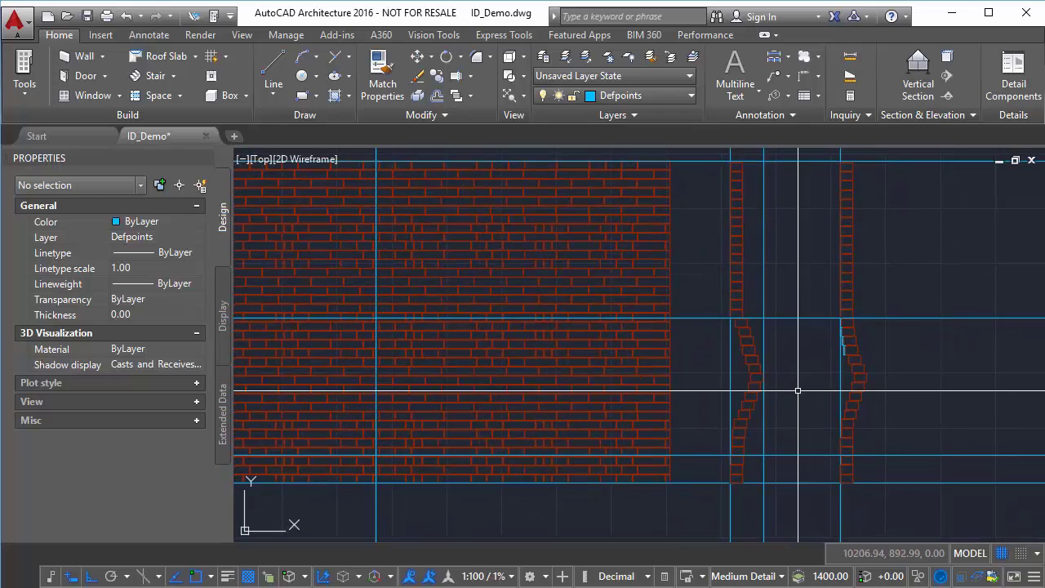